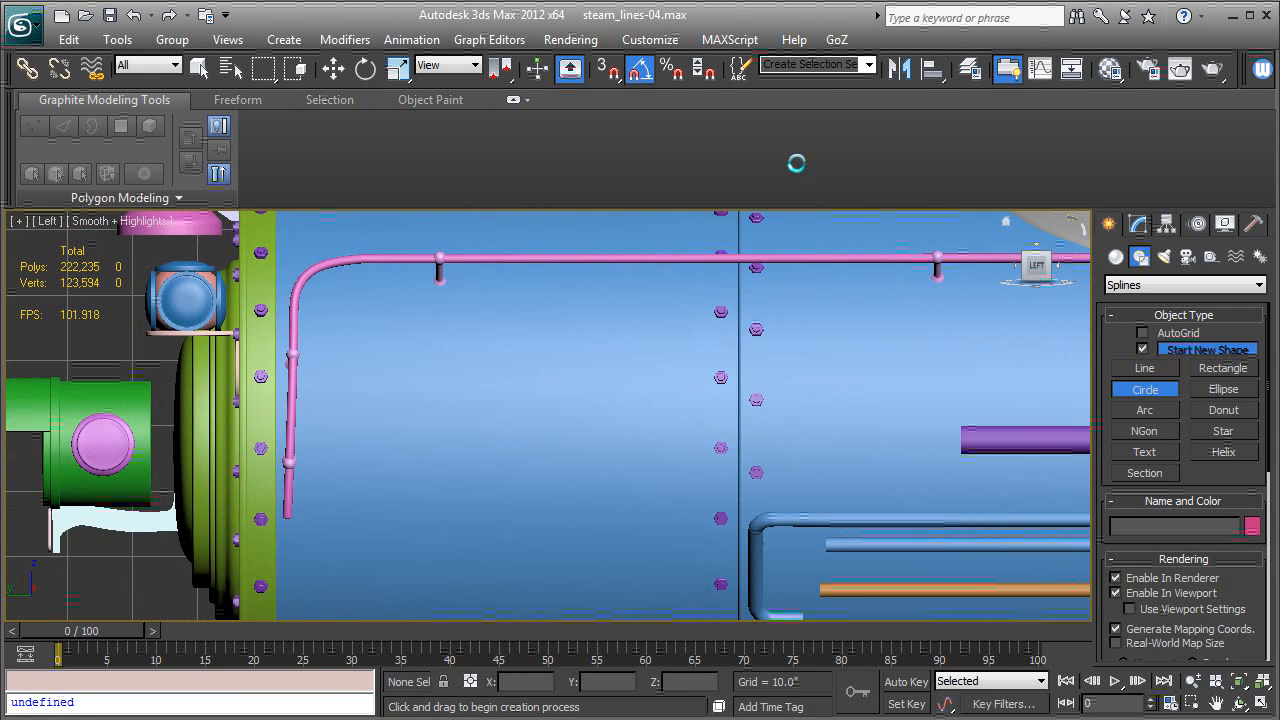
# - Draw a TubeCap over the boiler's side in the Left wireframe view, inner radius about 4.1, outer radius about 5.4, with 8 segments
pyautogui.click(1140, 225)
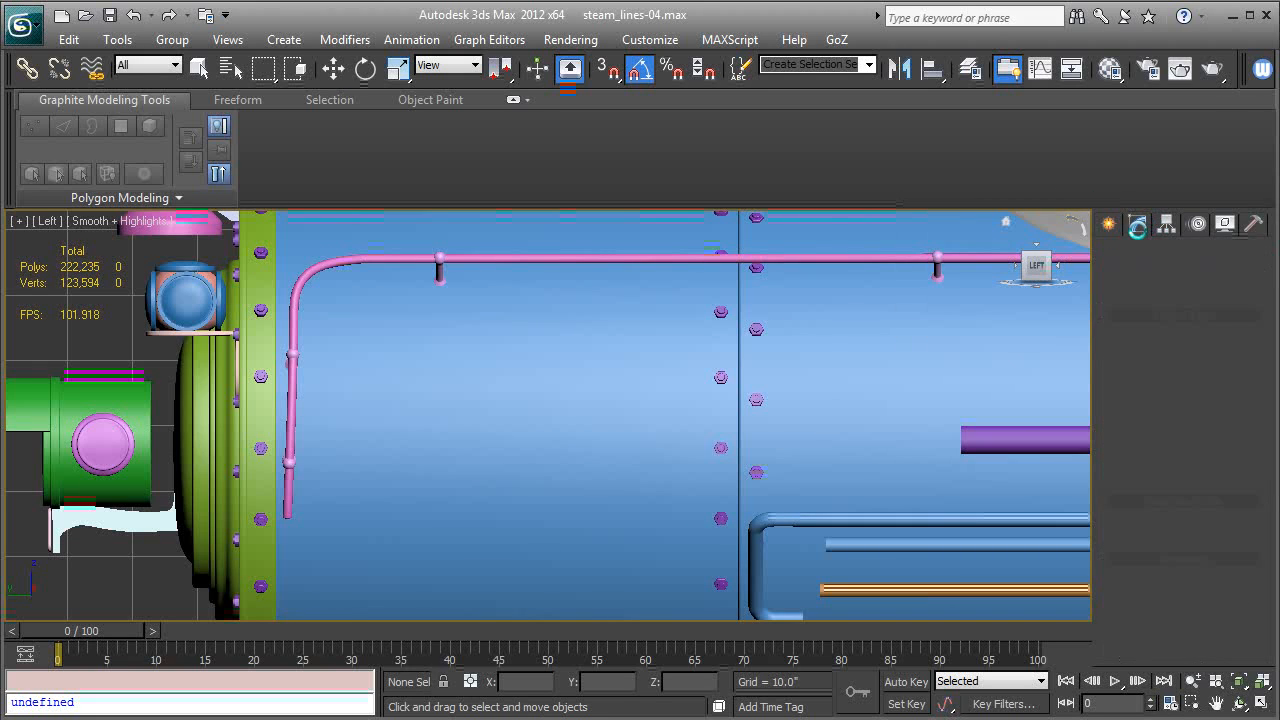
pyautogui.click(1111, 225)
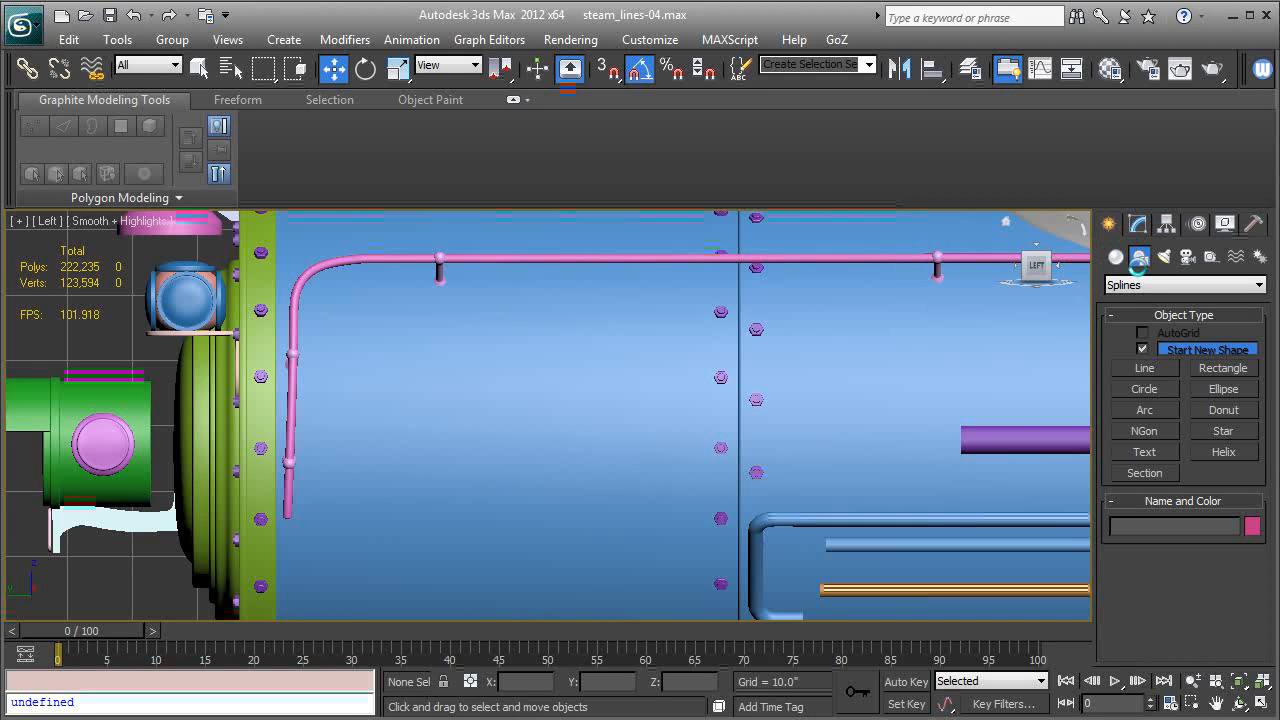
pyautogui.click(1116, 257)
pyautogui.click(1130, 284)
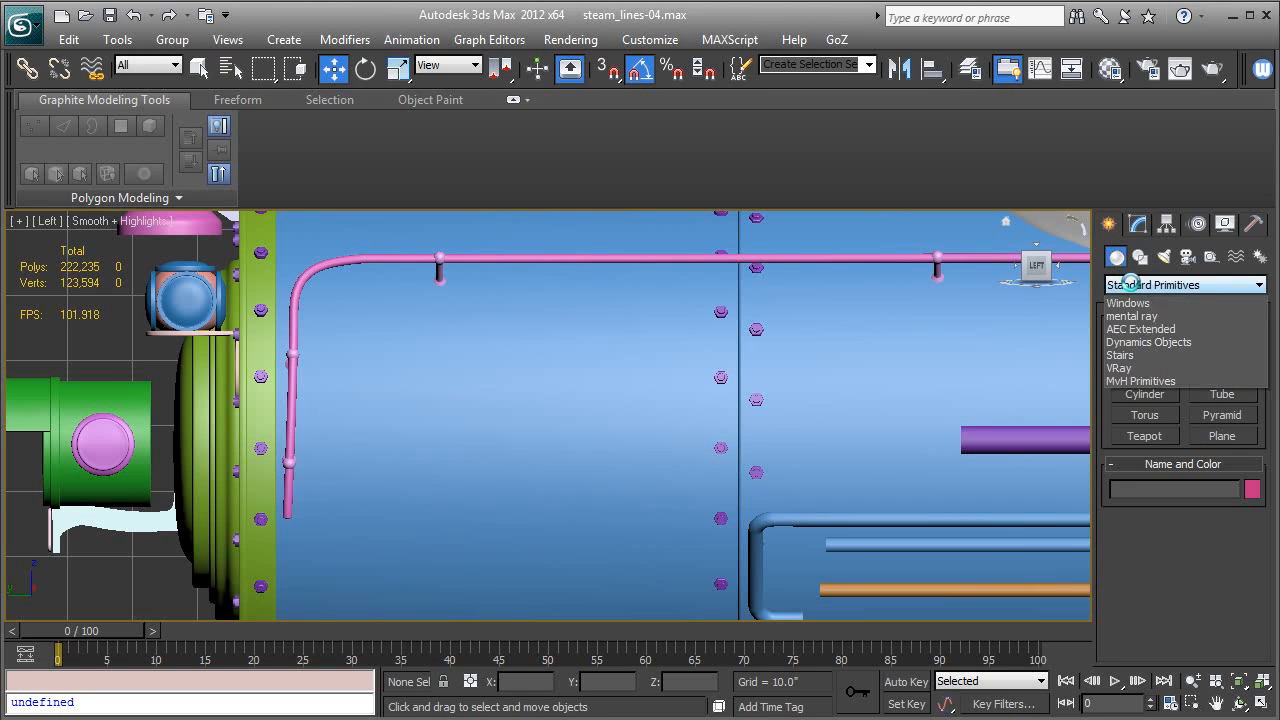
pyautogui.click(1140, 486)
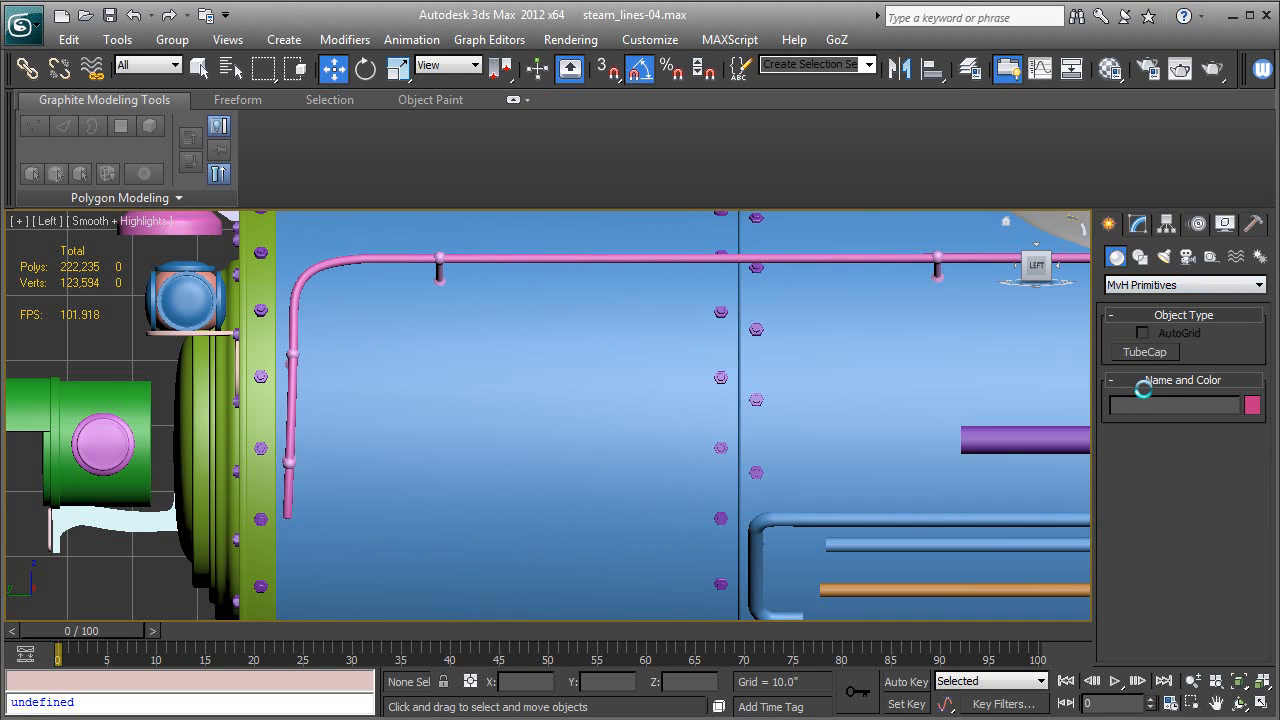
pyautogui.click(1140, 352)
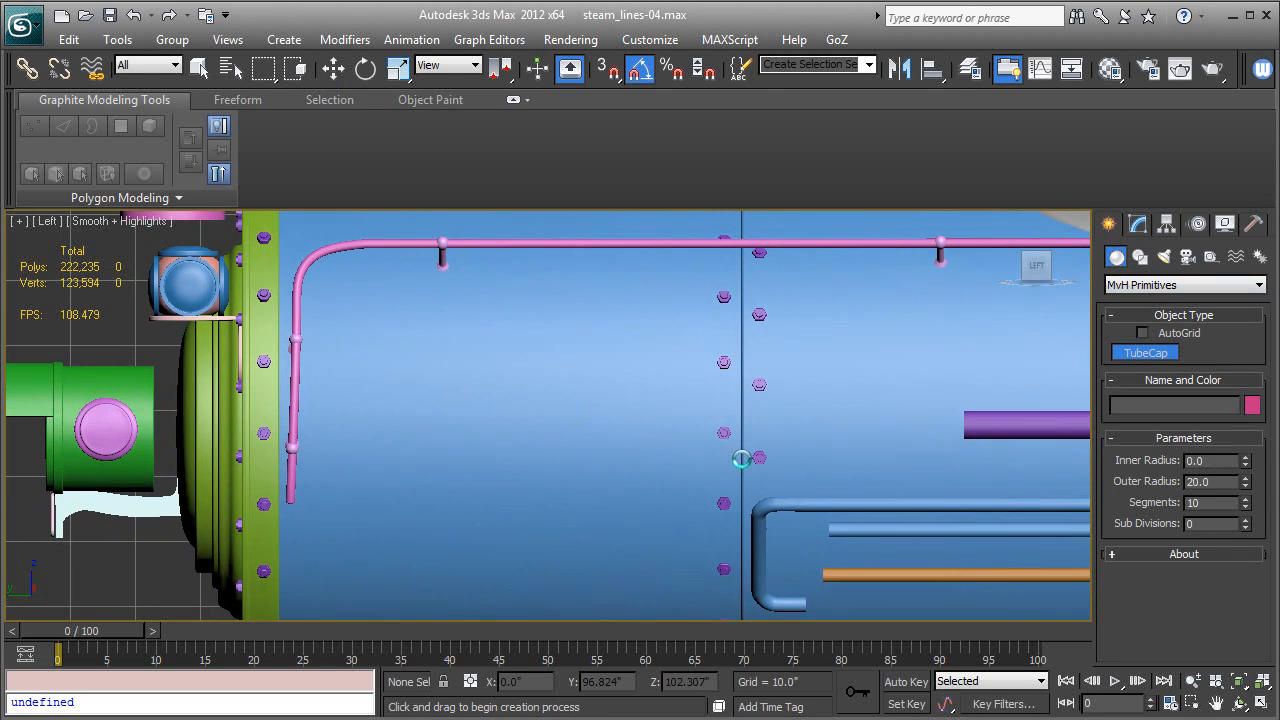
pyautogui.press('F3')
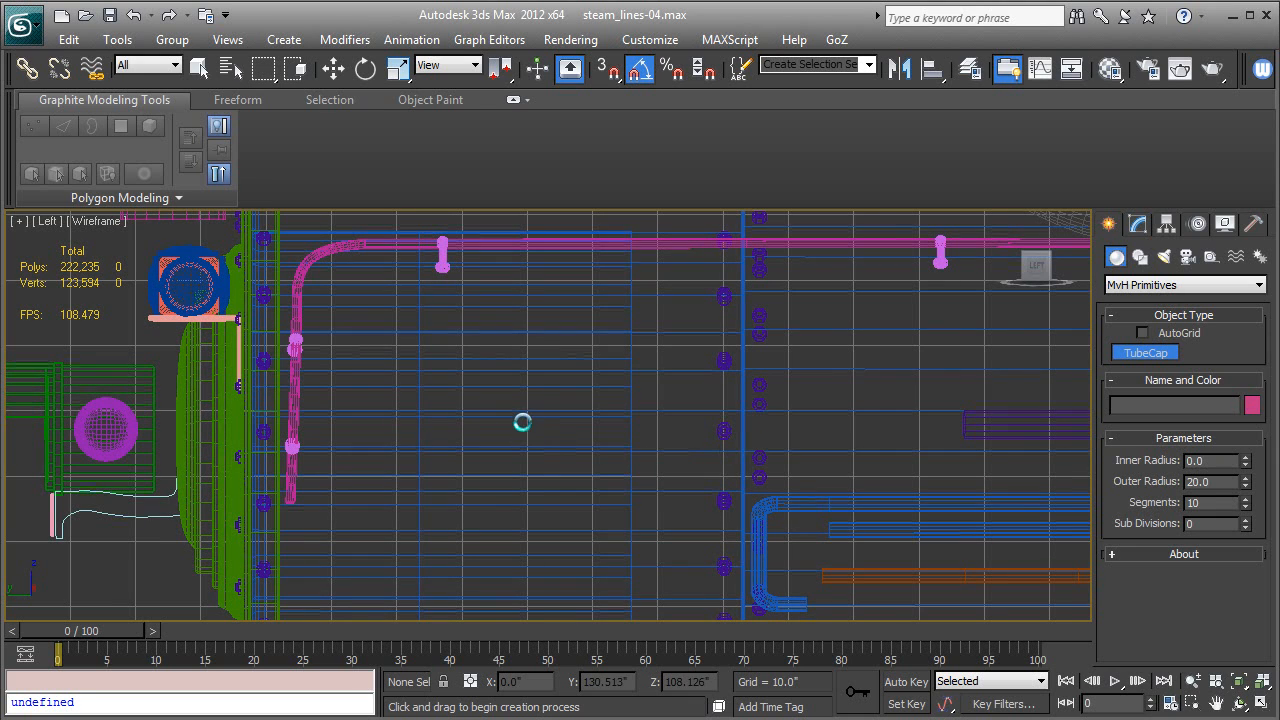
pyautogui.moveTo(524, 413); pyautogui.dragTo(560, 426)
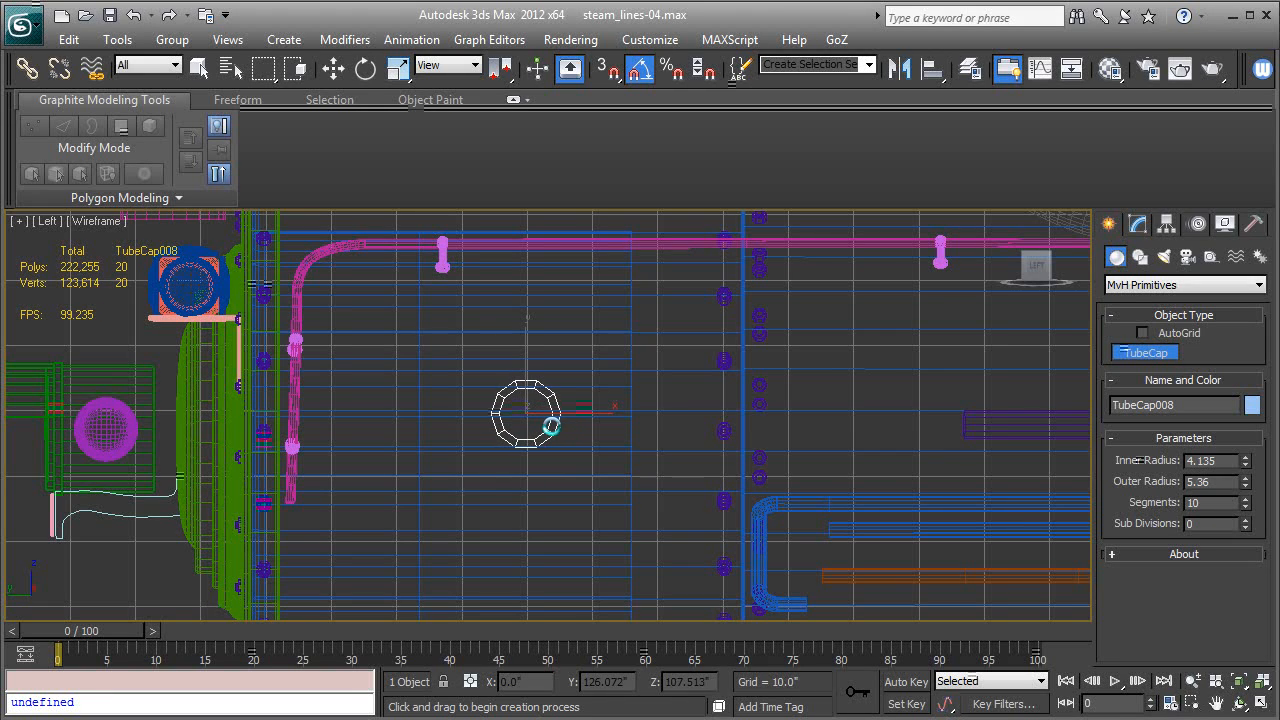
pyautogui.click(548, 427)
pyautogui.click(1205, 504)
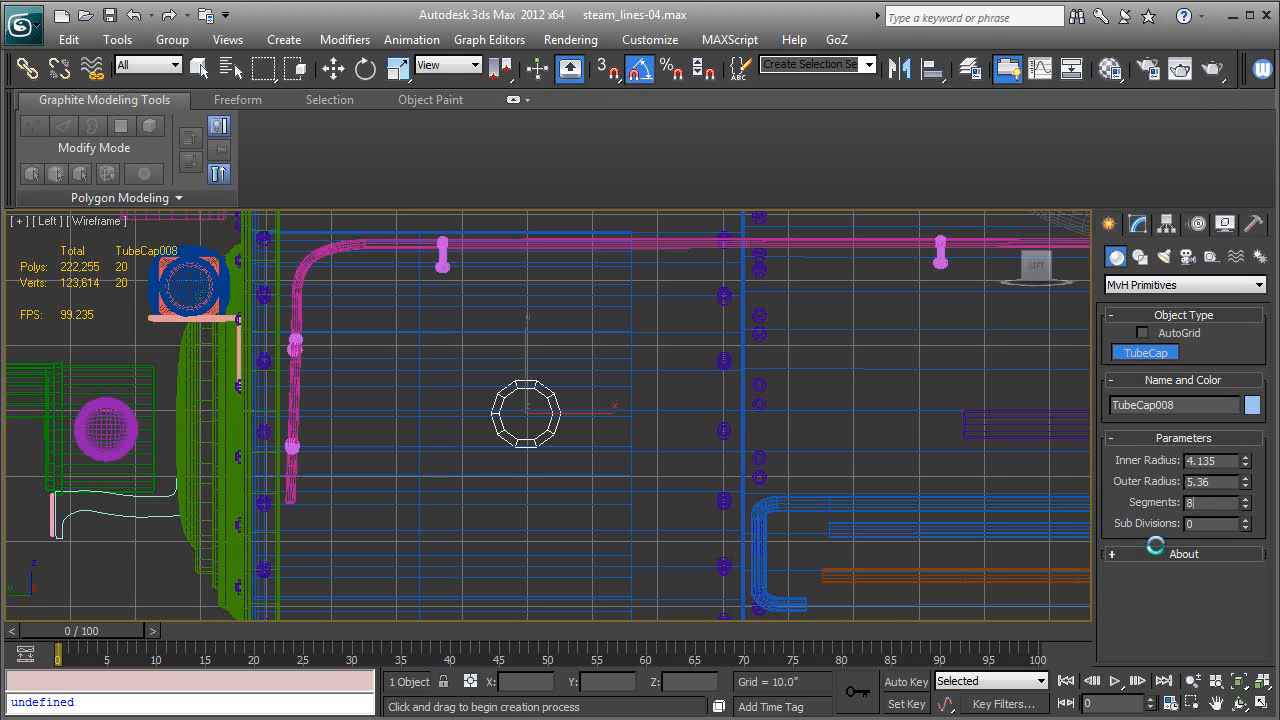
# - Move the cap along X out of the boiler to about -45.26" in the shaded Perspective view with edged faces shown
pyautogui.press('p')
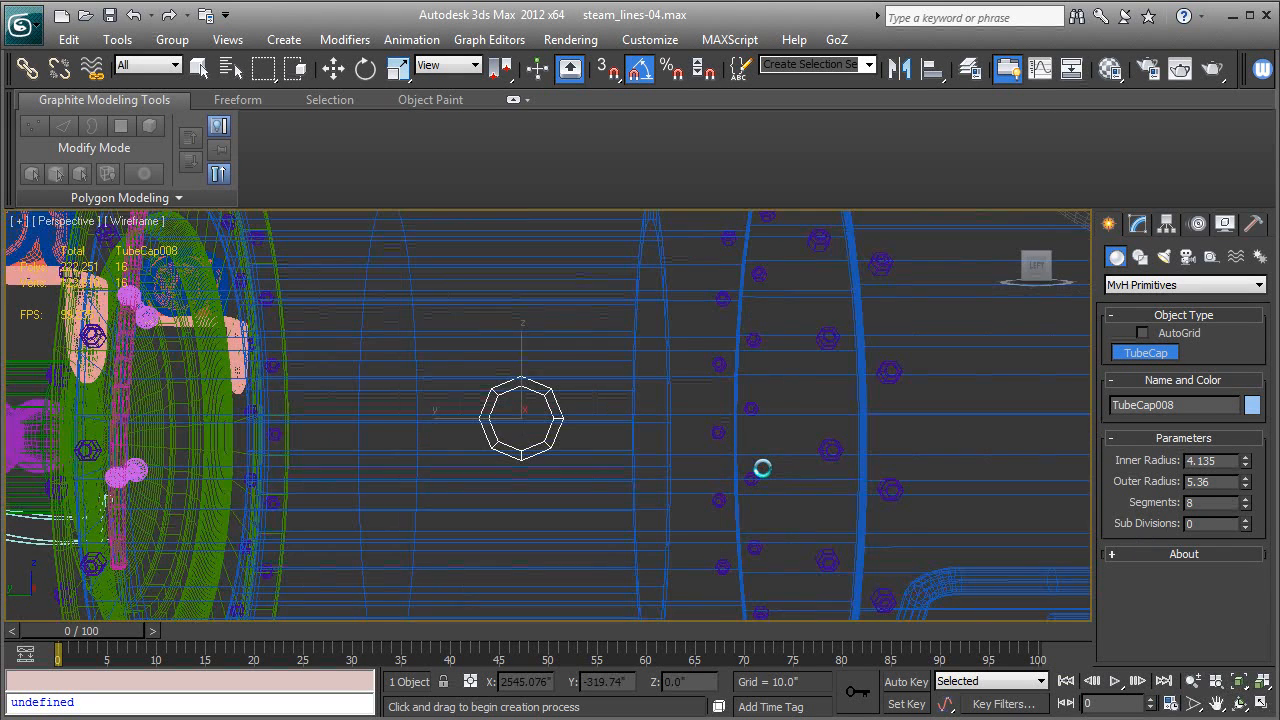
pyautogui.press('z')
pyautogui.scroll(-5, 693, 447)
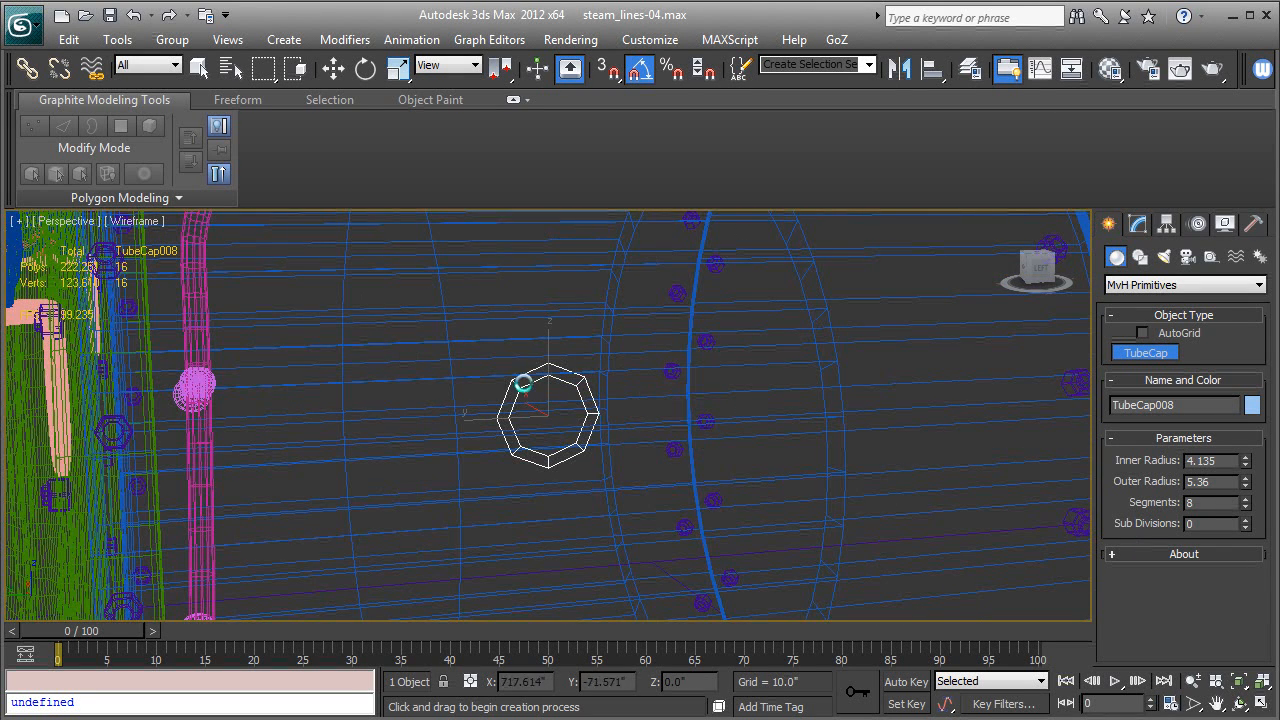
pyautogui.click(334, 68)
pyautogui.press('F3')
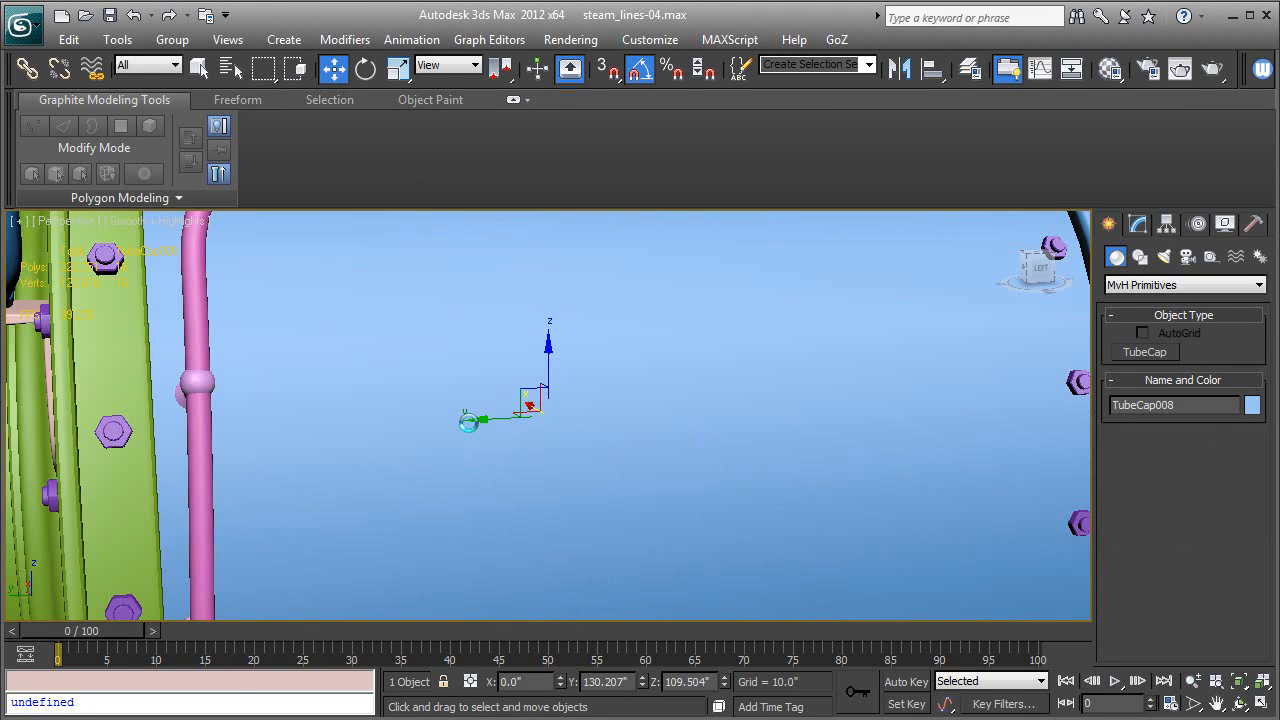
pyautogui.keyDown('alt'); pyautogui.moveTo(474, 271); pyautogui.dragTo(412, 404, button='middle'); pyautogui.keyUp('alt')
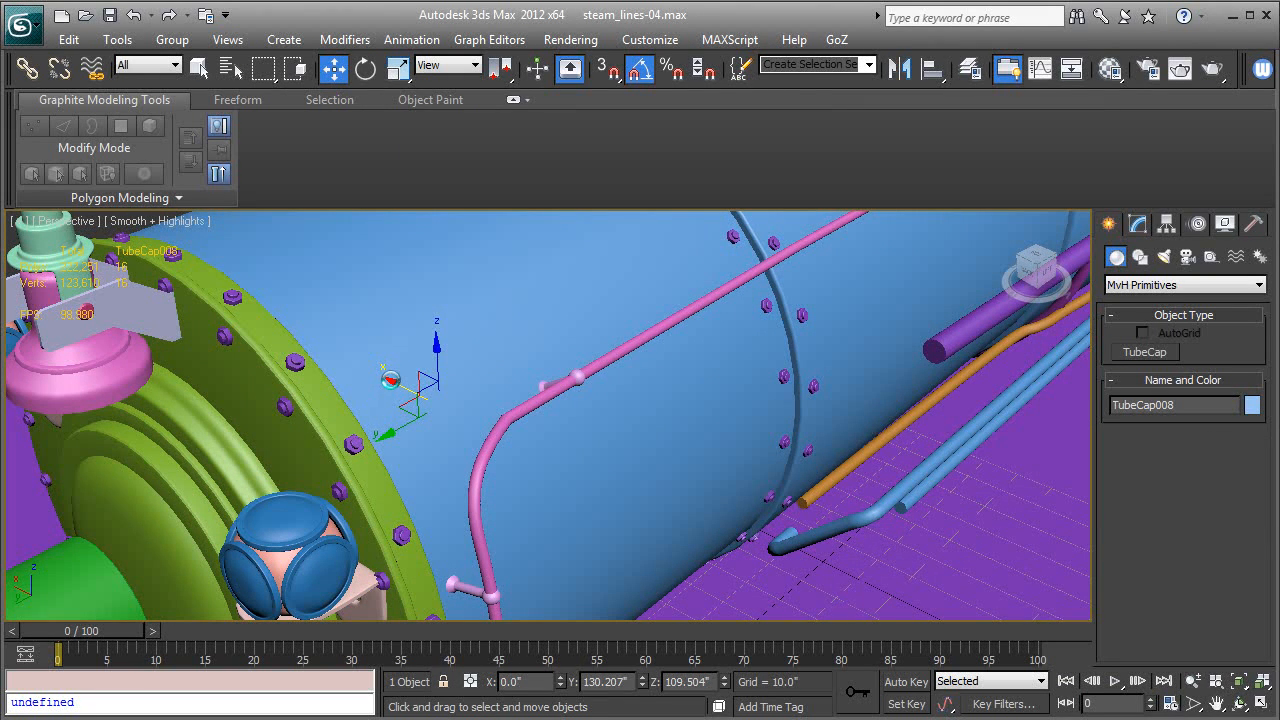
pyautogui.moveTo(392, 380); pyautogui.dragTo(660, 515)
pyautogui.moveTo(660, 515)
pyautogui.keyDown('alt'); pyautogui.mouseDown(button='middle')
pyautogui.moveTo(677, 516)
pyautogui.moveTo(665, 500)
pyautogui.mouseUp(button='middle'); pyautogui.keyUp('alt')
pyautogui.press('F4')
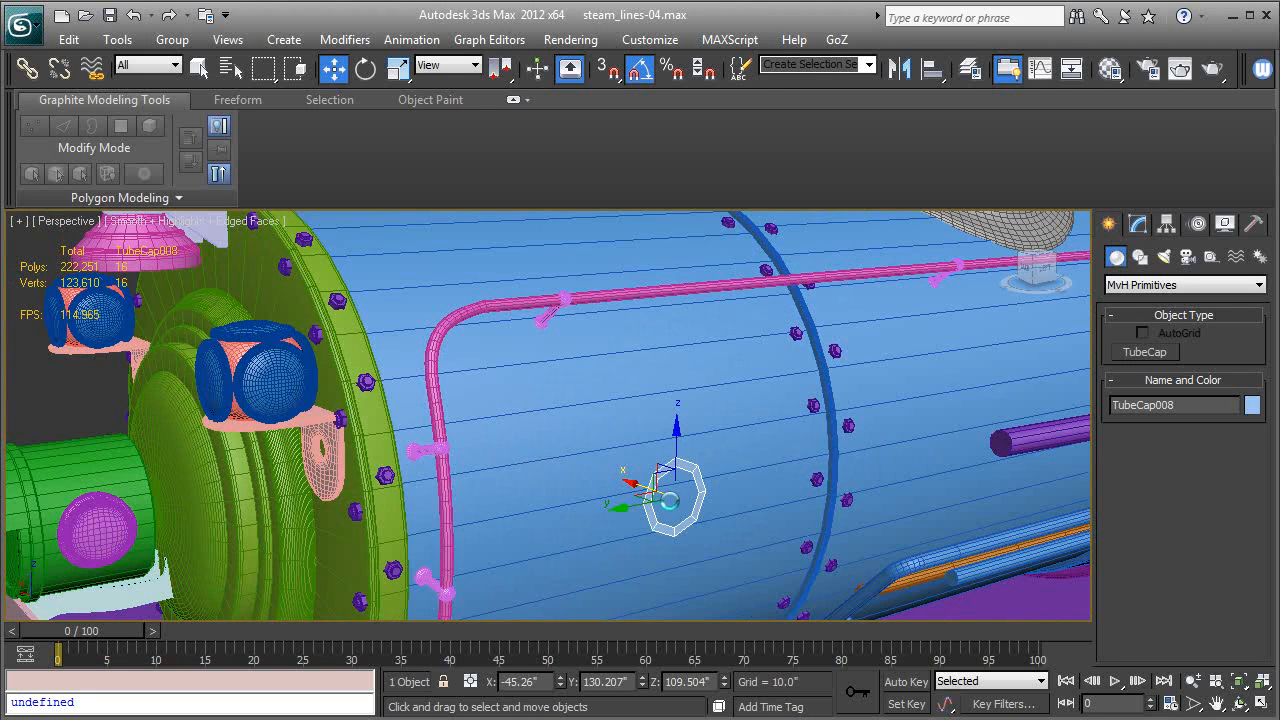
# - Hide everything except the cap and the boiler, and frame both in the view
pyautogui.scroll(3, 669, 501)
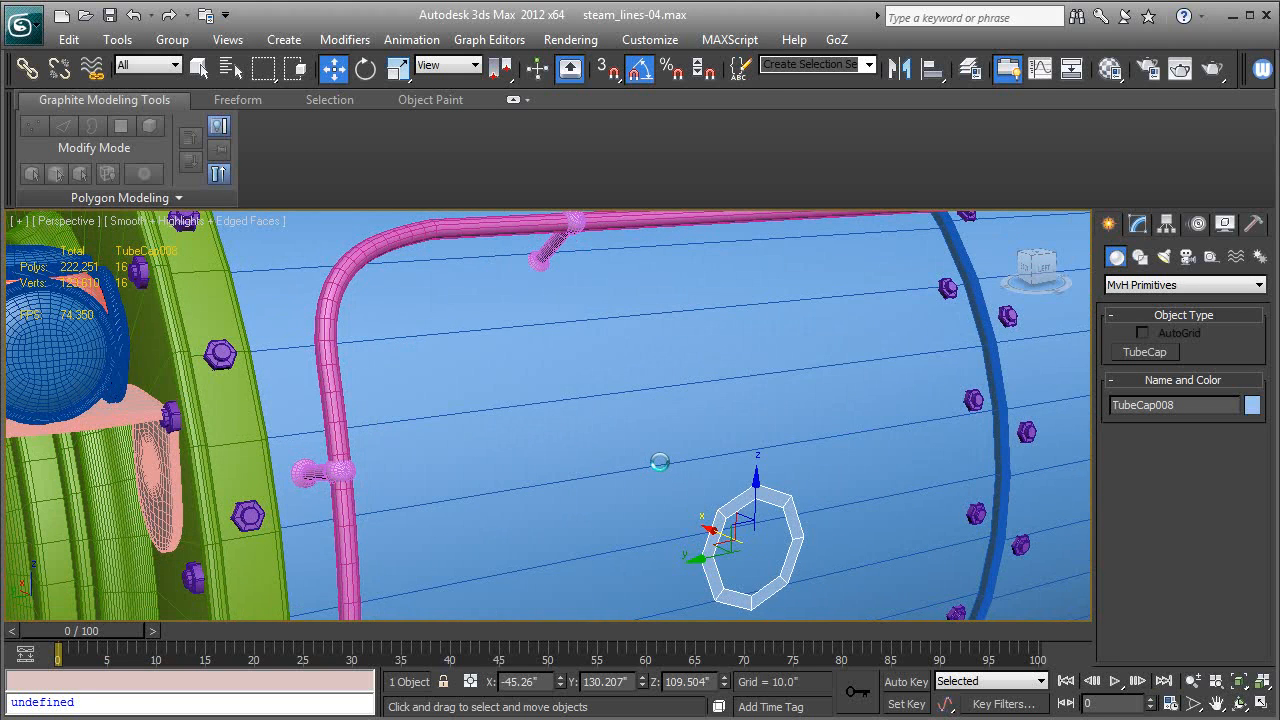
pyautogui.keyDown('ctrl'); pyautogui.click(990, 380); pyautogui.keyUp('ctrl')
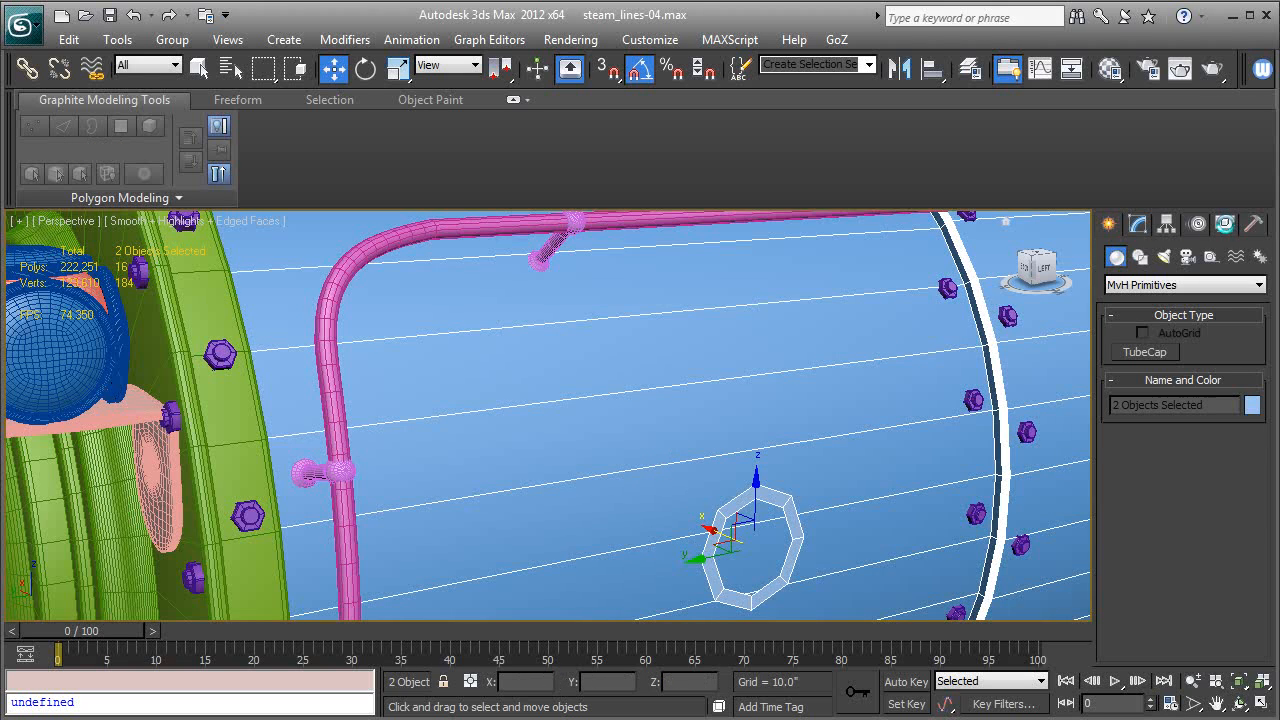
pyautogui.click(1226, 224)
pyautogui.scroll(-3, 1197, 531)
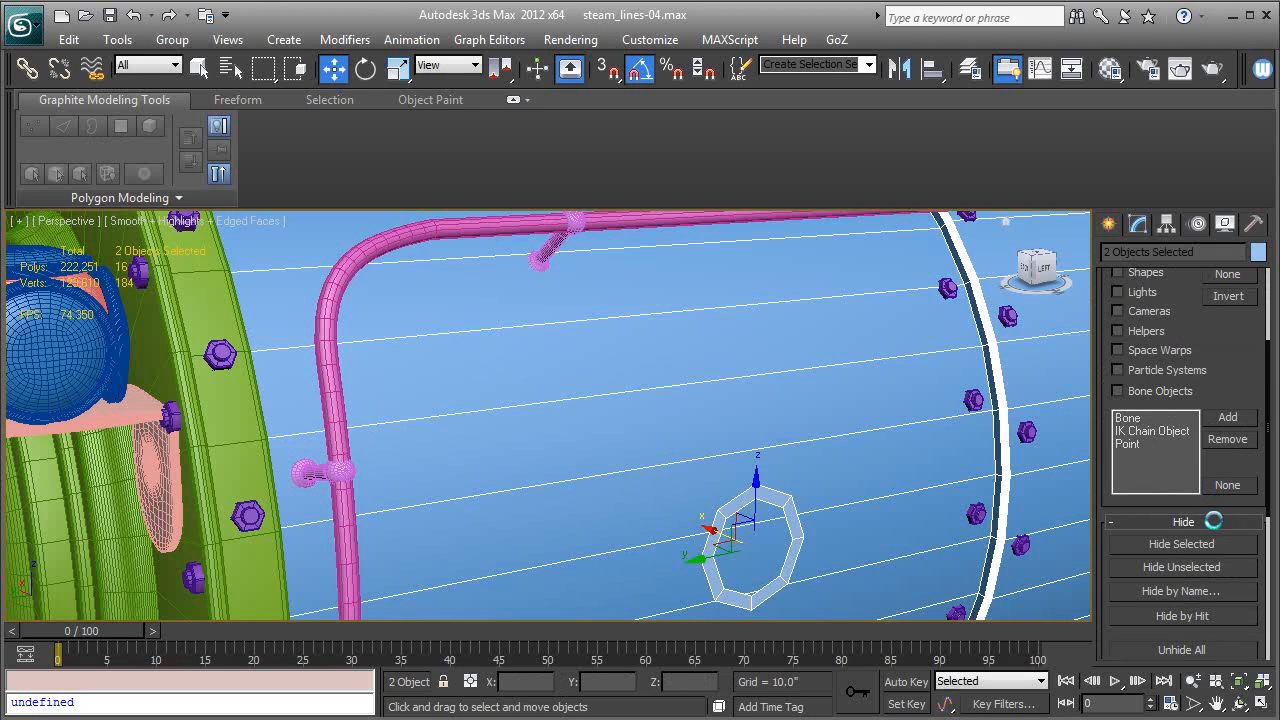
pyautogui.click(1181, 567)
pyautogui.press('z')
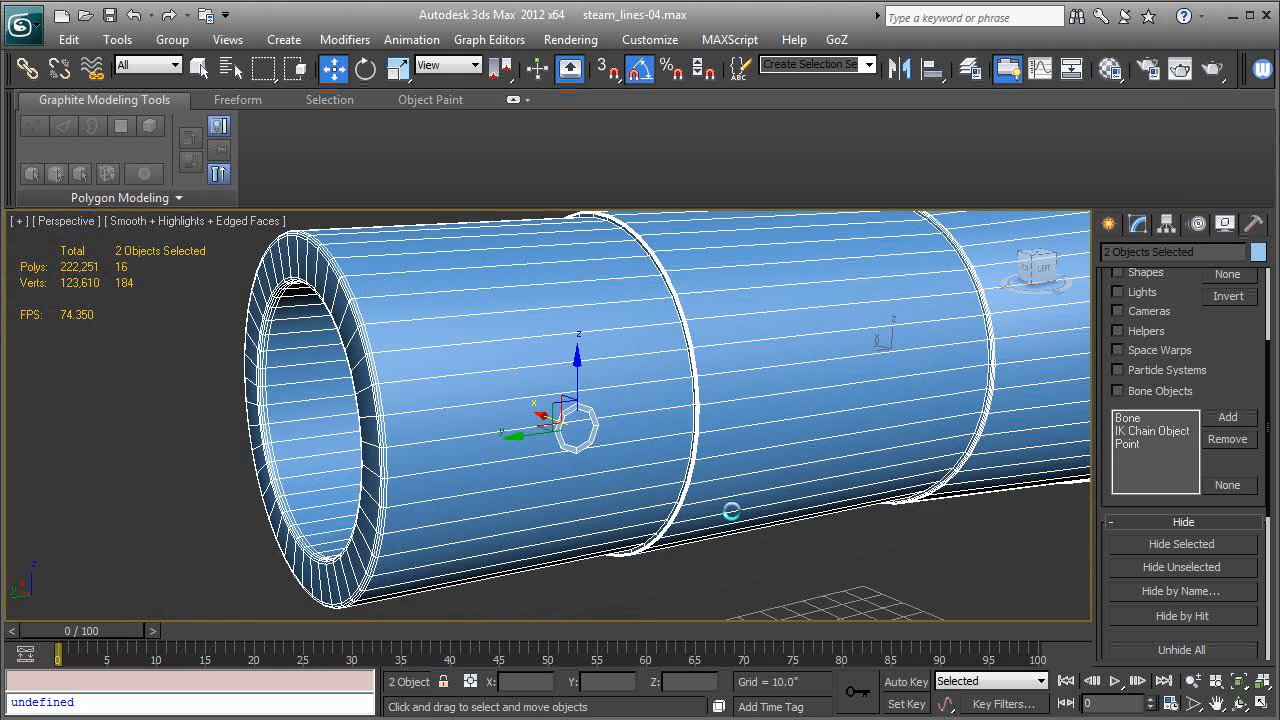
# - Convert the tube cap to an Editable Poly and rename it boiler_side_cap-01
pyautogui.click(574, 430)
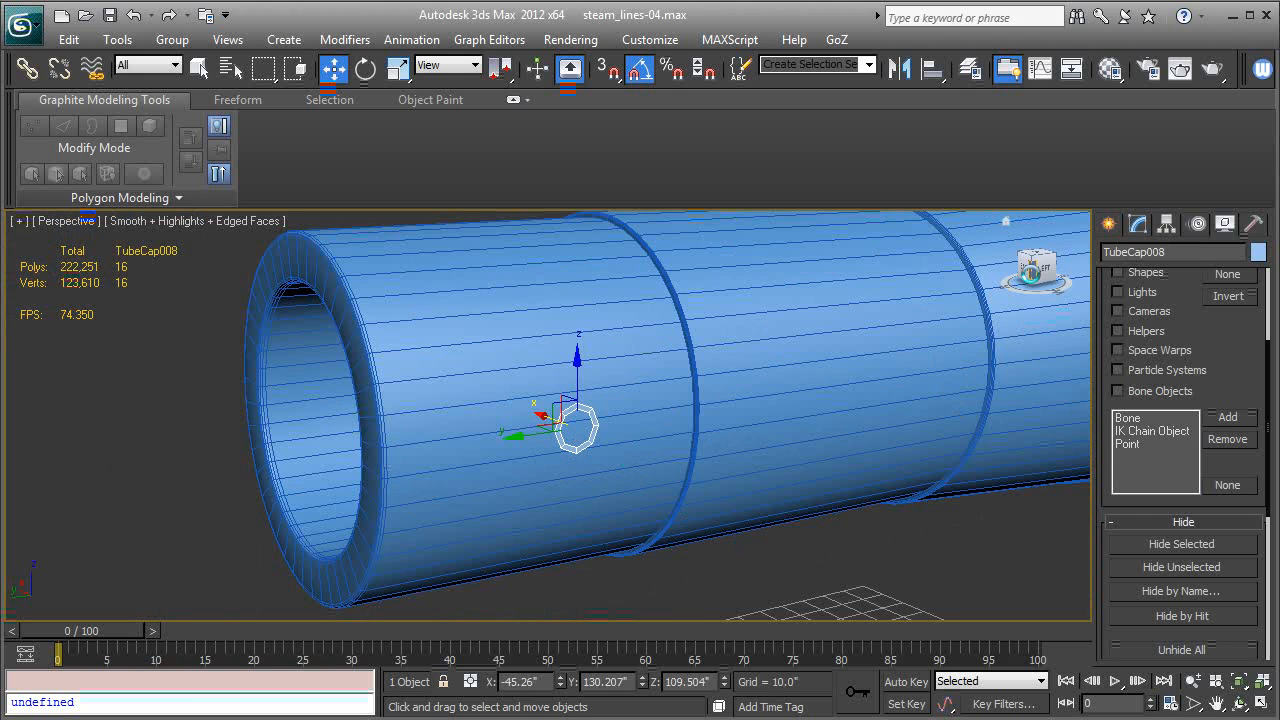
pyautogui.click(1137, 223)
pyautogui.rightClick(1147, 307)
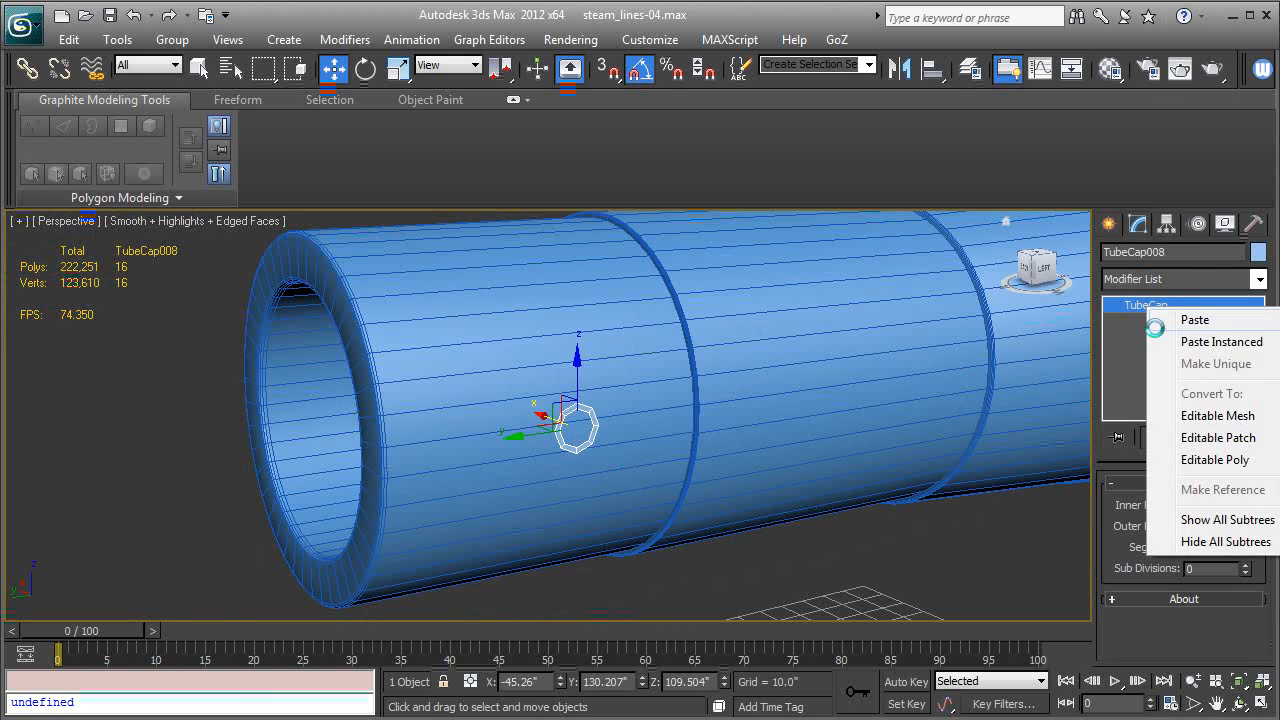
pyautogui.click(1208, 457)
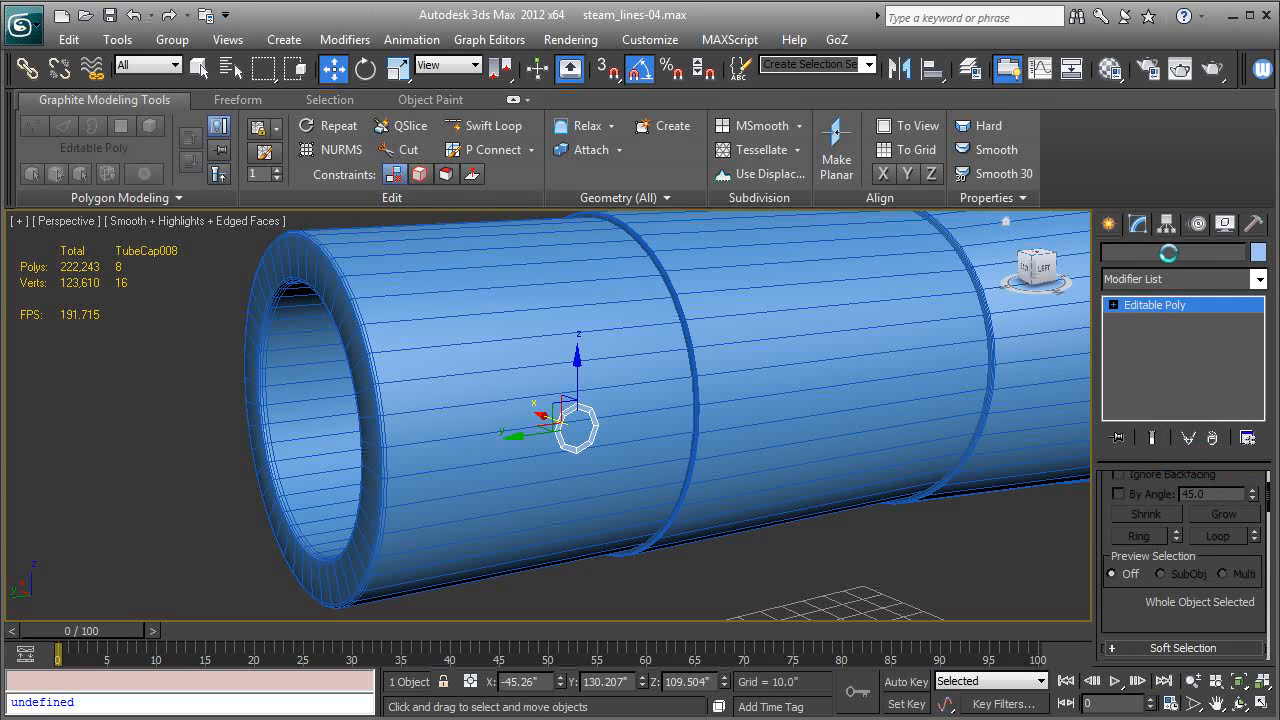
pyautogui.moveTo(1173, 250); pyautogui.dragTo(981, 240)
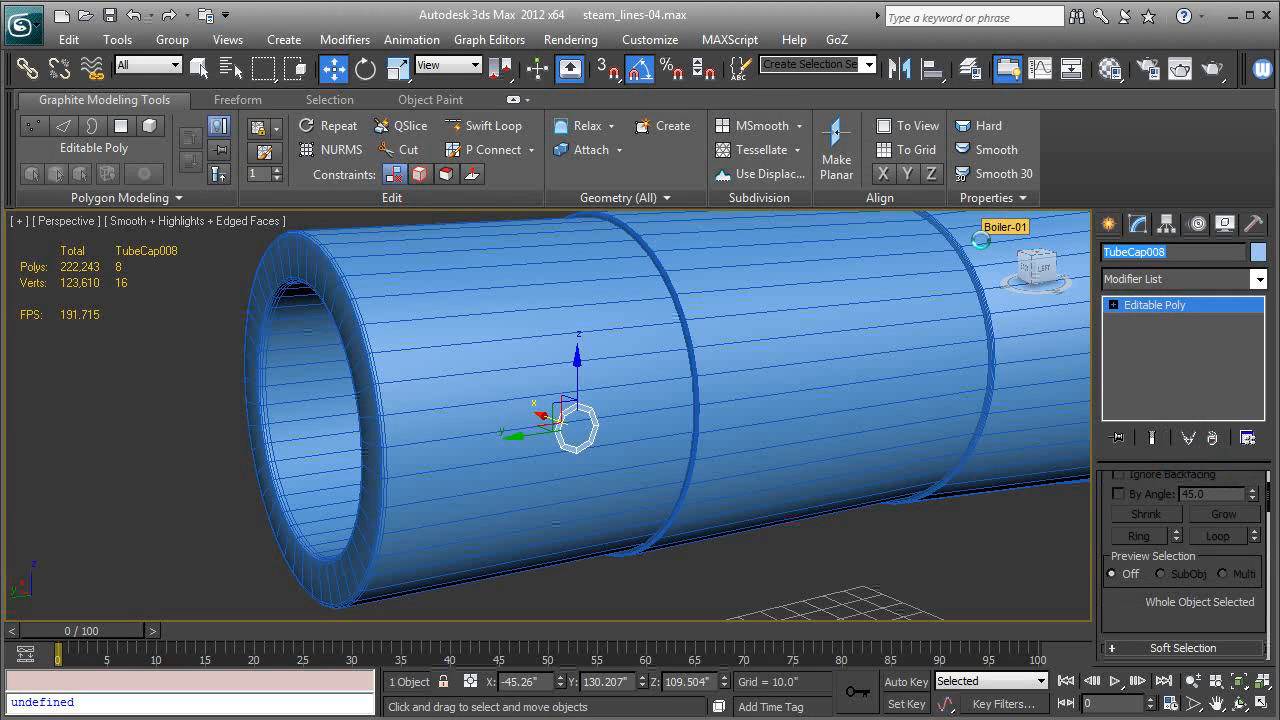
pyautogui.write('b')
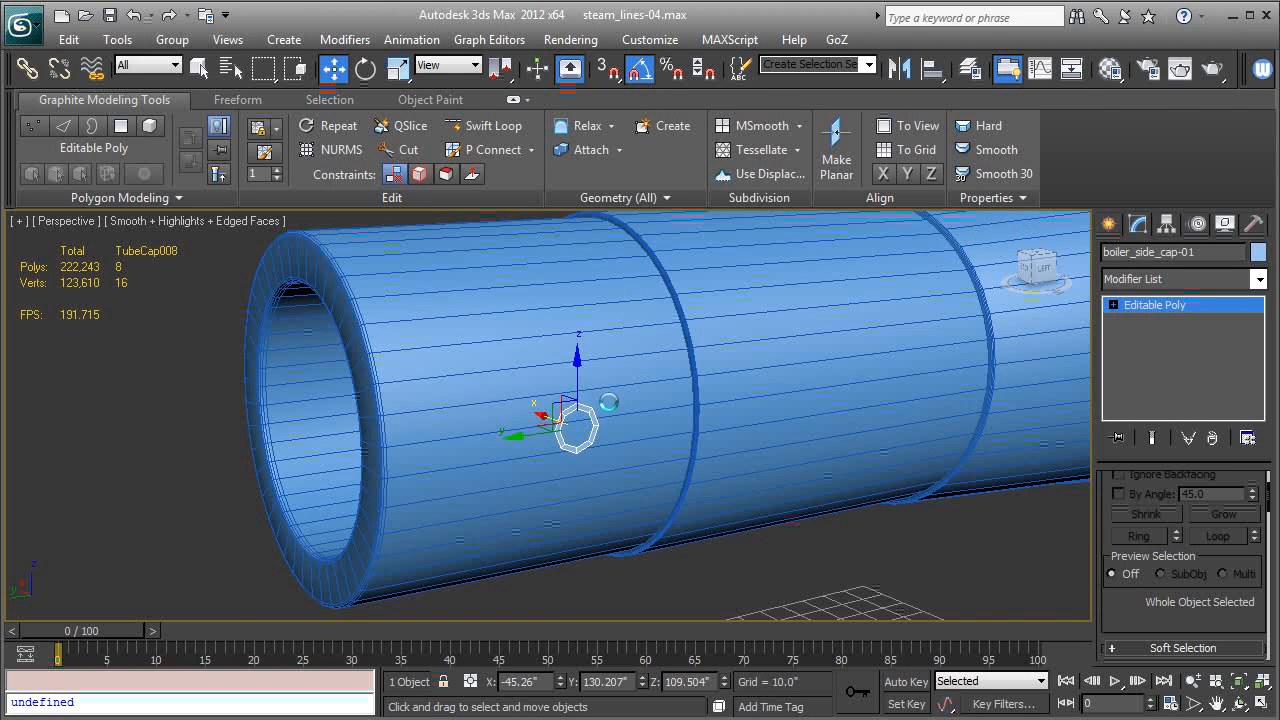
# - Set PolyDraw to draw on the surface of Boiler-01 with an offset of 0.100
pyautogui.scroll(5, 608, 402)
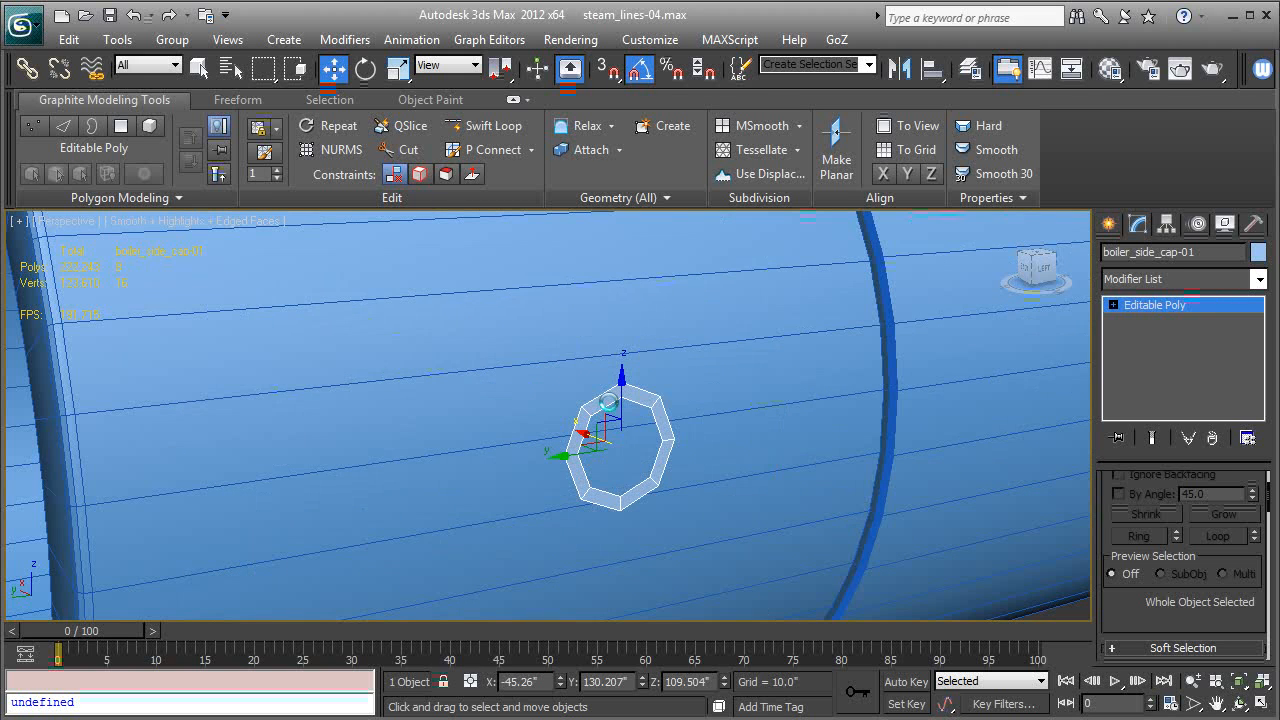
pyautogui.scroll(-3, 605, 453)
pyautogui.moveTo(608, 402); pyautogui.dragTo(617, 438, button='middle')
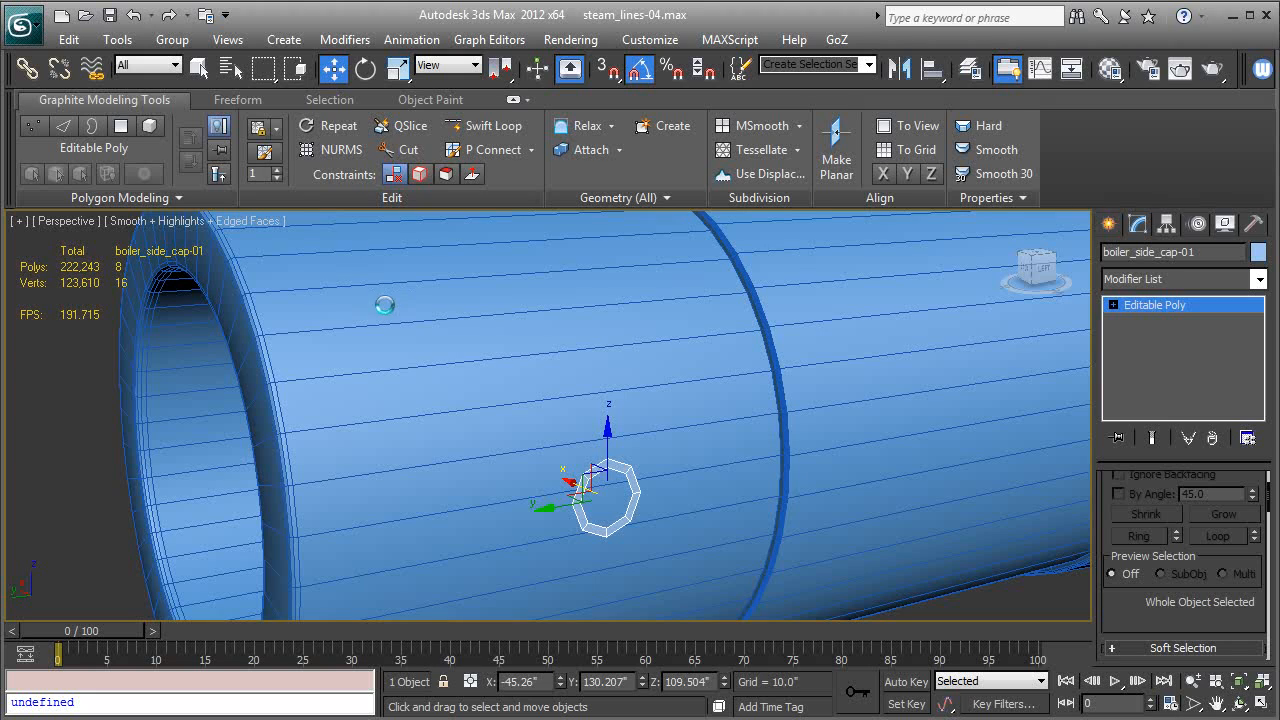
pyautogui.click(237, 99)
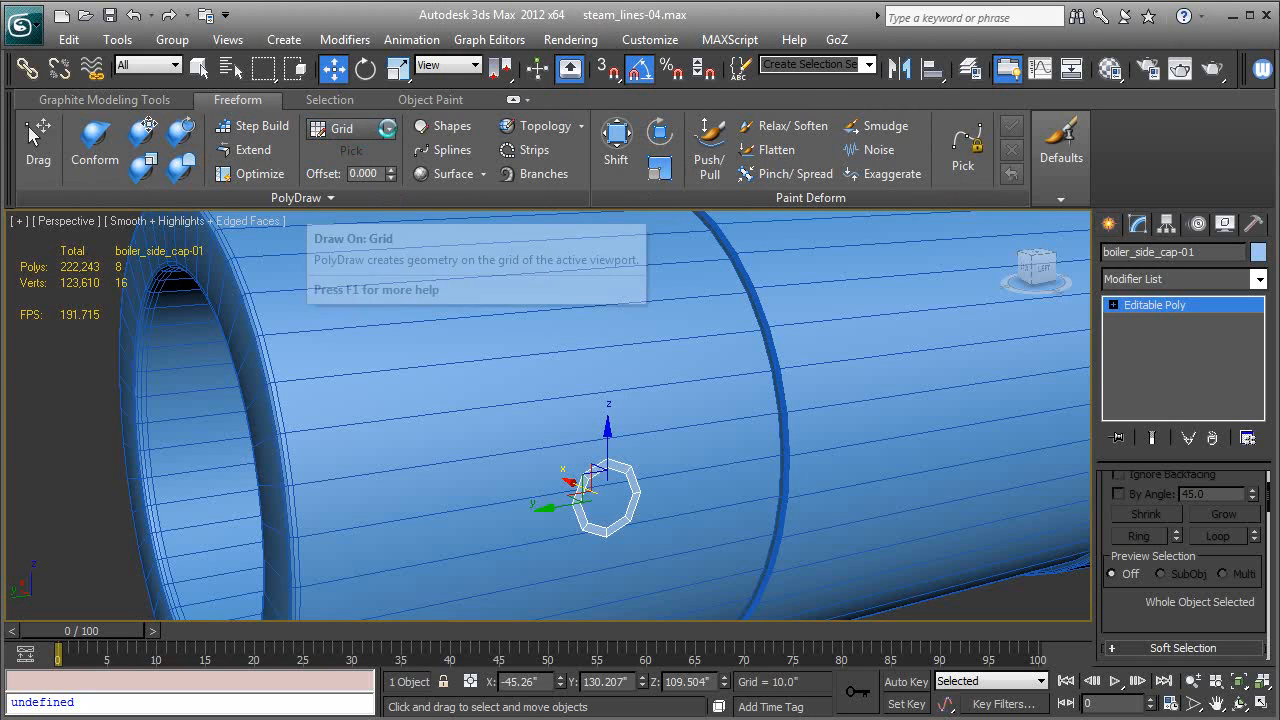
pyautogui.click(389, 128)
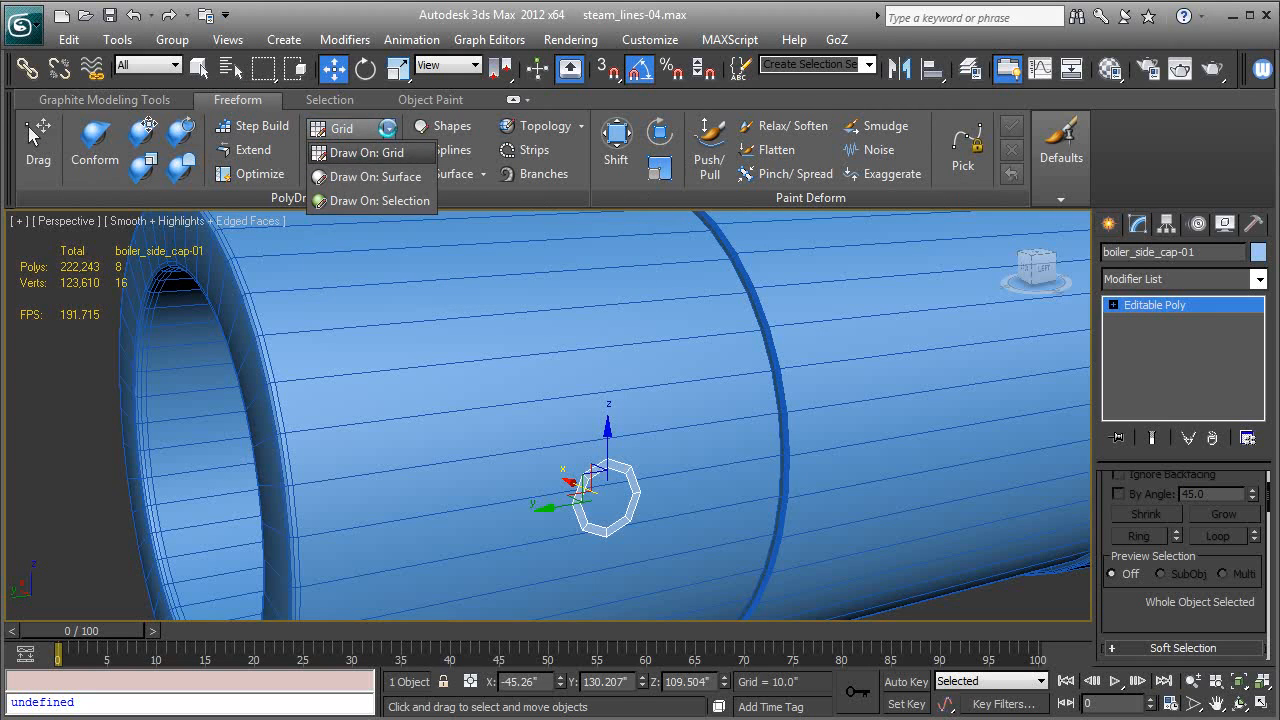
pyautogui.click(373, 177)
pyautogui.click(355, 152)
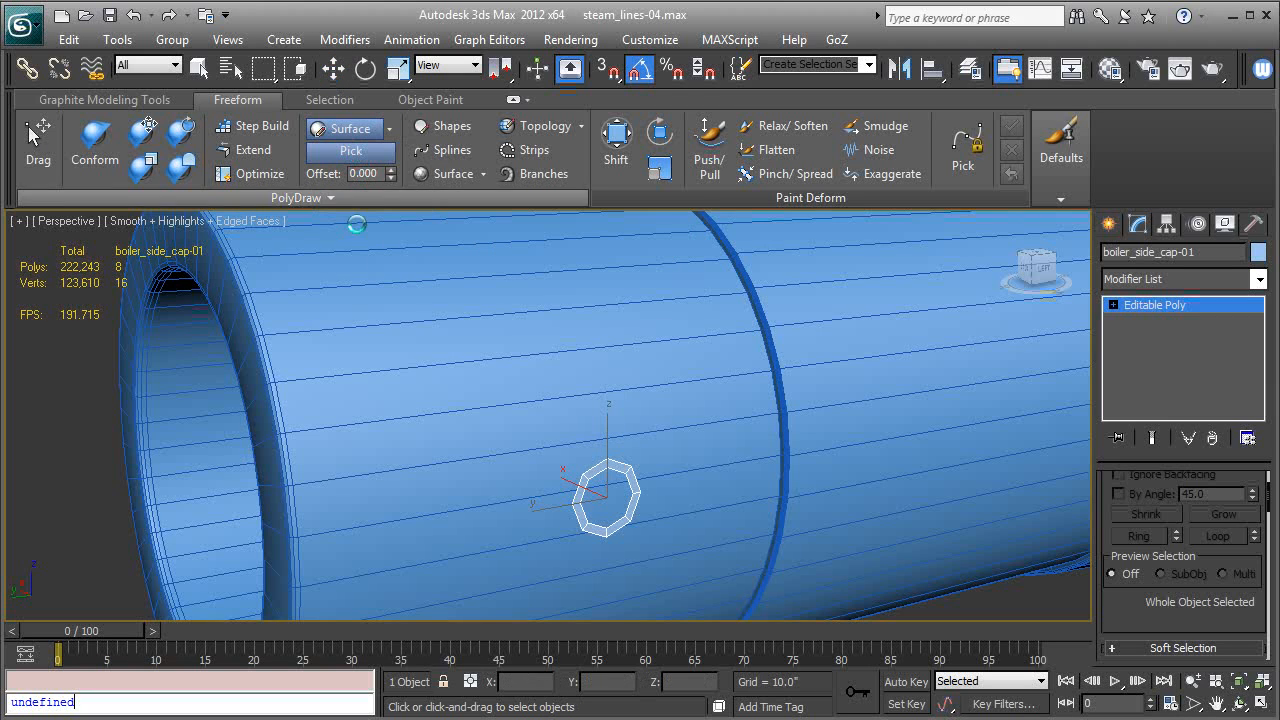
pyautogui.click(355, 331)
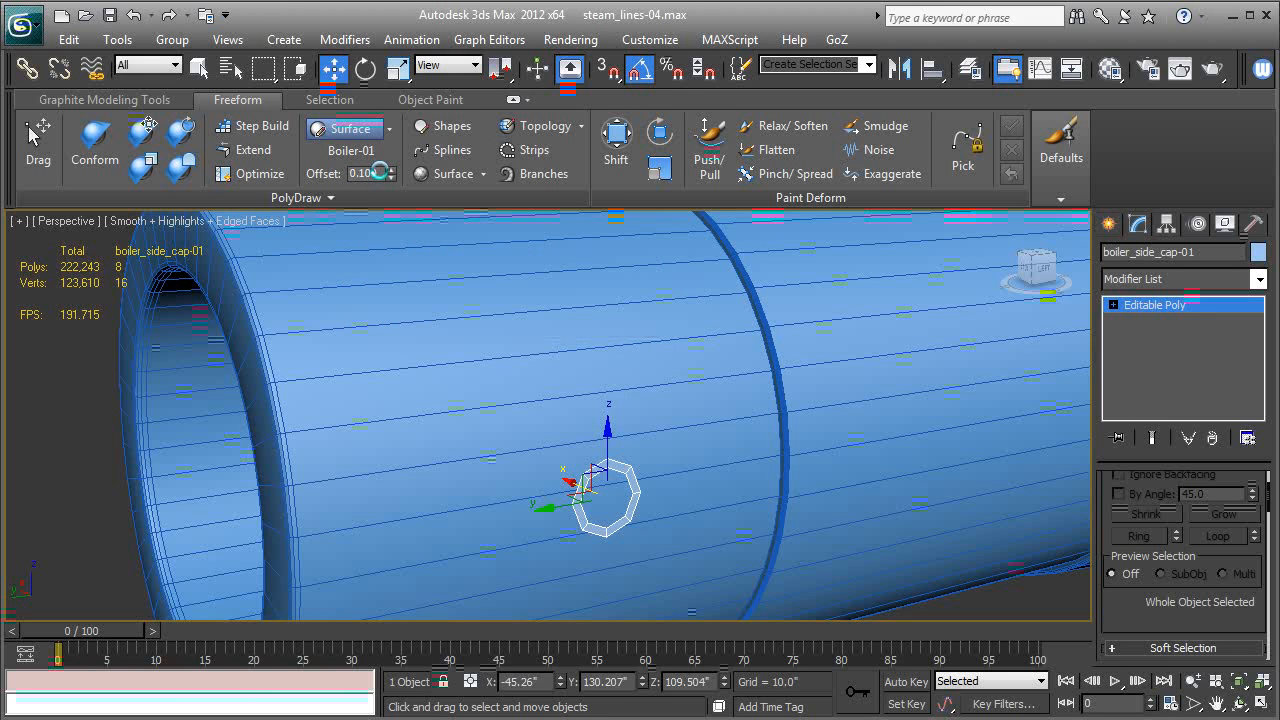
# - Conform the cap ring to the boiler's curved surface with the Conform brush
pyautogui.moveTo(466, 290); pyautogui.dragTo(459, 272, button='middle')
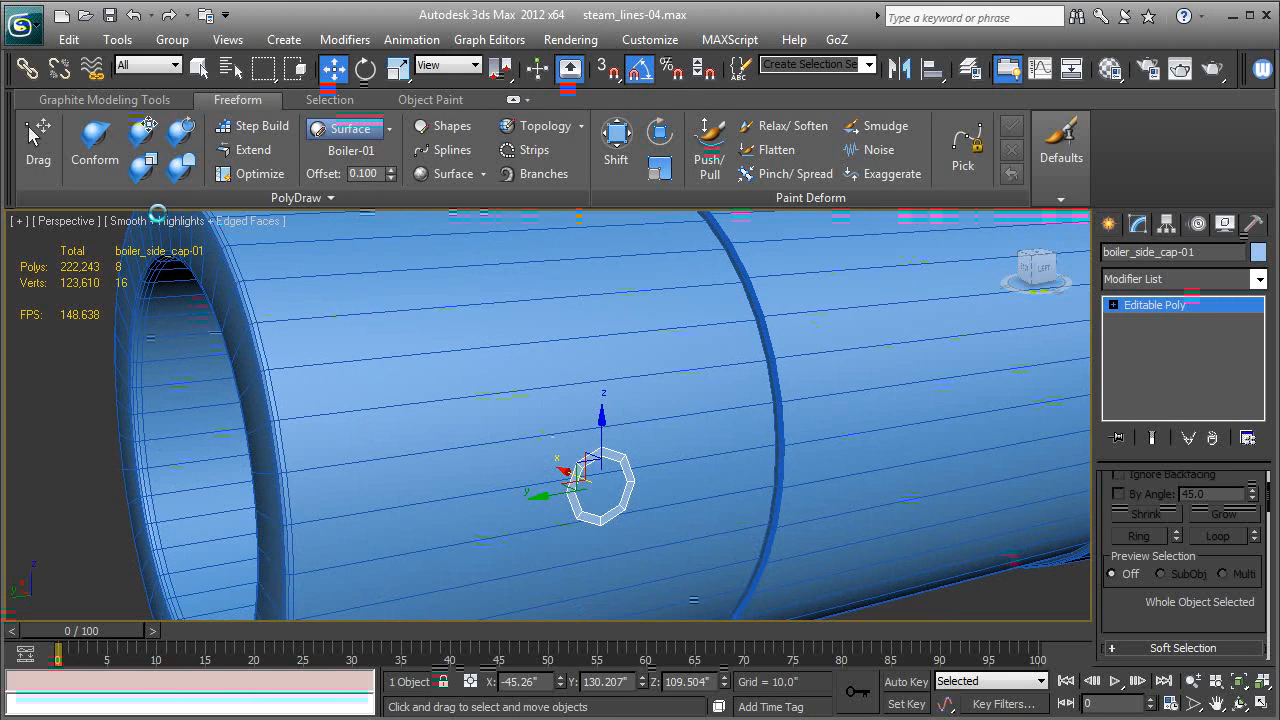
pyautogui.click(97, 142)
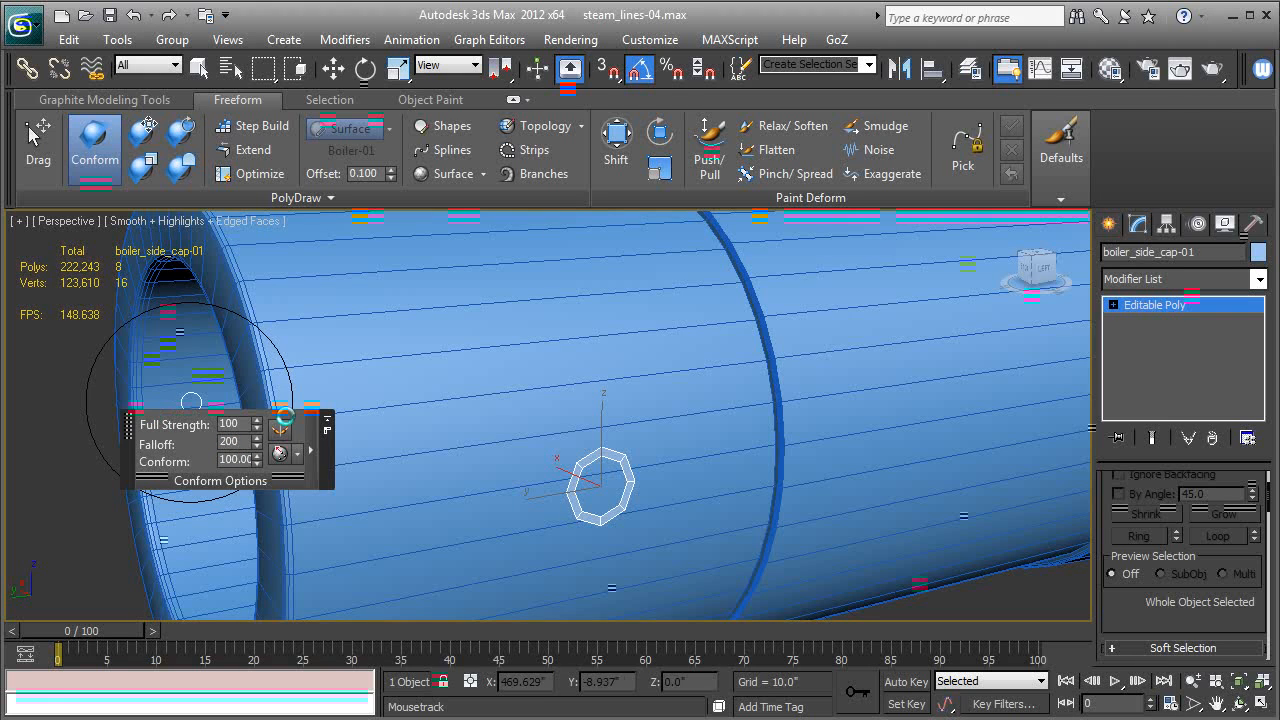
pyautogui.keyDown('alt'); pyautogui.moveTo(430, 395); pyautogui.dragTo(460, 371, button='middle'); pyautogui.keyUp('alt')
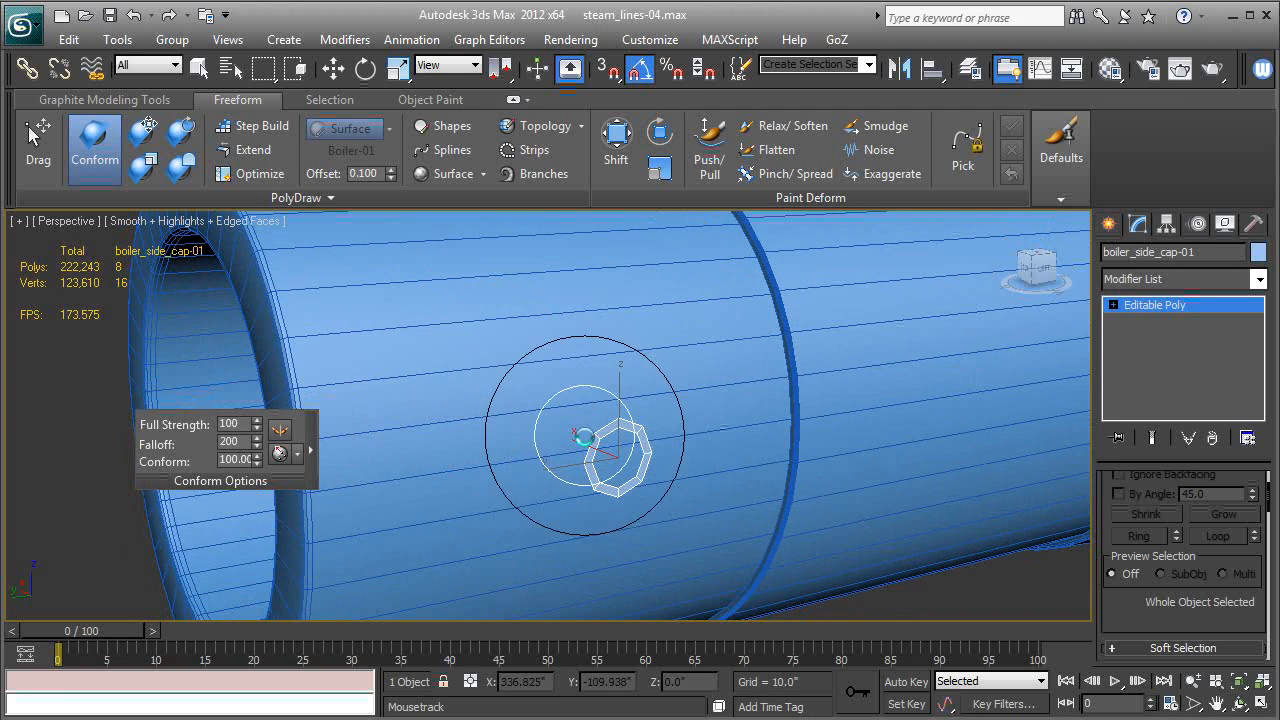
pyautogui.moveTo(615, 451)
pyautogui.mouseDown()
pyautogui.moveTo(603, 426)
pyautogui.moveTo(611, 460)
pyautogui.moveTo(631, 433)
pyautogui.moveTo(638, 461)
pyautogui.mouseUp()
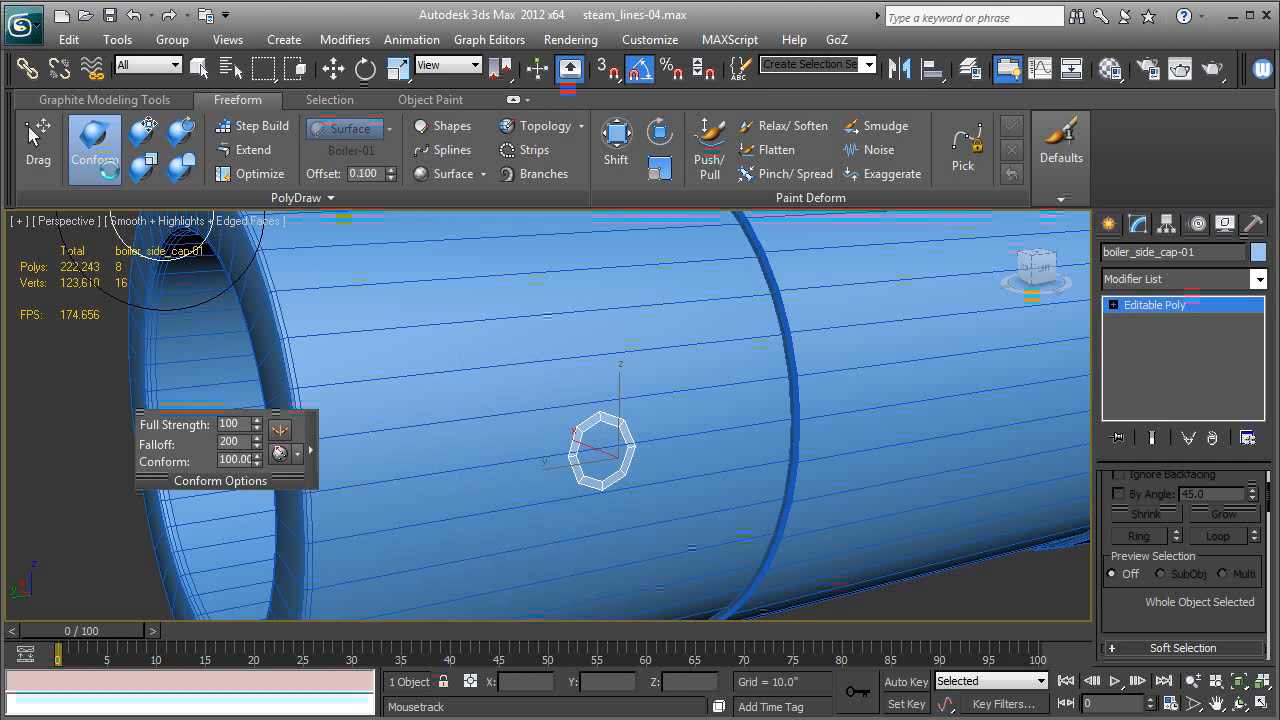
pyautogui.click(95, 148)
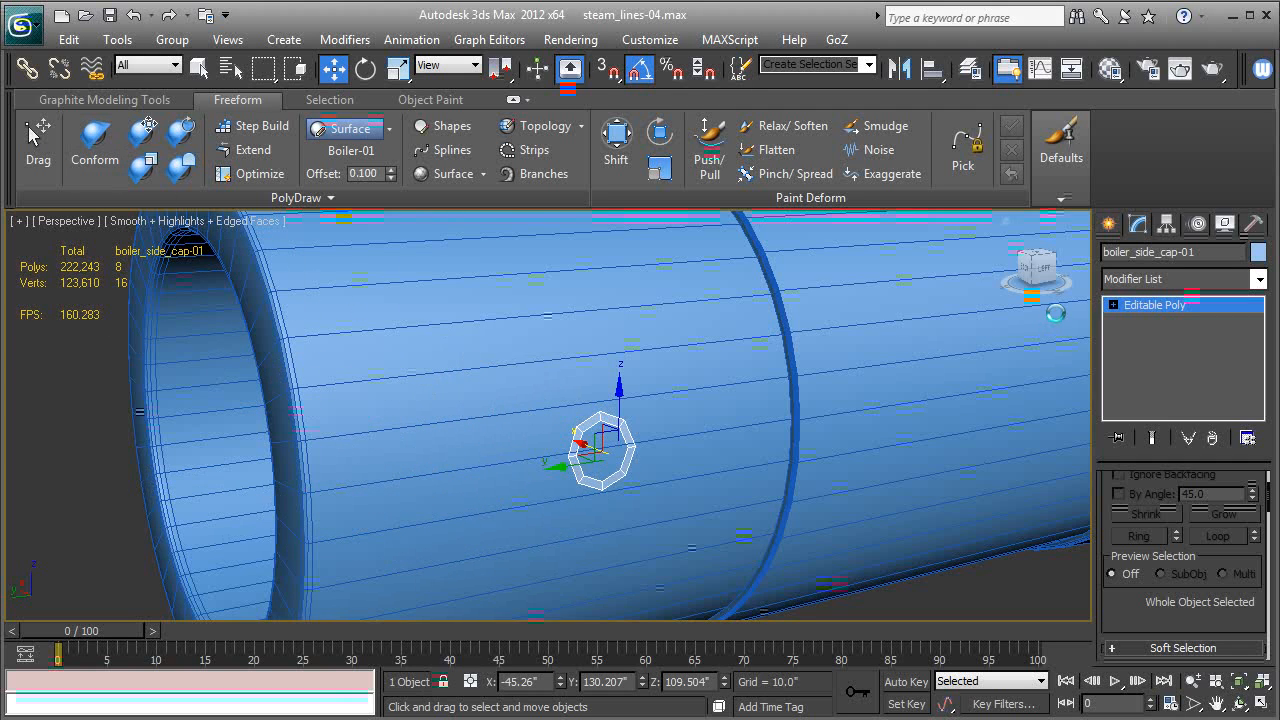
# - Extend the cap ring's inner border outward from the boiler to form the side wall and bevel of the raised centre
pyautogui.click(1113, 305)
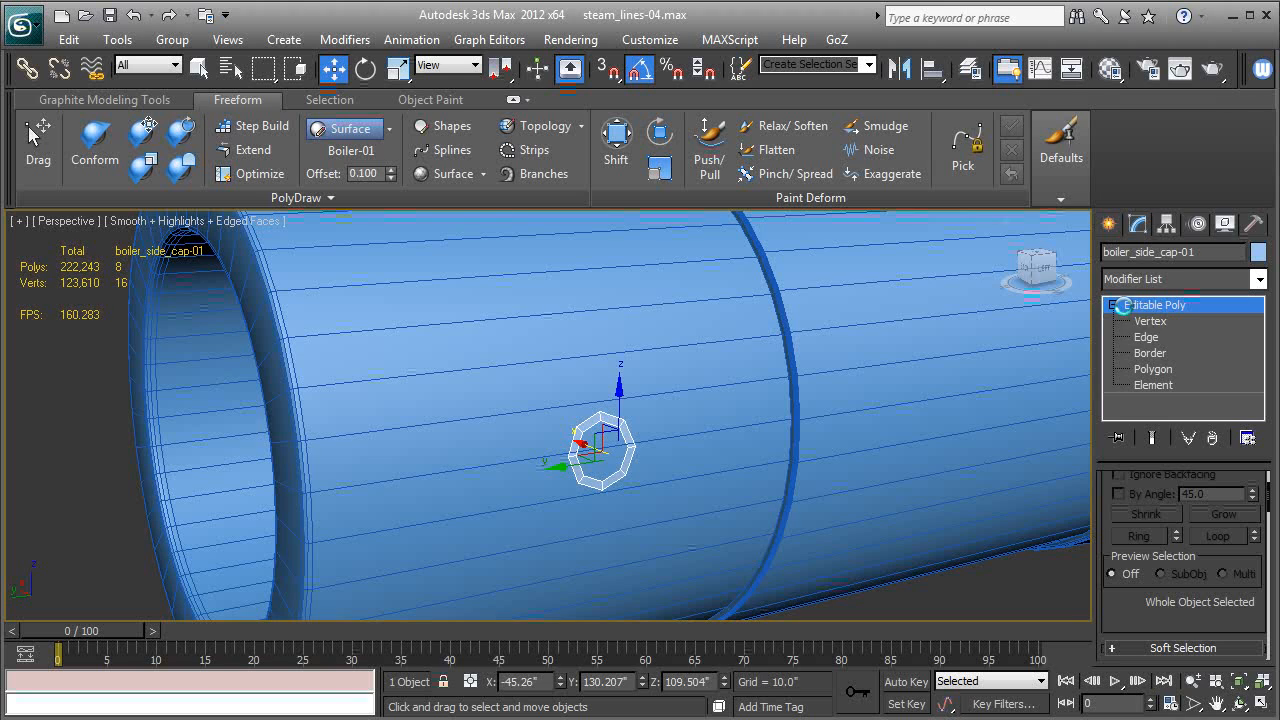
pyautogui.click(1148, 353)
pyautogui.click(617, 465)
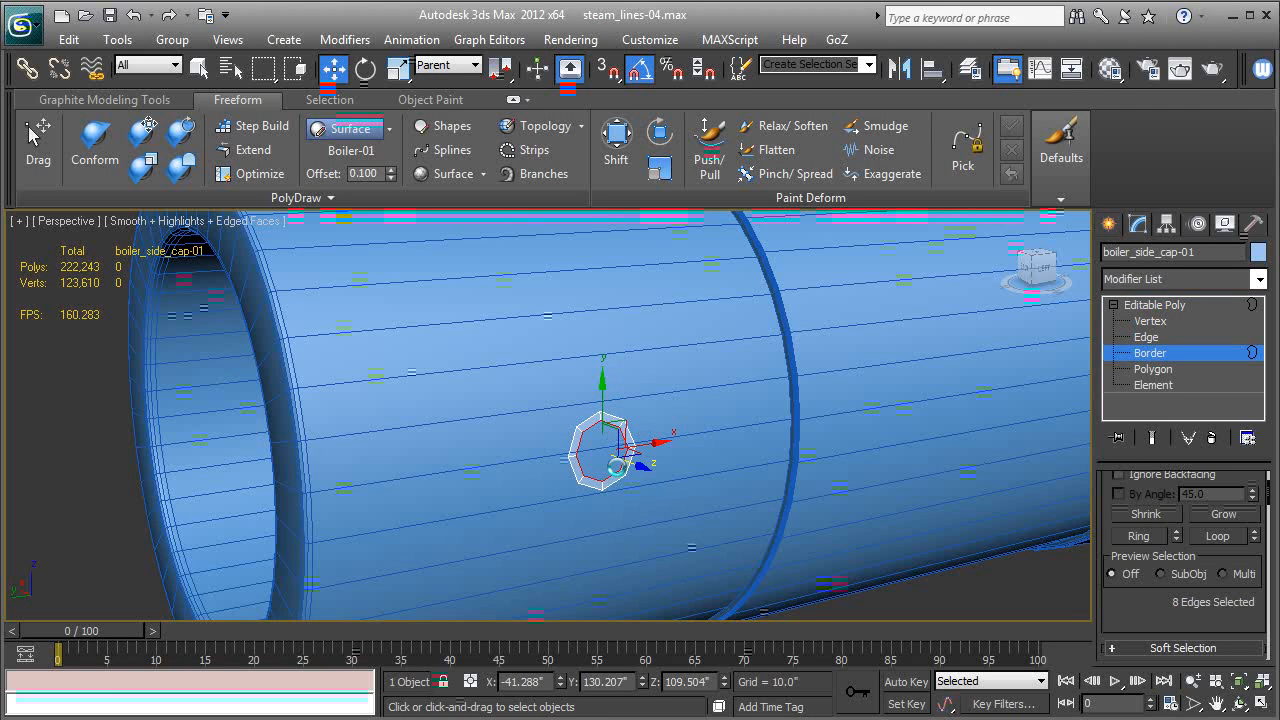
pyautogui.press('z')
pyautogui.scroll(-5, 617, 446)
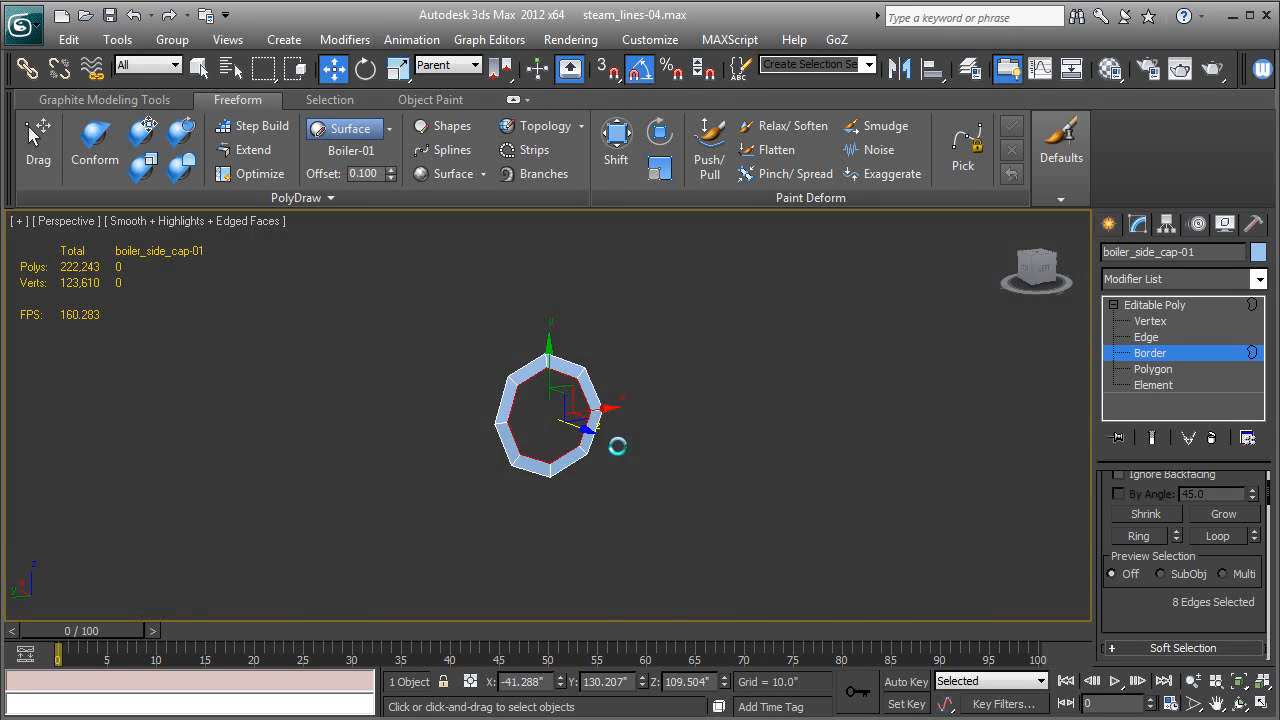
pyautogui.scroll(2, 617, 446)
pyautogui.keyDown('alt'); pyautogui.moveTo(617, 446); pyautogui.dragTo(630, 451, button='middle'); pyautogui.keyUp('alt')
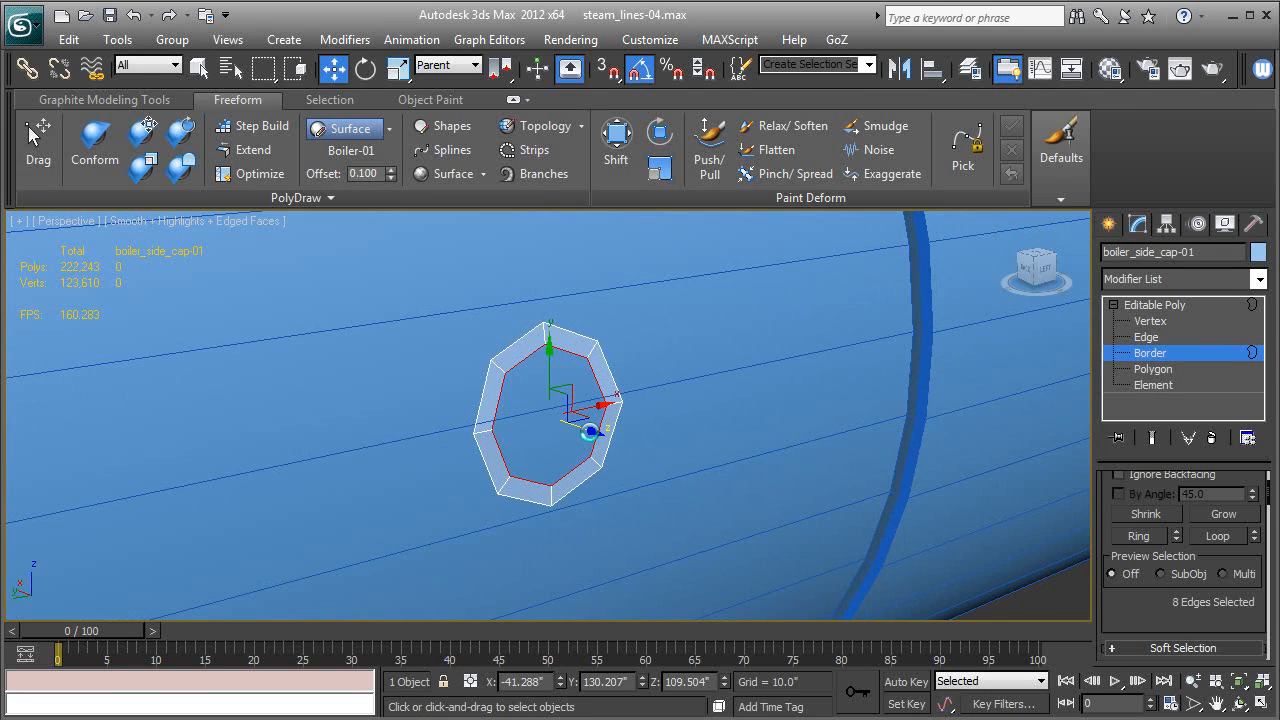
pyautogui.moveTo(590, 430)
pyautogui.keyDown('shift'); pyautogui.mouseDown()
pyautogui.moveTo(557, 409)
pyautogui.moveTo(556, 422)
pyautogui.moveTo(592, 430)
pyautogui.mouseUp(); pyautogui.keyUp('shift')
pyautogui.press('r')
pyautogui.press('w')
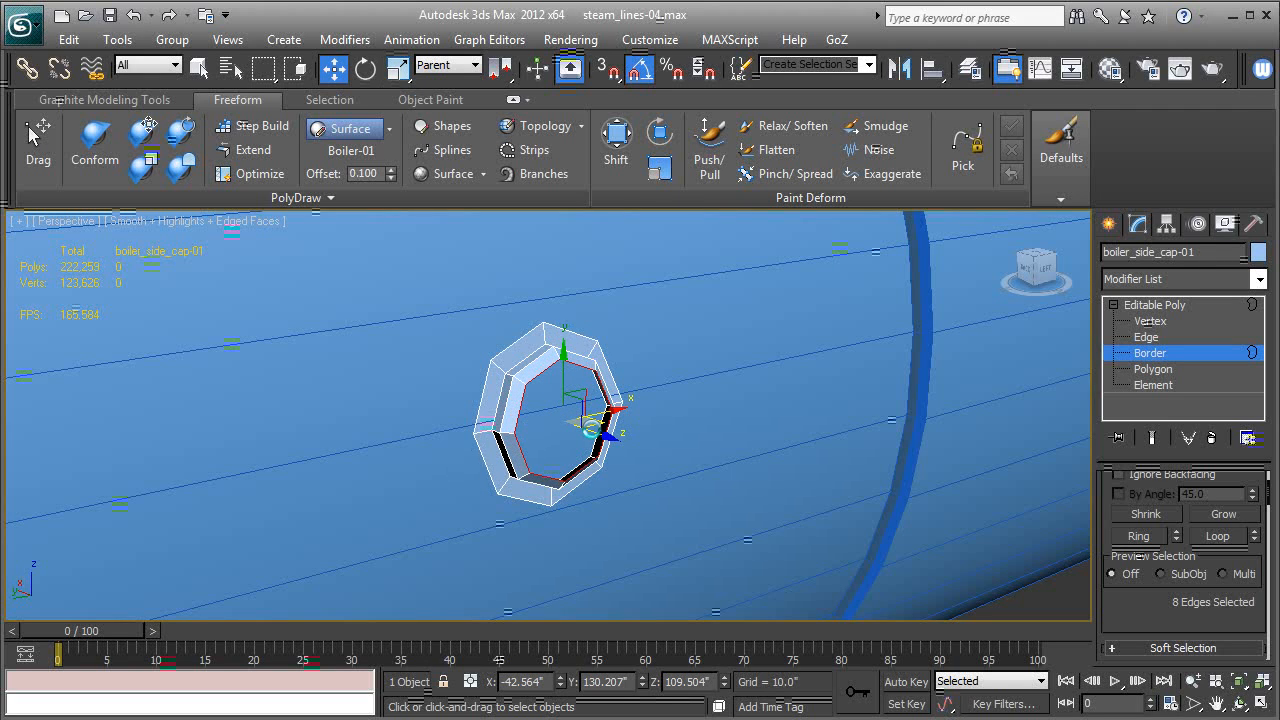
# - Extend the raised border inward as progressively smaller concentric rings, and collapse the innermost border to a single centre point
pyautogui.press('r')
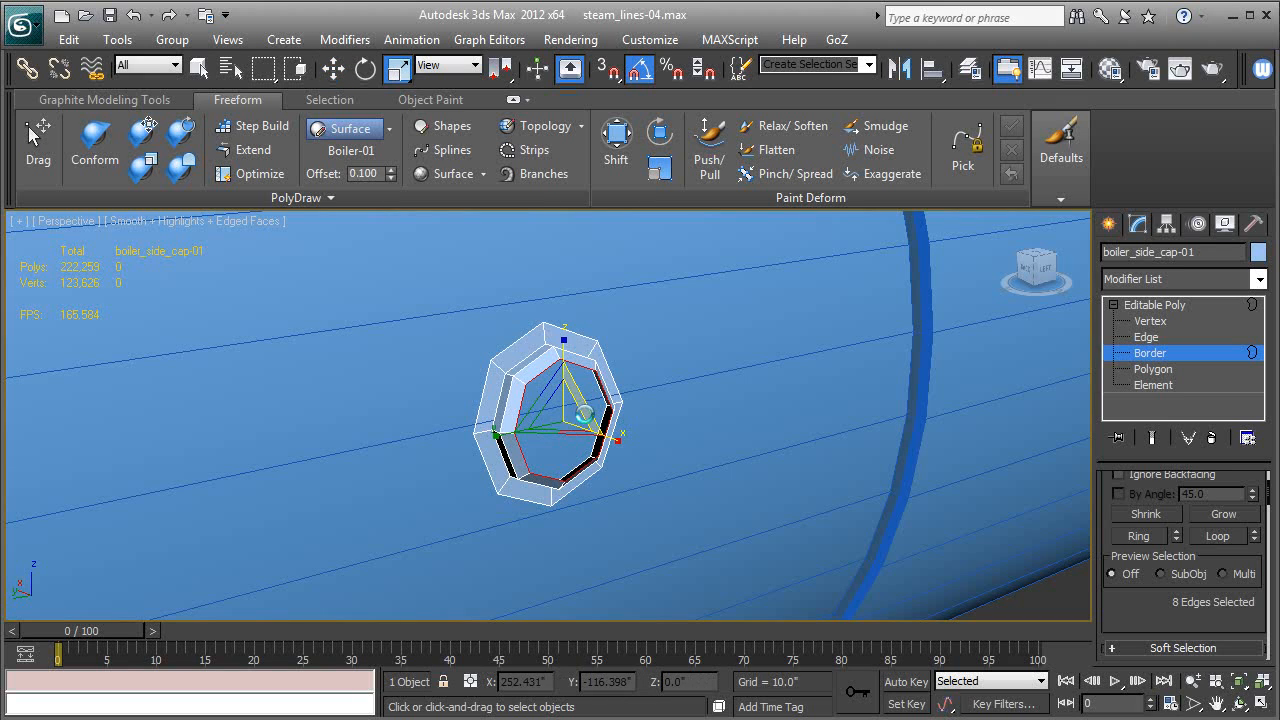
pyautogui.keyDown('shift'); pyautogui.moveTo(568, 411); pyautogui.dragTo(568, 459); pyautogui.keyUp('shift')
pyautogui.keyDown('shift'); pyautogui.moveTo(564, 410); pyautogui.dragTo(566, 440); pyautogui.keyUp('shift')
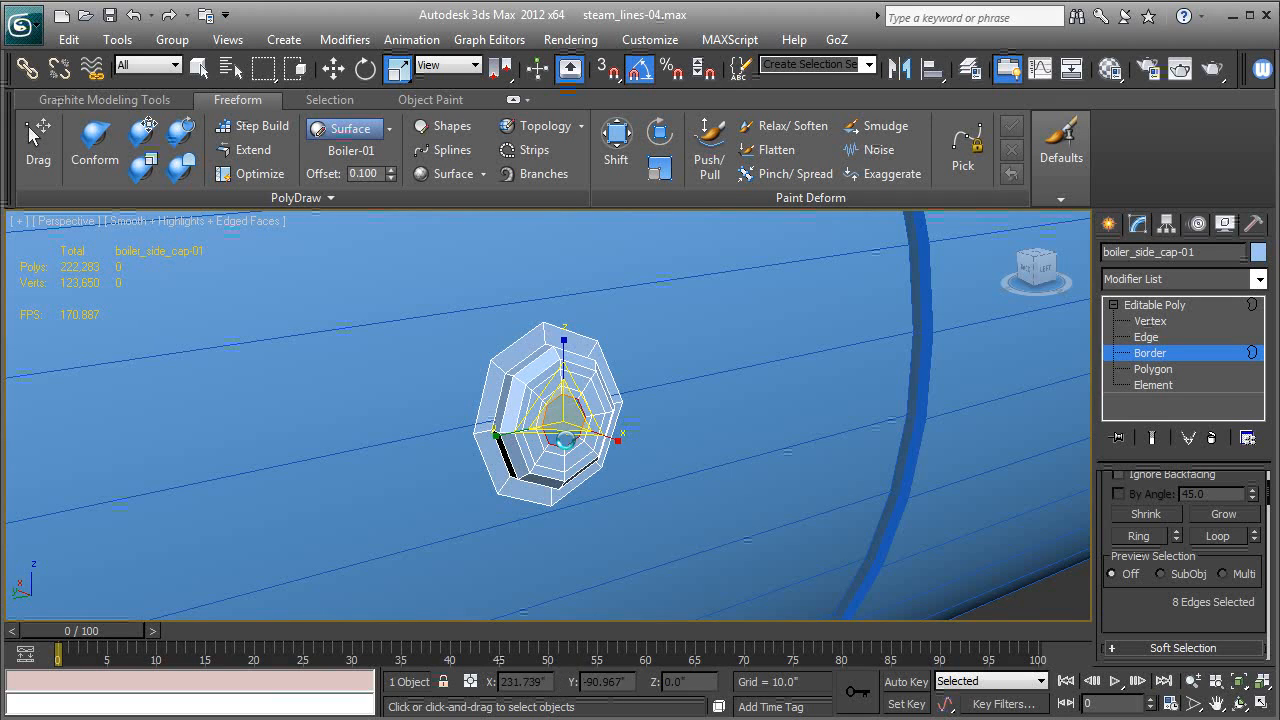
pyautogui.scroll(-10, 1135, 600)
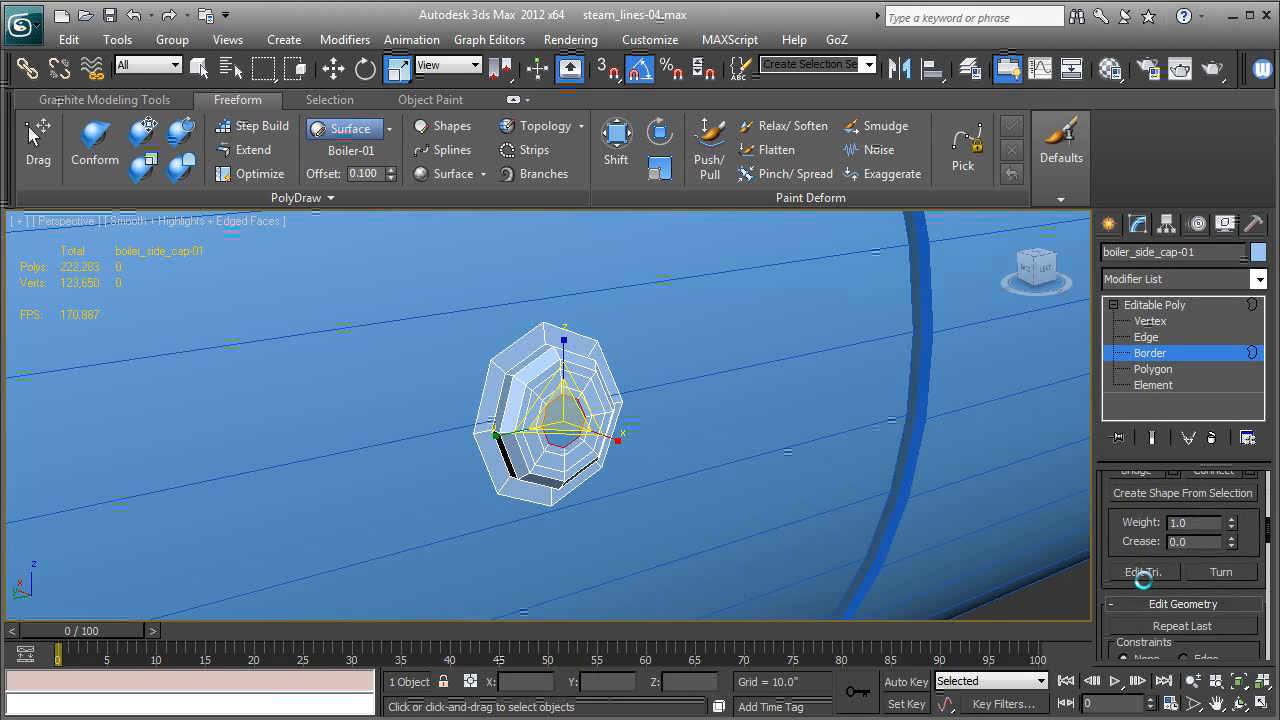
pyautogui.scroll(-2, 1143, 578)
pyautogui.click(1194, 604)
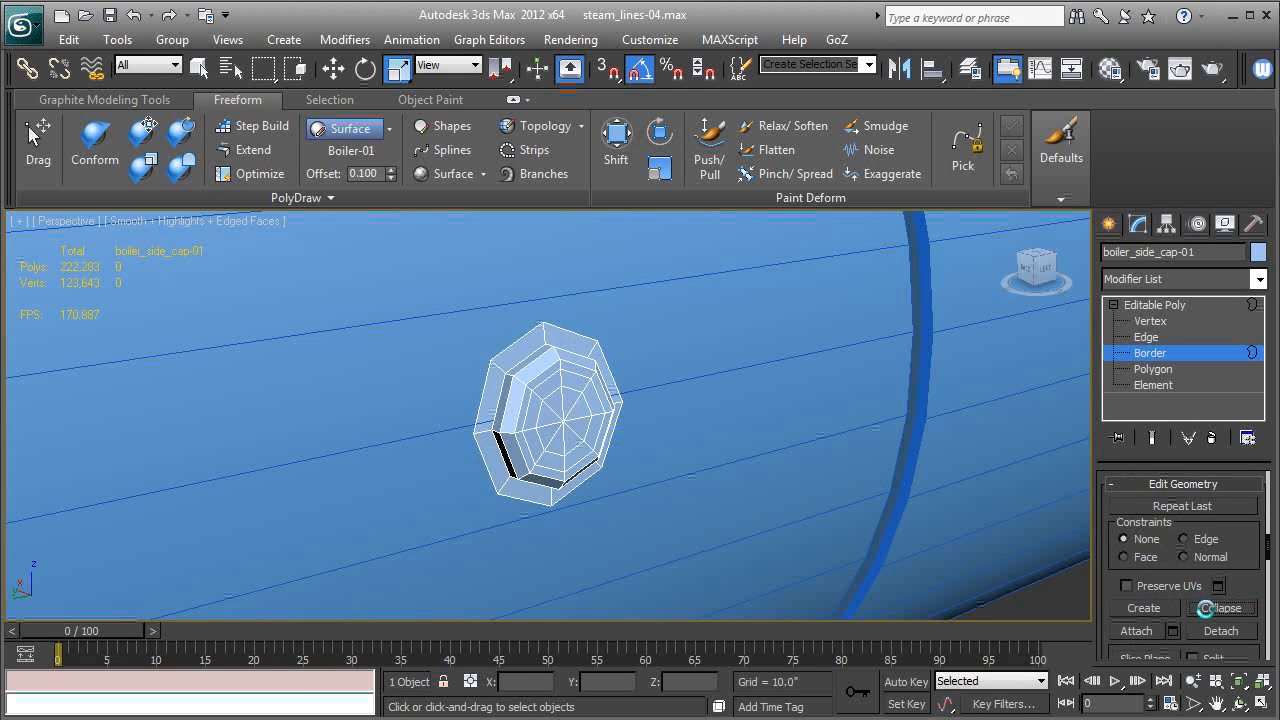
# - Remove the four diagonal edges that meet at the centre of the cap's face, leaving every other spoke
pyautogui.click(1146, 336)
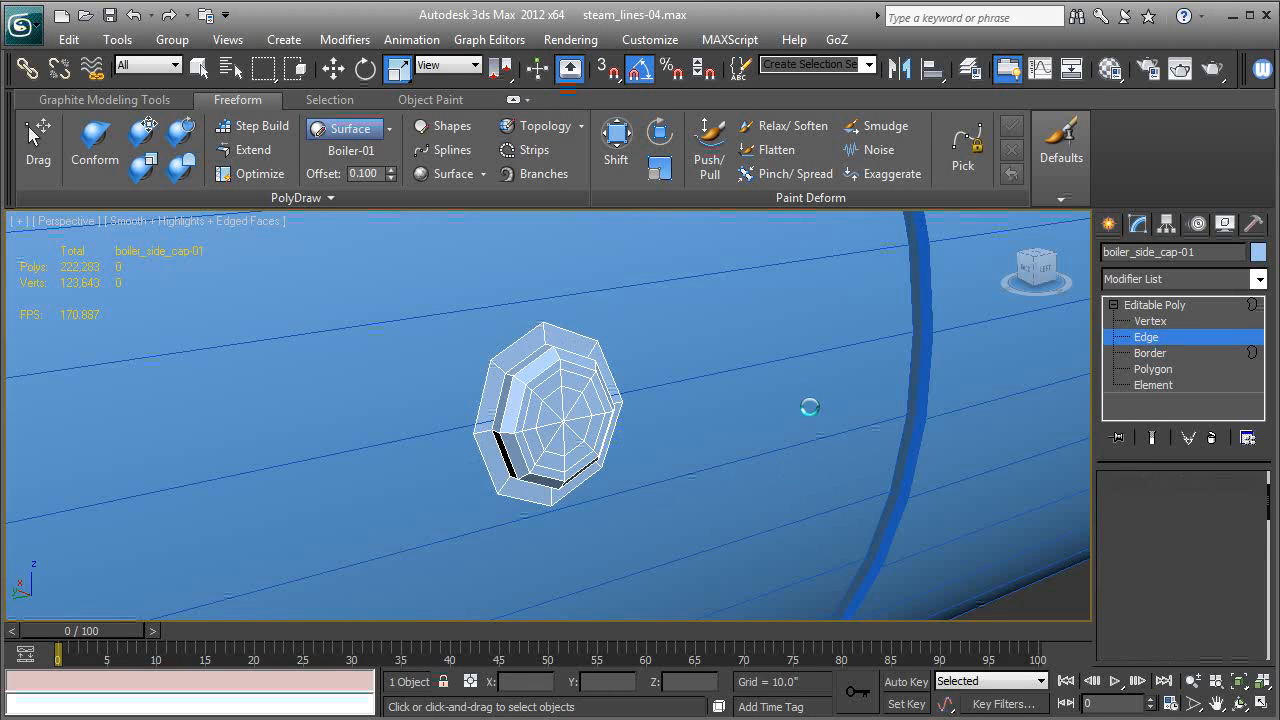
pyautogui.scroll(4, 676, 427)
pyautogui.keyDown('alt'); pyautogui.moveTo(674, 428); pyautogui.dragTo(523, 420, button='middle'); pyautogui.keyUp('alt')
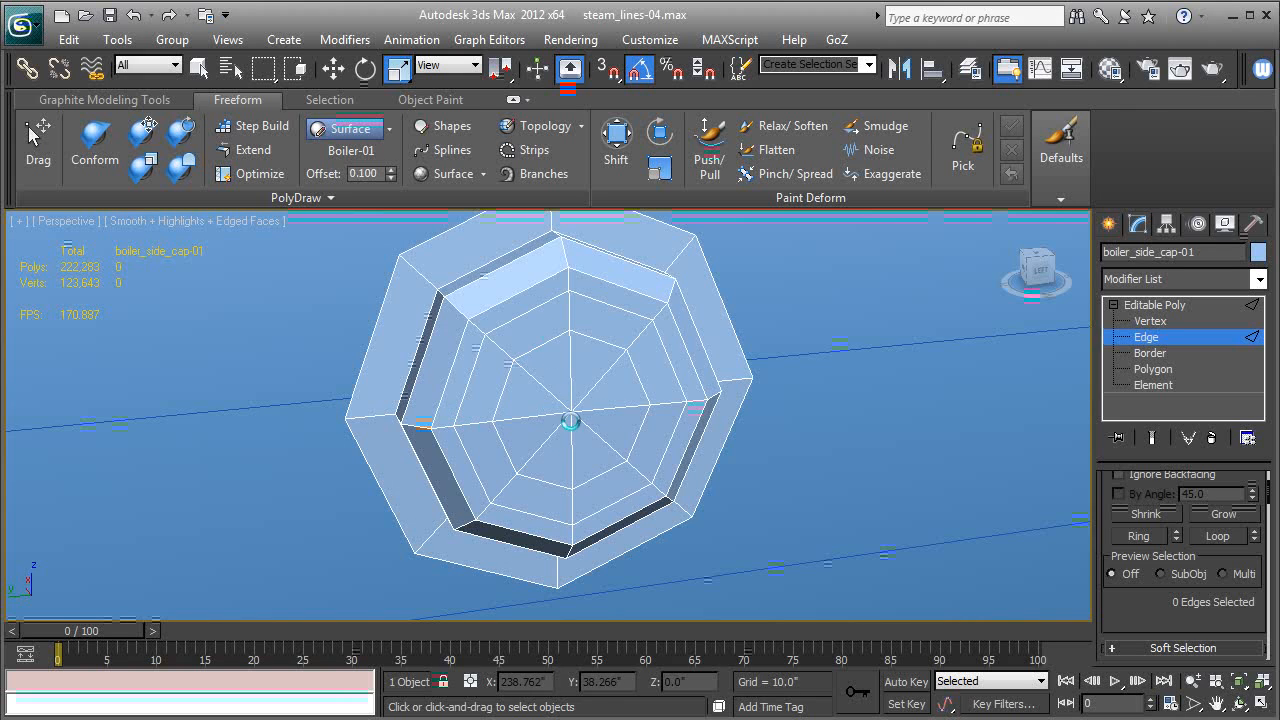
pyautogui.click(592, 389)
pyautogui.keyDown('ctrl'); pyautogui.click(596, 434); pyautogui.keyUp('ctrl')
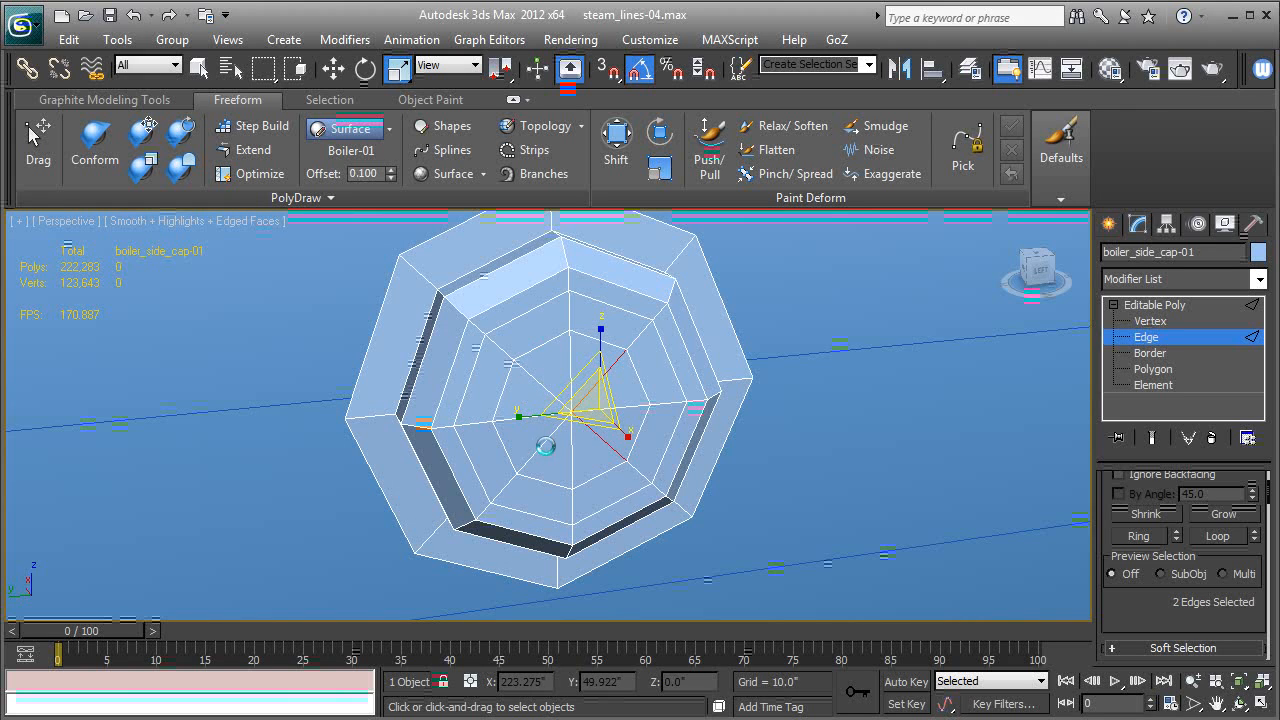
pyautogui.keyDown('ctrl'); pyautogui.click(543, 445); pyautogui.keyUp('ctrl')
pyautogui.keyDown('ctrl'); pyautogui.click(537, 383); pyautogui.keyUp('ctrl')
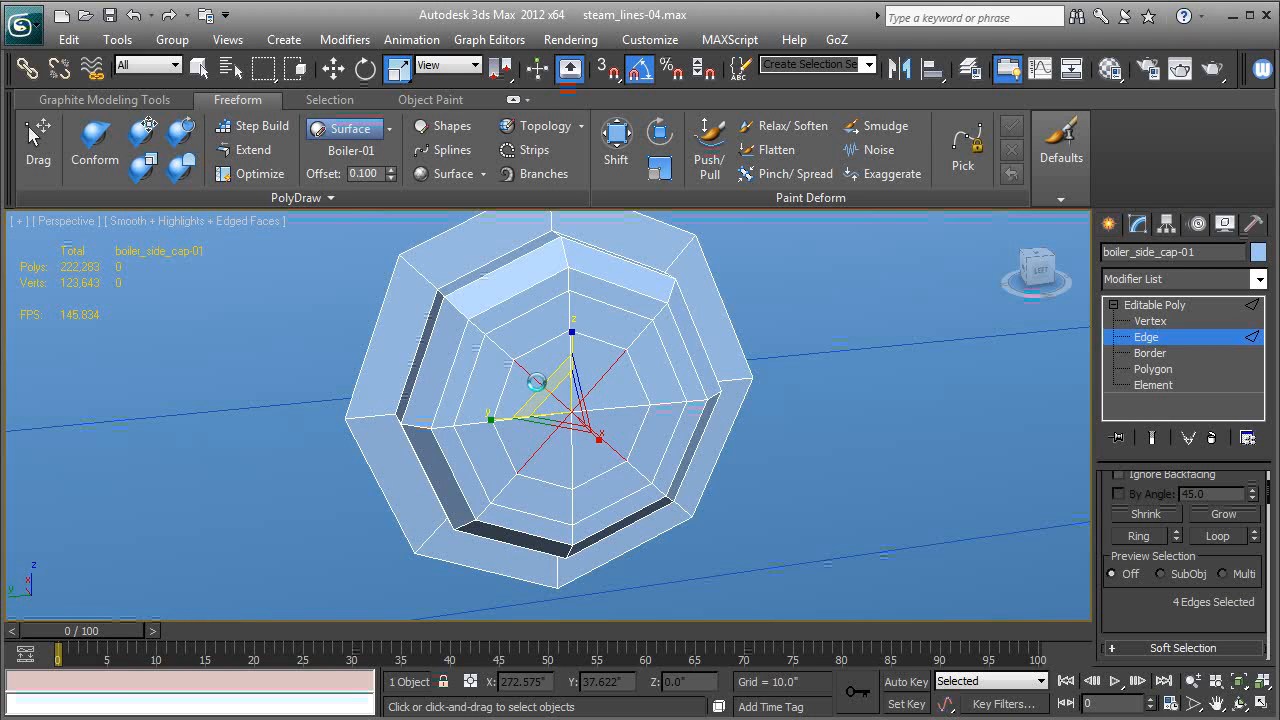
pyautogui.press('BackSpace')
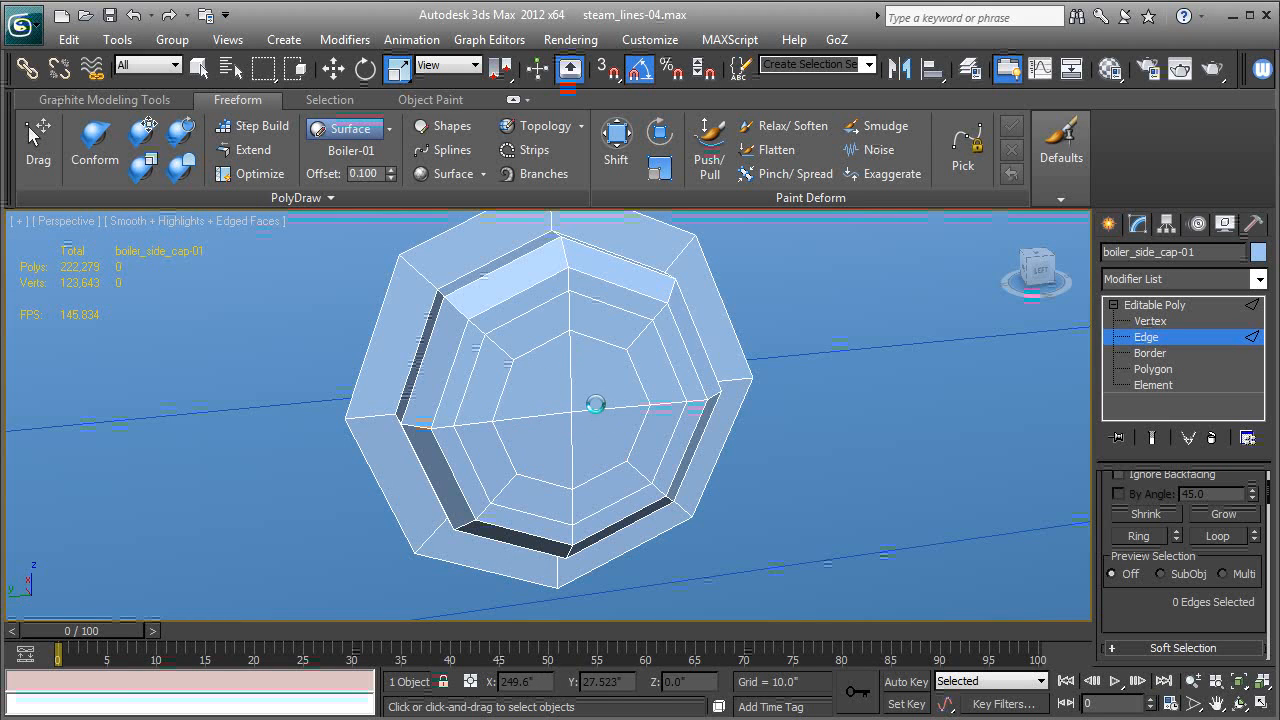
# - Extend the cap's outer border inward toward the boiler to give the flange thickness, and check it in wireframe
pyautogui.scroll(-4, 540, 422)
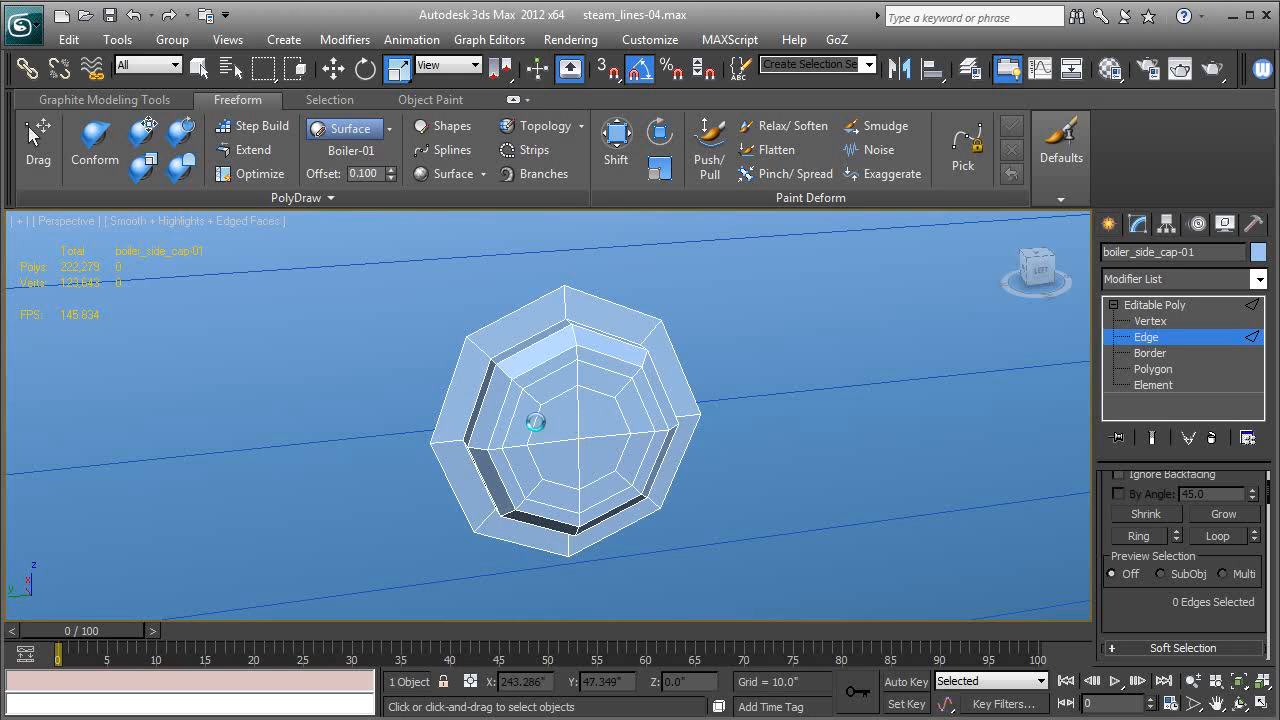
pyautogui.keyDown('alt'); pyautogui.moveTo(536, 422); pyautogui.dragTo(813, 419, button='middle'); pyautogui.keyUp('alt')
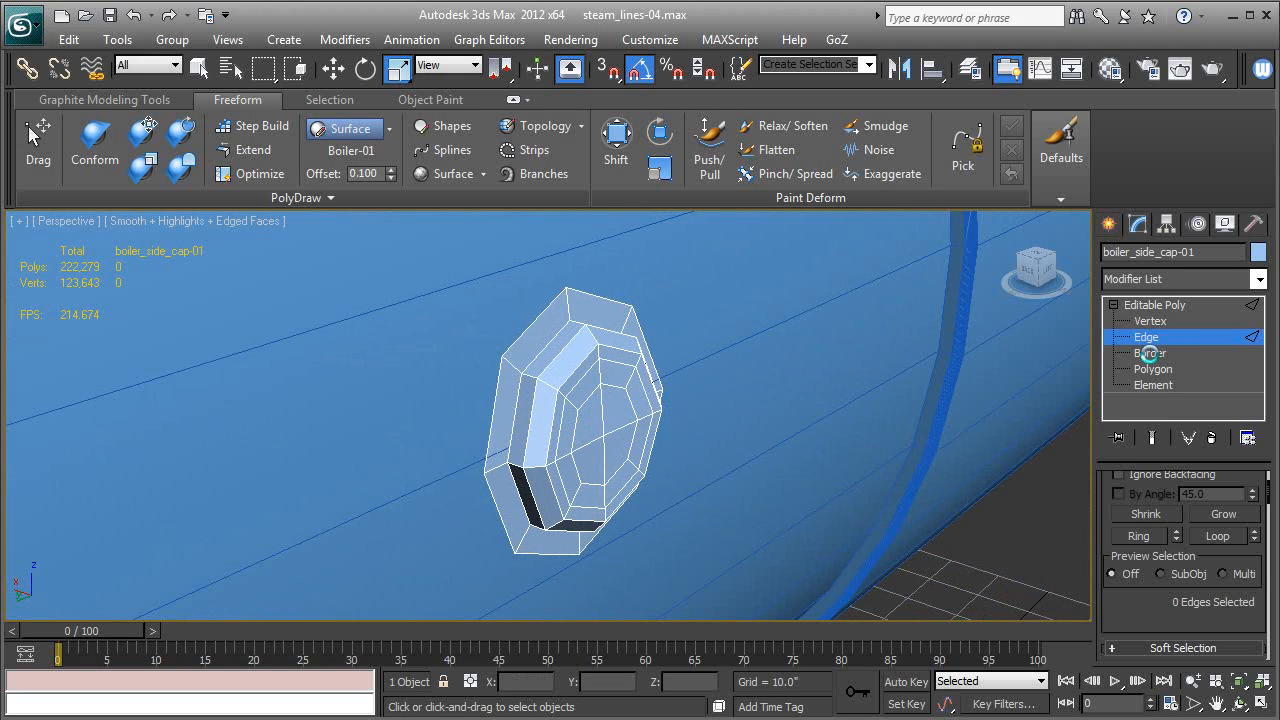
pyautogui.click(1148, 353)
pyautogui.click(508, 352)
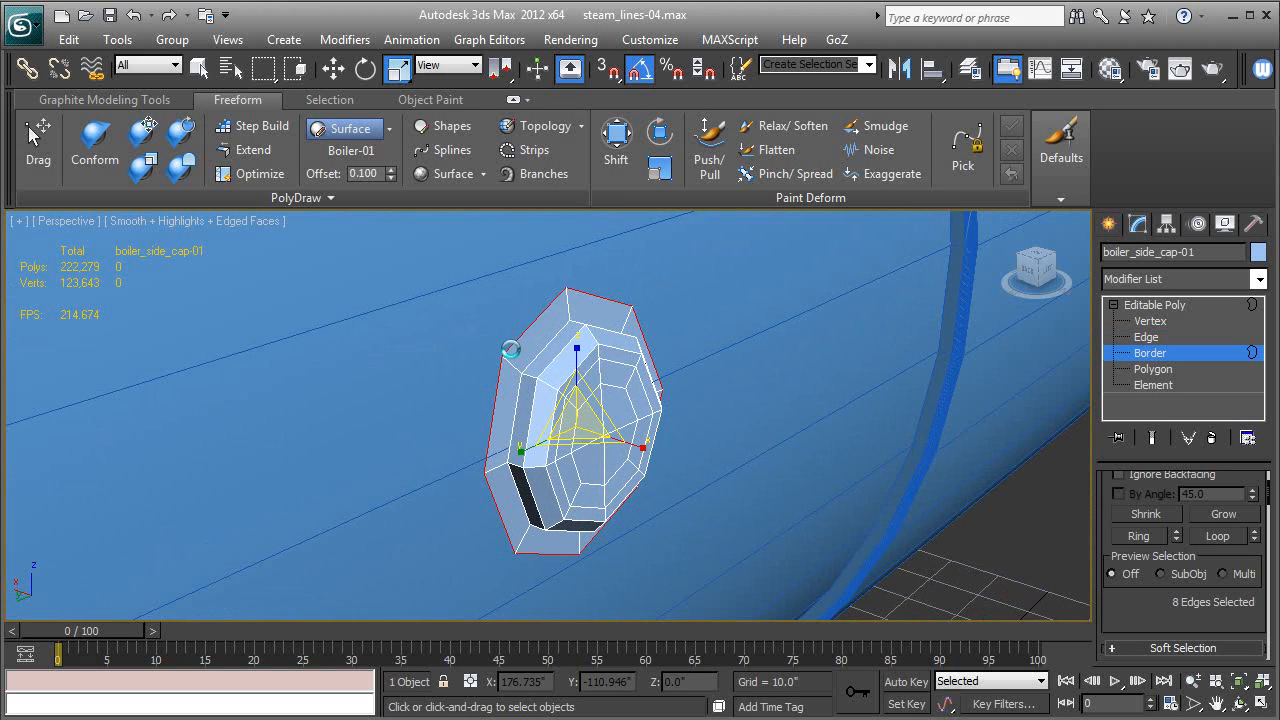
pyautogui.press('w')
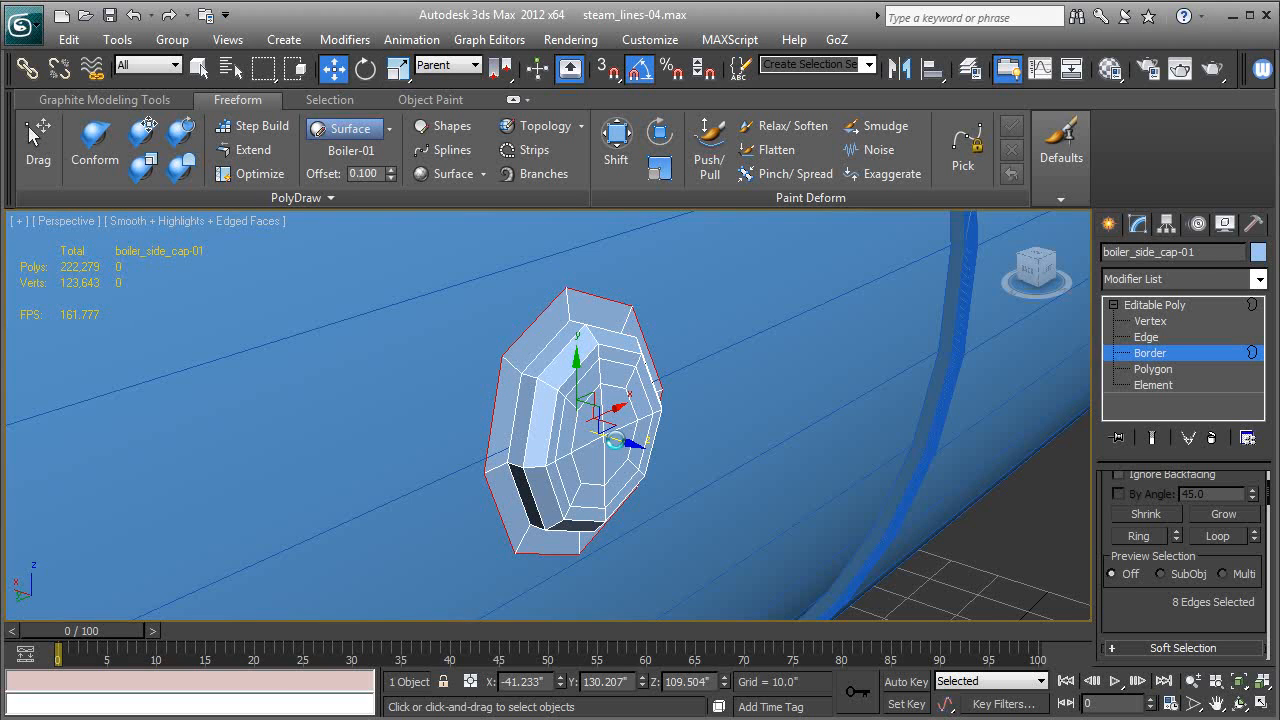
pyautogui.keyDown('shift'); pyautogui.moveTo(606, 440); pyautogui.dragTo(603, 438); pyautogui.keyUp('shift')
pyautogui.press('F3')
pyautogui.press('F3')
pyautogui.press('F3')
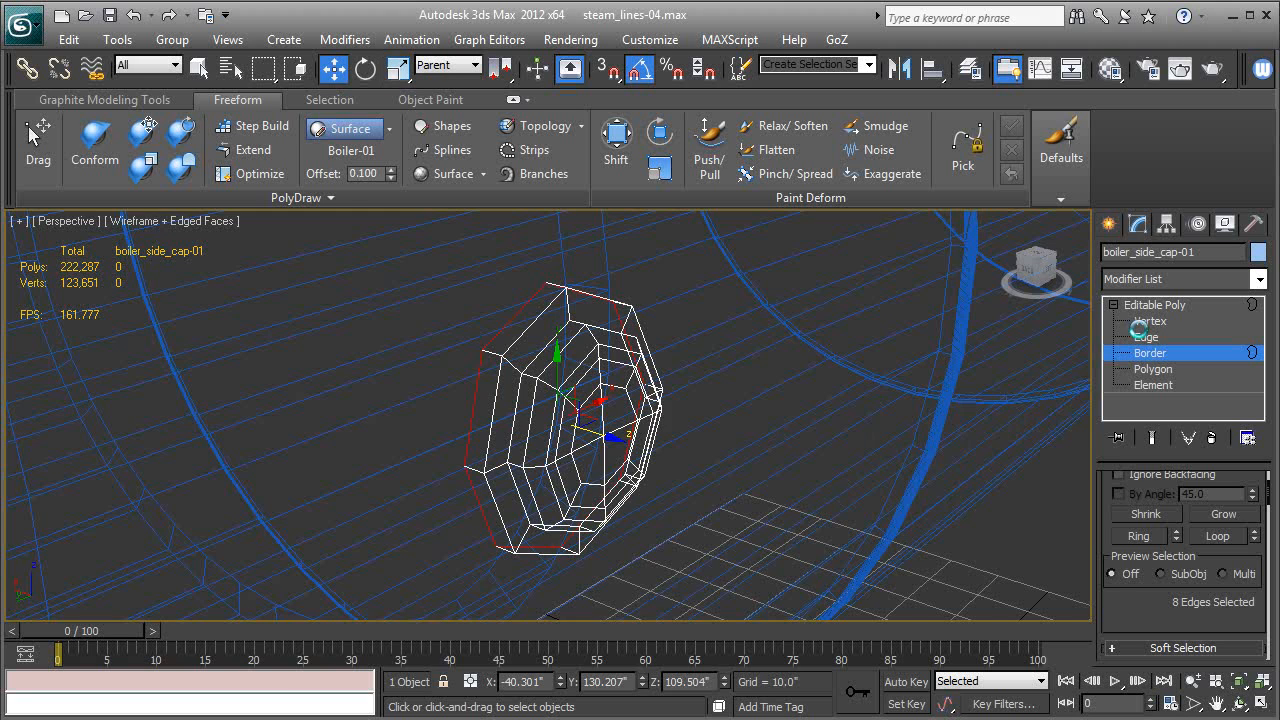
# - Leave border editing, restore the shaded display, and move the whole cap about 0.43" outward from the boiler along X
pyautogui.click(1150, 304)
pyautogui.press('F3')
pyautogui.press('F3')
pyautogui.press('F3')
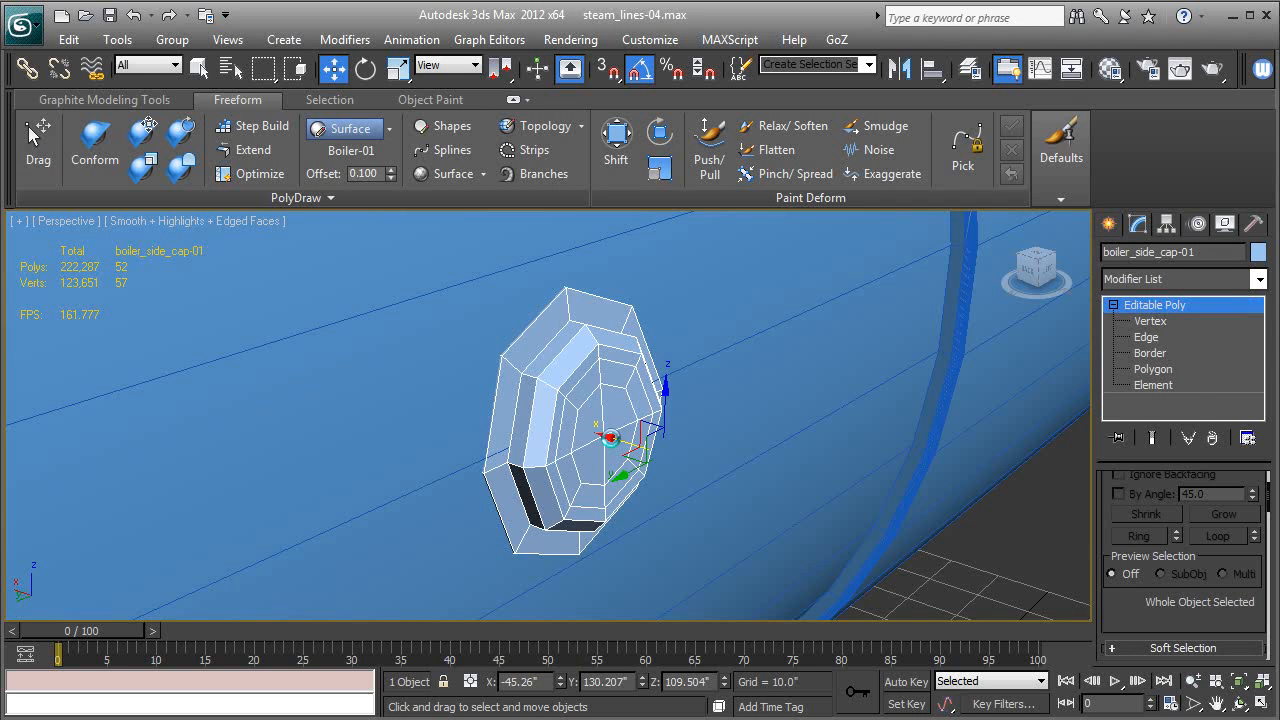
pyautogui.moveTo(610, 437); pyautogui.dragTo(620, 438)
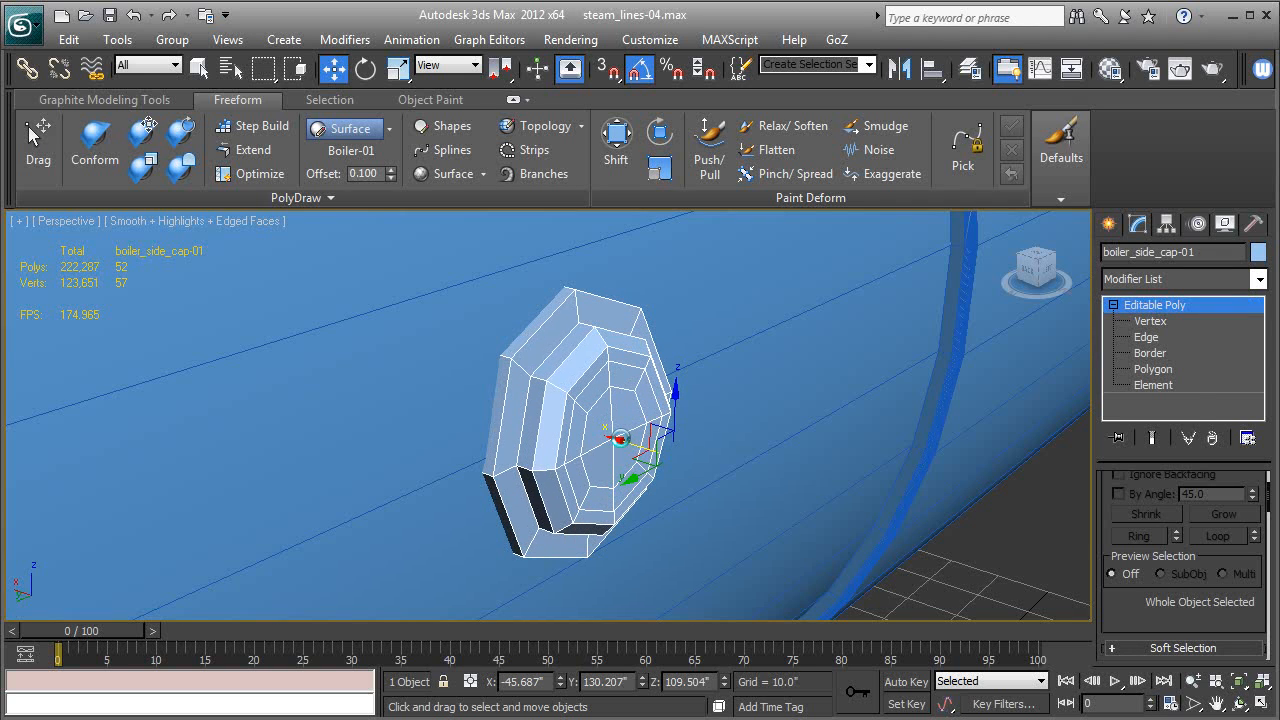
pyautogui.keyDown('alt'); pyautogui.moveTo(620, 438); pyautogui.dragTo(1091, 346, button='middle'); pyautogui.keyUp('alt')
# - Connect the ring of radial edges on the flange's front face with 2 segments and a pinch of 37
pyautogui.click(1147, 337)
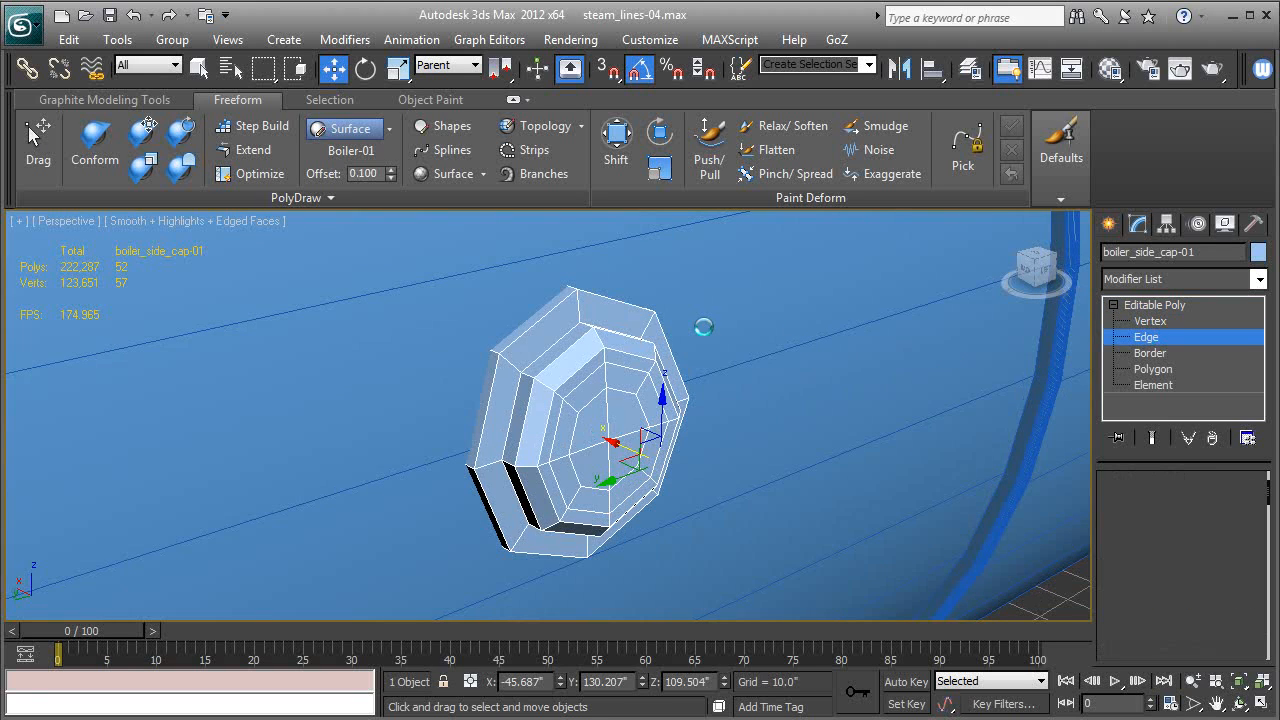
pyautogui.click(575, 308)
pyautogui.hotkey('alt', 'r')
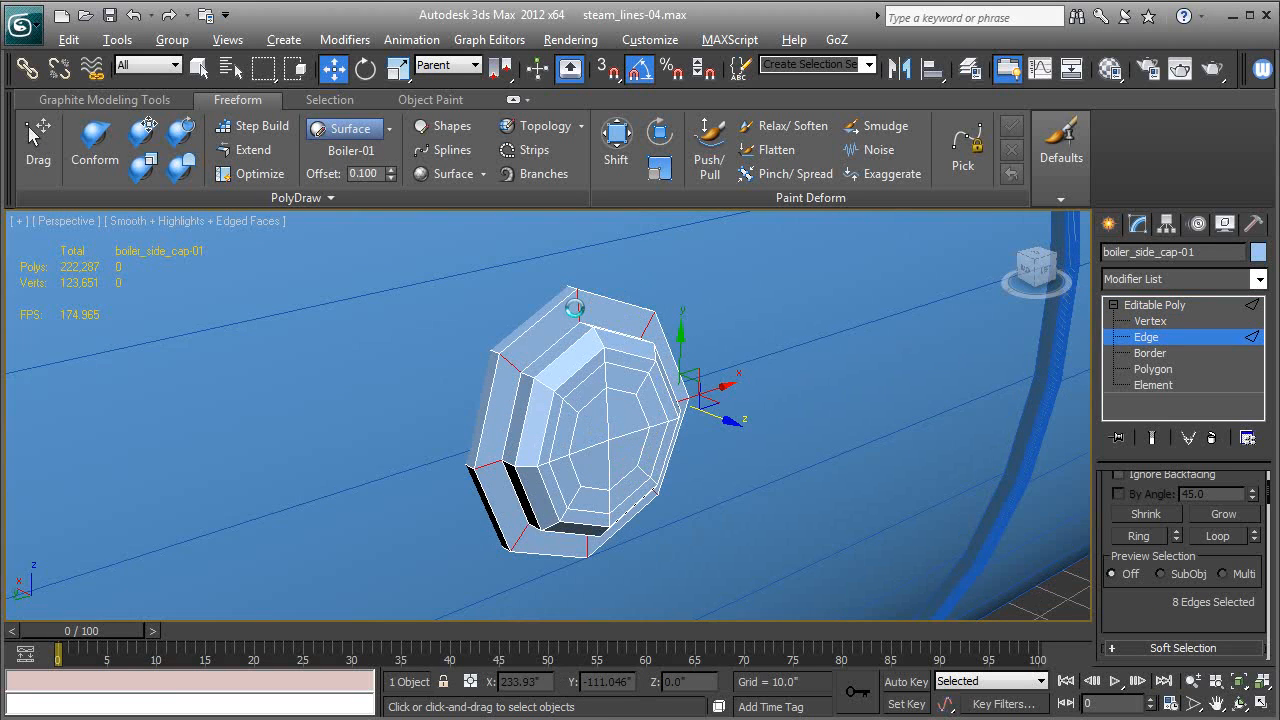
pyautogui.scroll(-5, 1123, 619)
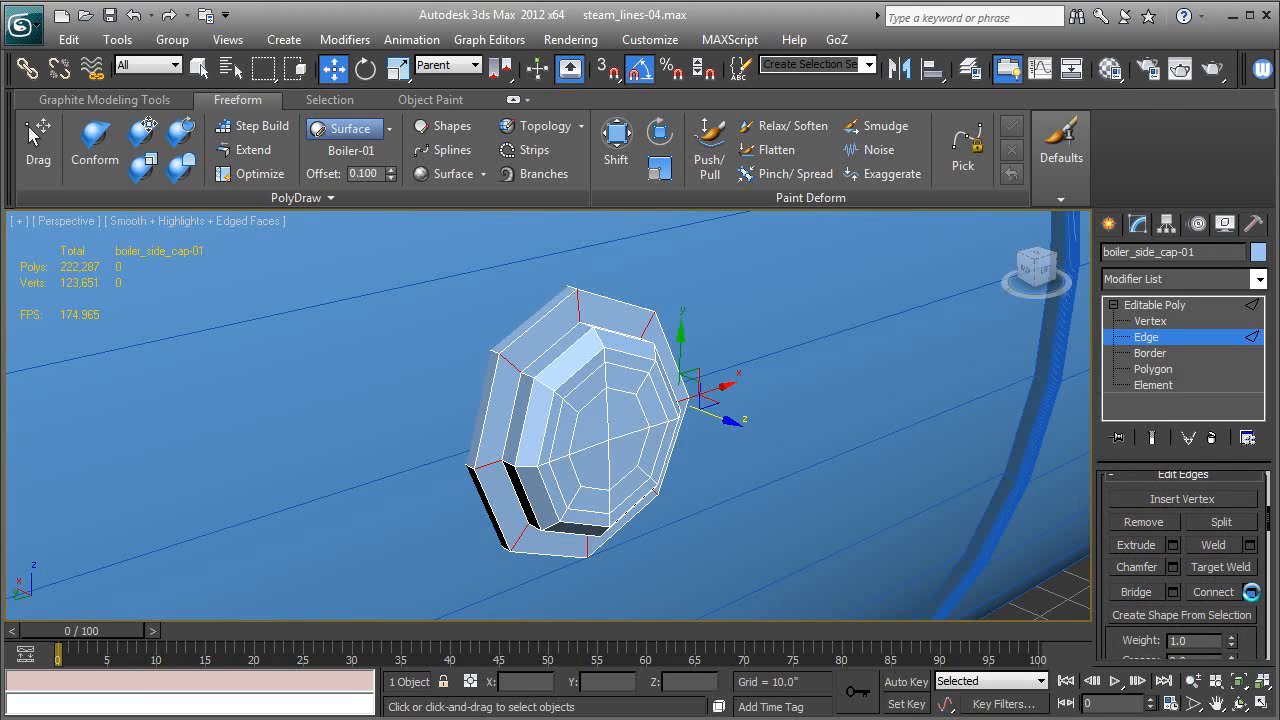
pyautogui.click(1253, 592)
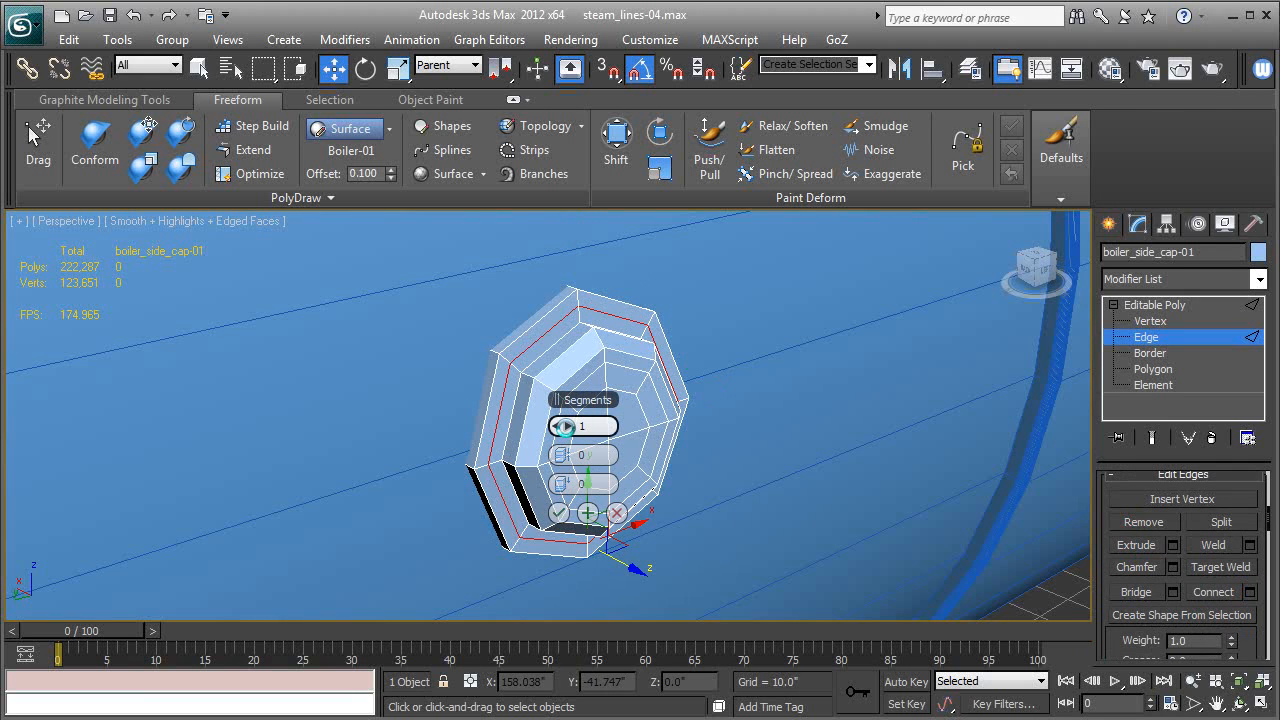
pyautogui.moveTo(565, 426); pyautogui.dragTo(712, 467)
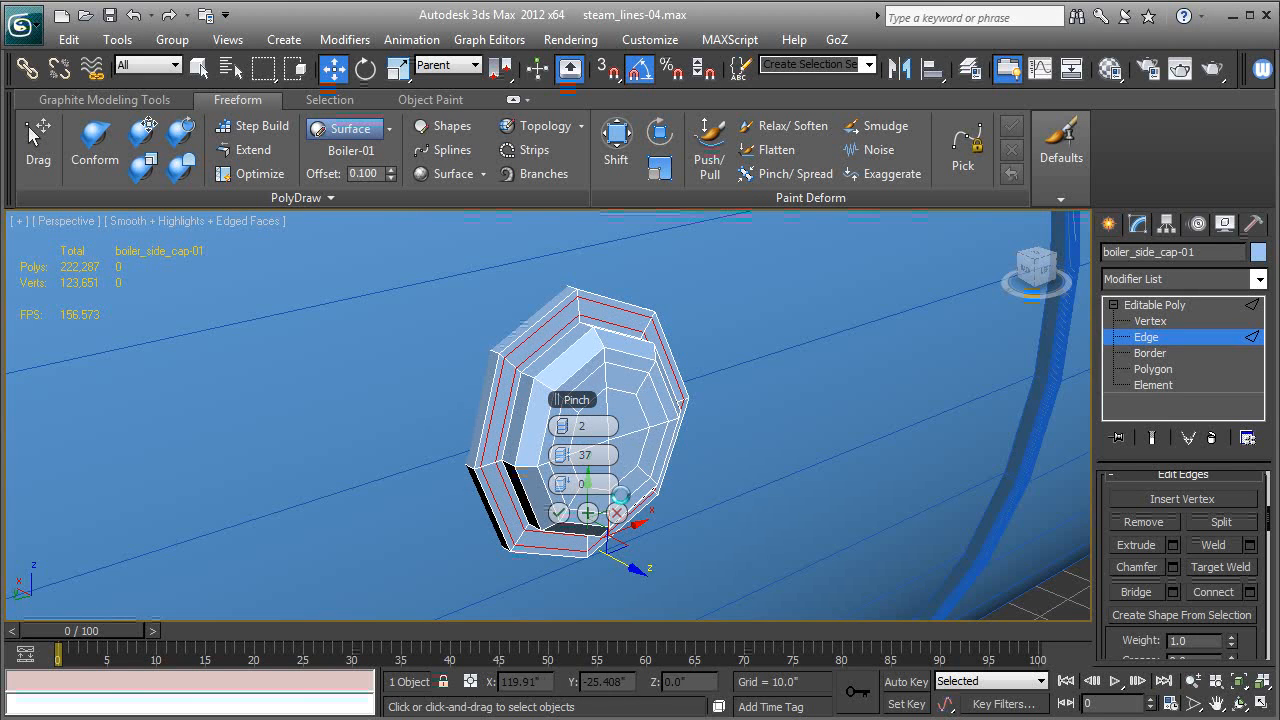
pyautogui.click(558, 512)
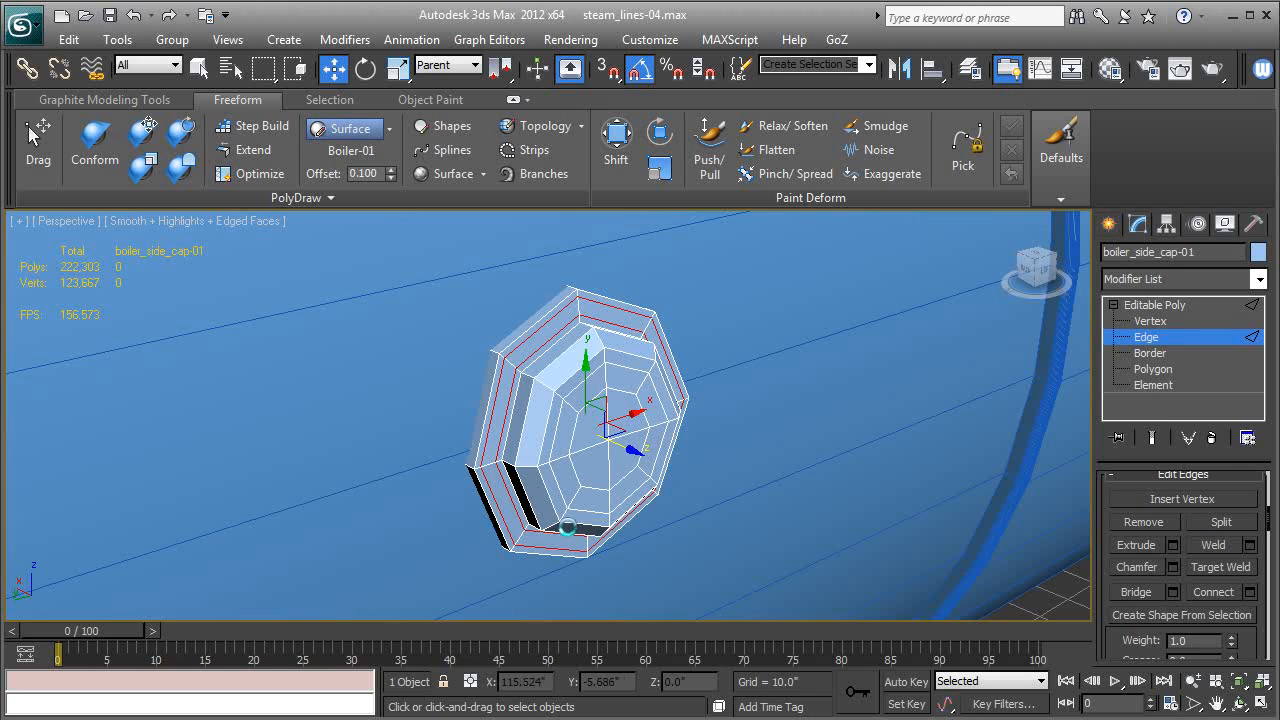
# - Apply a TurboSmooth modifier with 2 iterations to the cap and inspect the smoothed result with and without edged faces
pyautogui.click(1150, 304)
pyautogui.press('F4')
pyautogui.click(1153, 279)
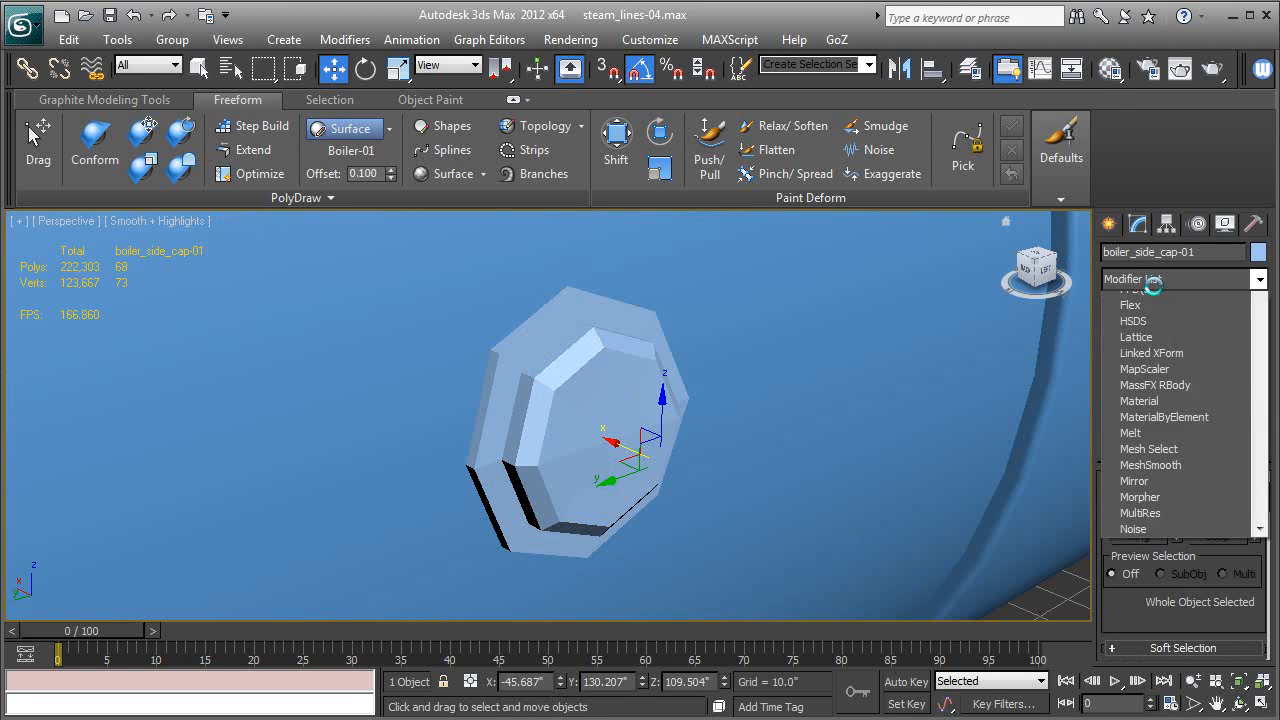
pyautogui.press('t')
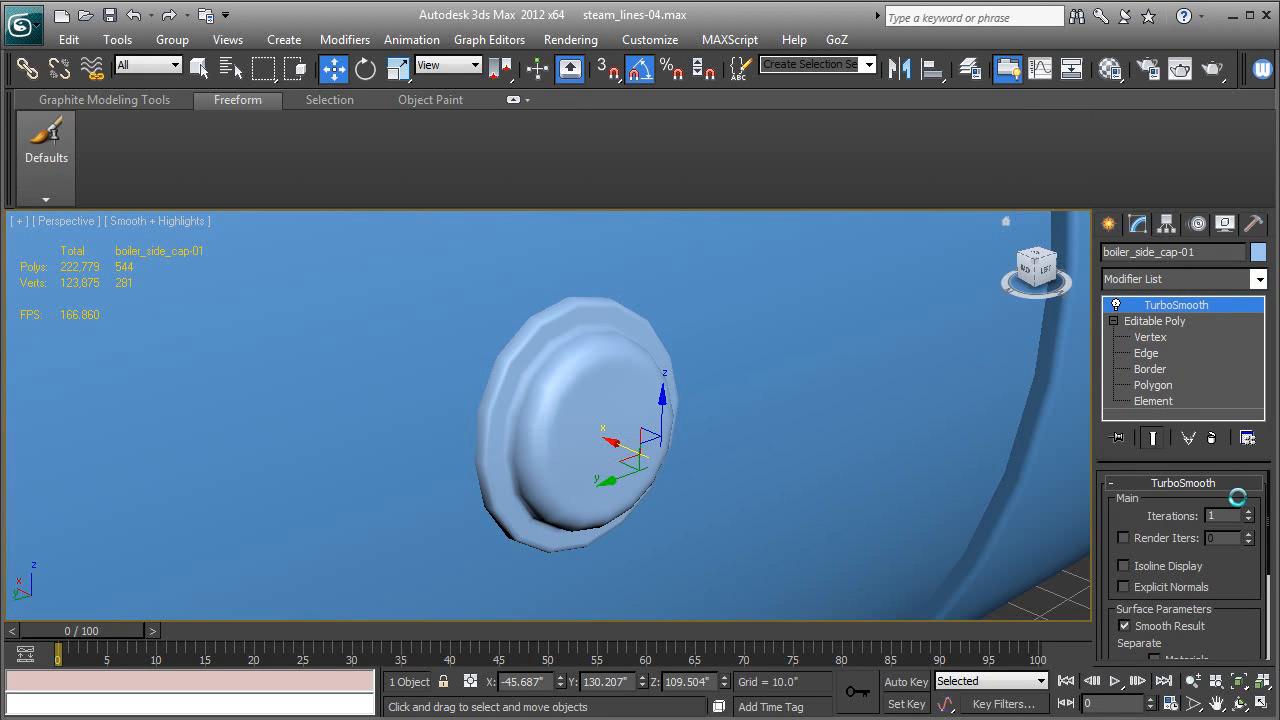
pyautogui.click(1248, 510)
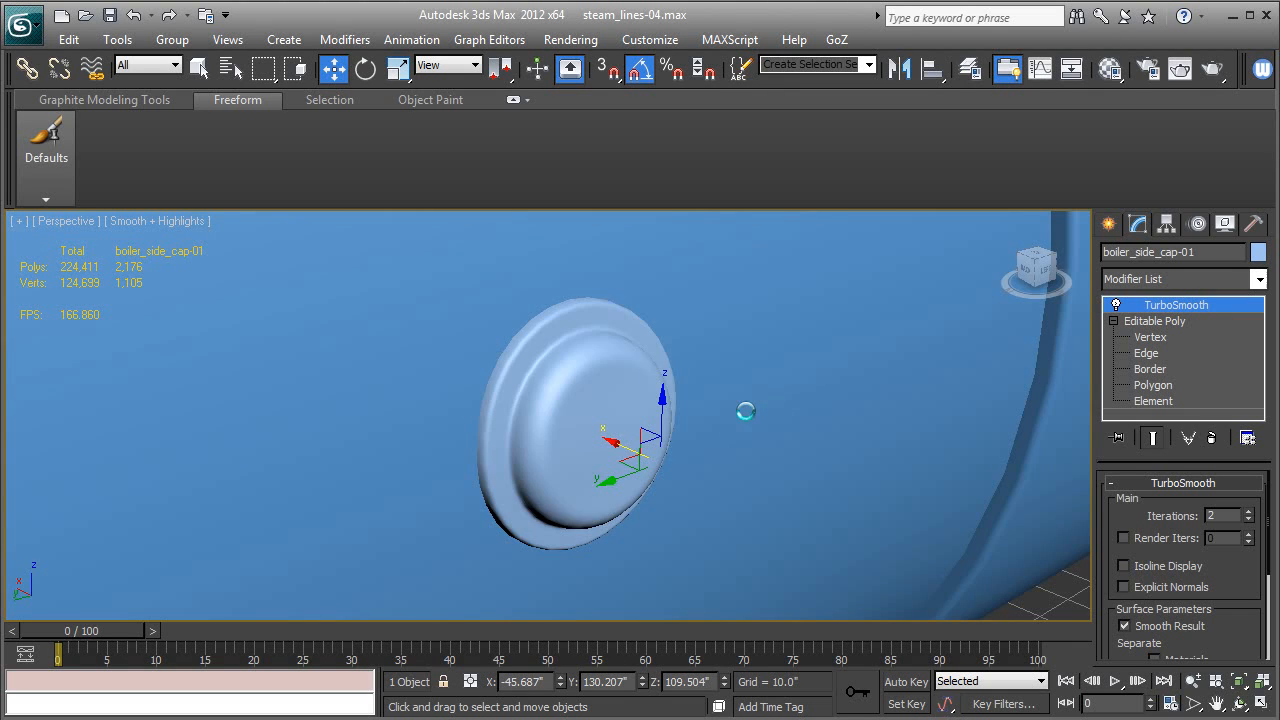
pyautogui.press('F4')
pyautogui.scroll(3, 723, 423)
pyautogui.press('F4')
pyautogui.press('F4')
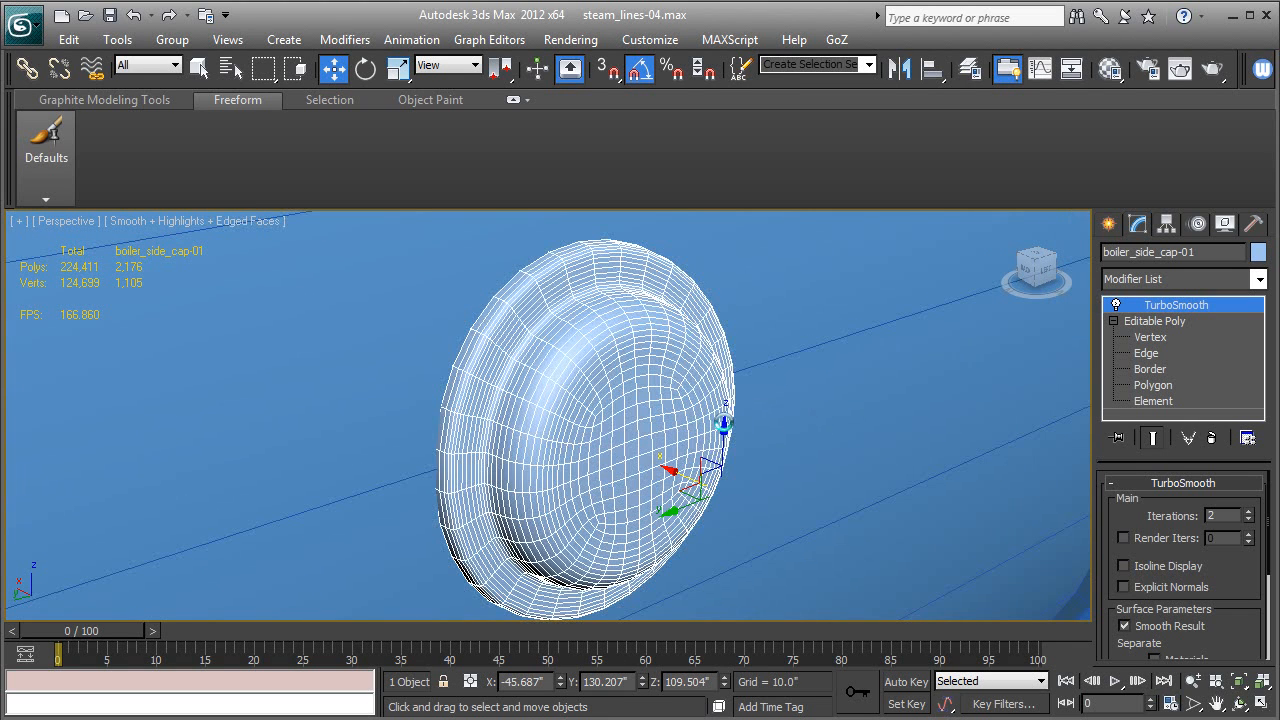
# - Connect the edge ring across the raised dome's beveled shoulder with 2 segments and a pinch of 37, and check the TurboSmooth result without edged faces
pyautogui.click(1147, 353)
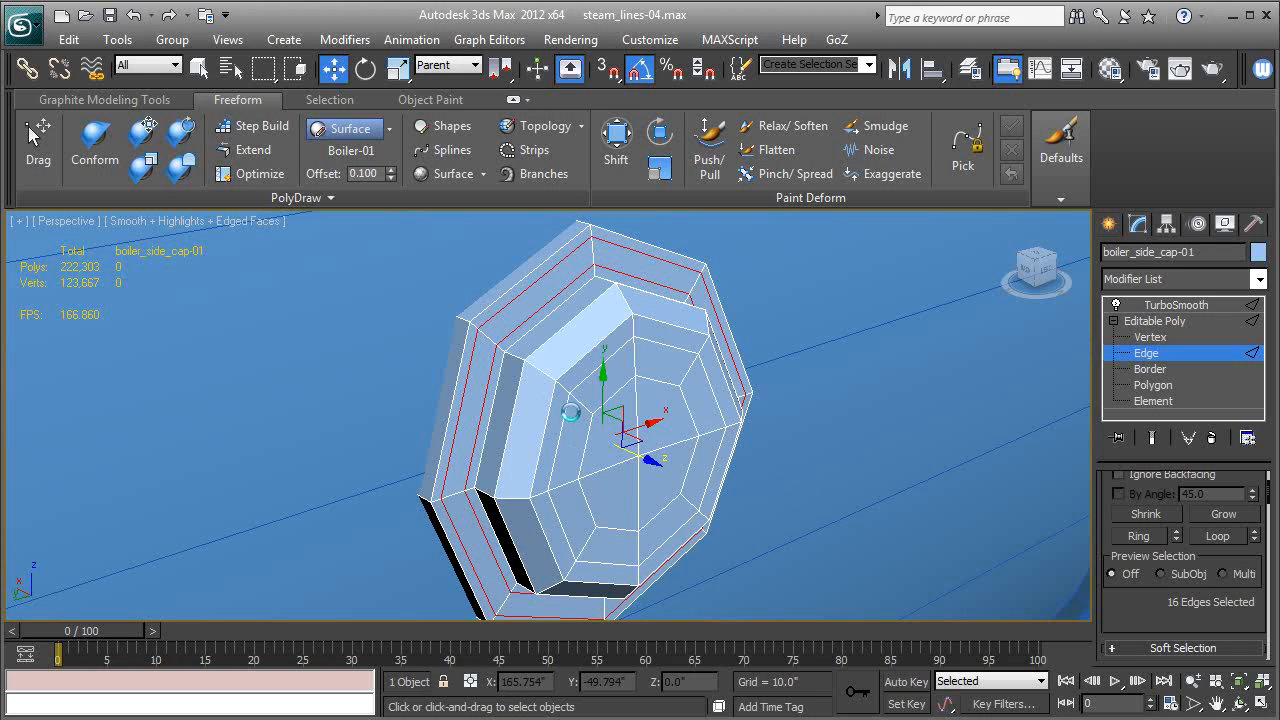
pyautogui.click(546, 374)
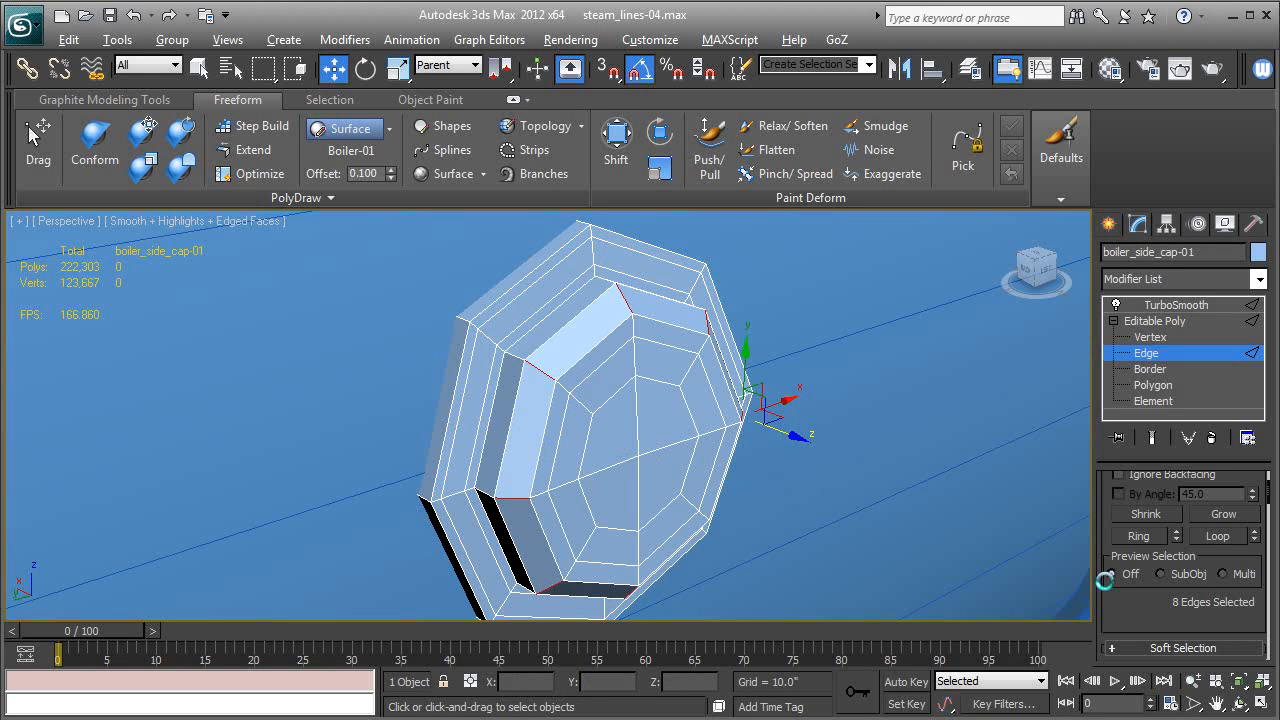
pyautogui.scroll(-5, 1131, 610)
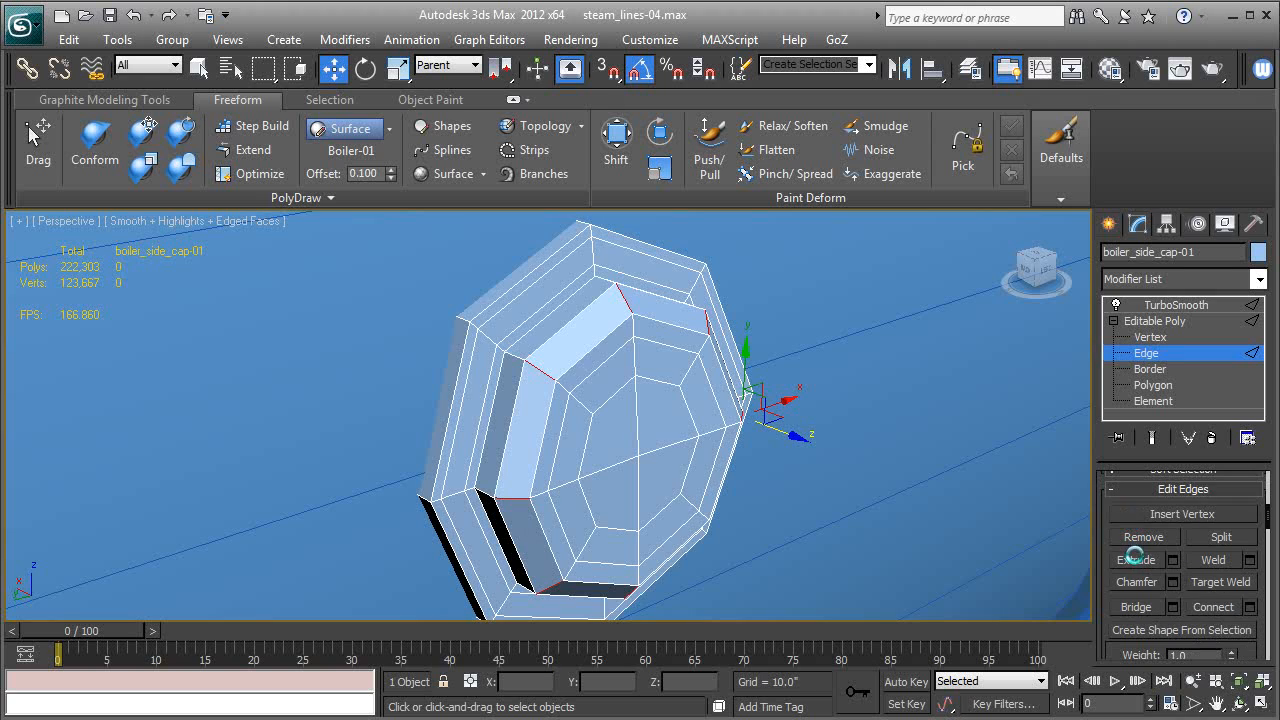
pyautogui.click(1244, 607)
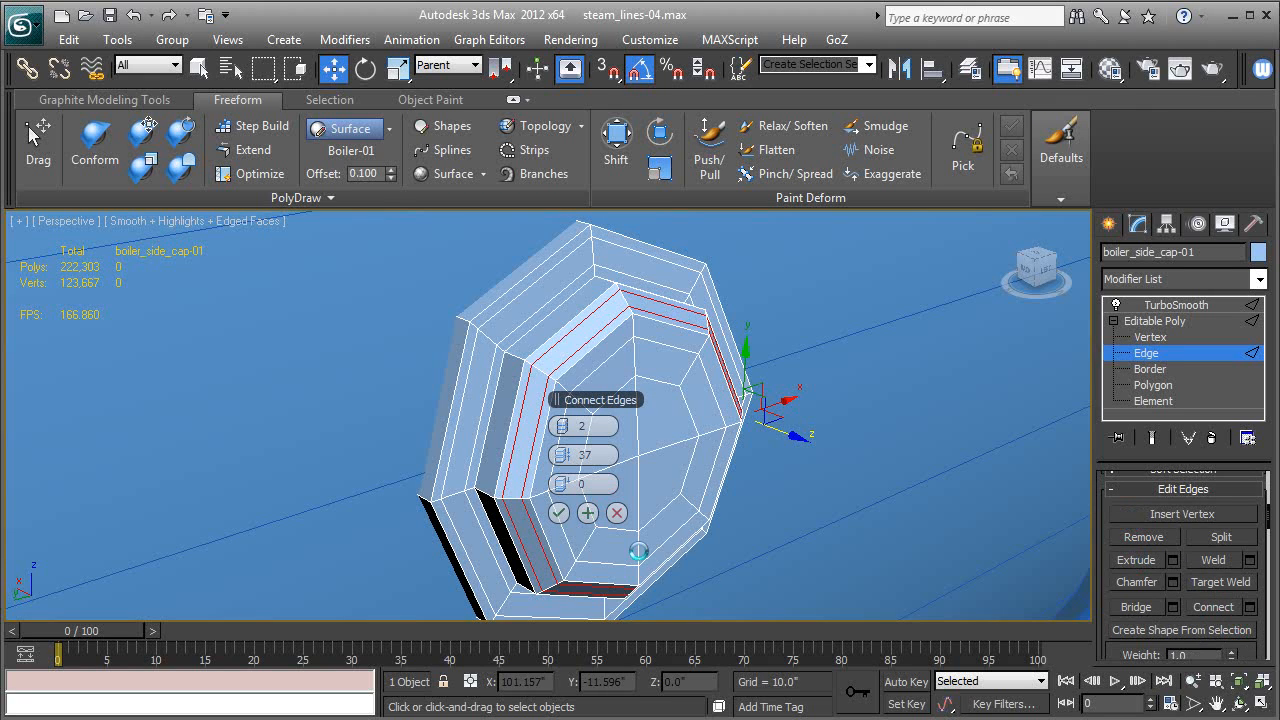
pyautogui.click(579, 504)
pyautogui.click(1157, 306)
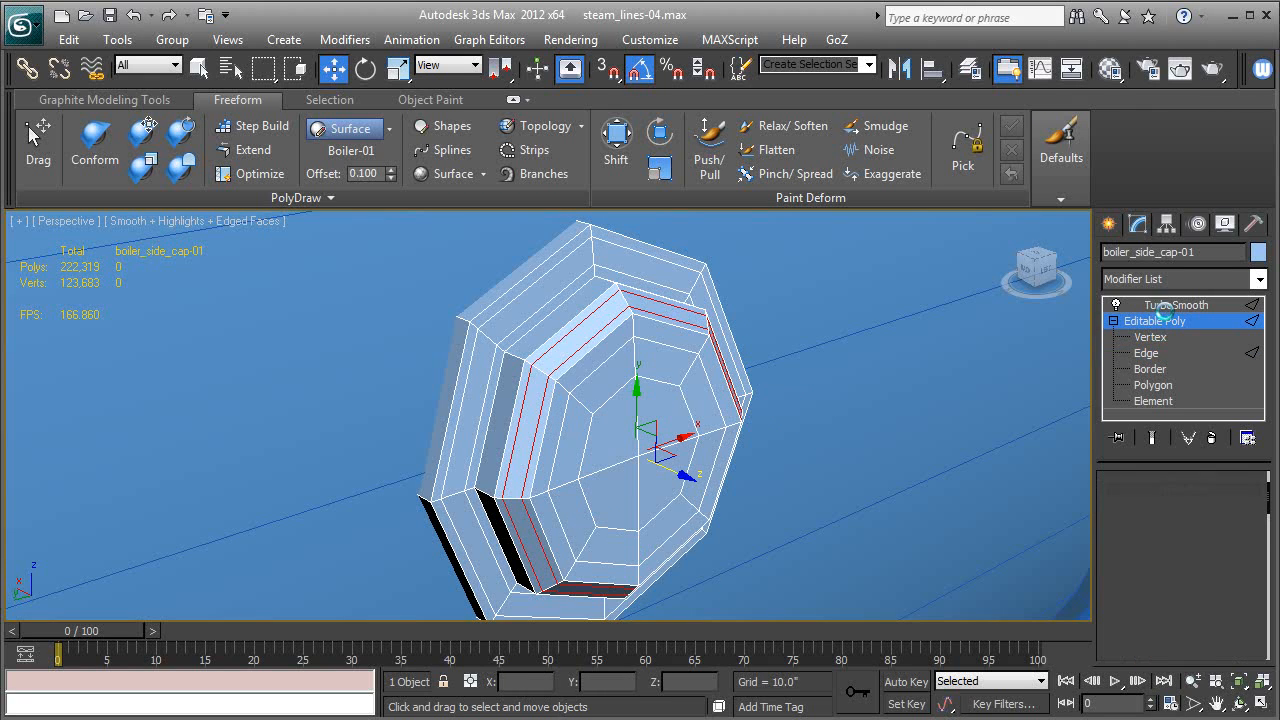
pyautogui.press('F4')
pyautogui.keyDown('alt'); pyautogui.moveTo(737, 517); pyautogui.dragTo(653, 475, button='middle'); pyautogui.keyUp('alt')
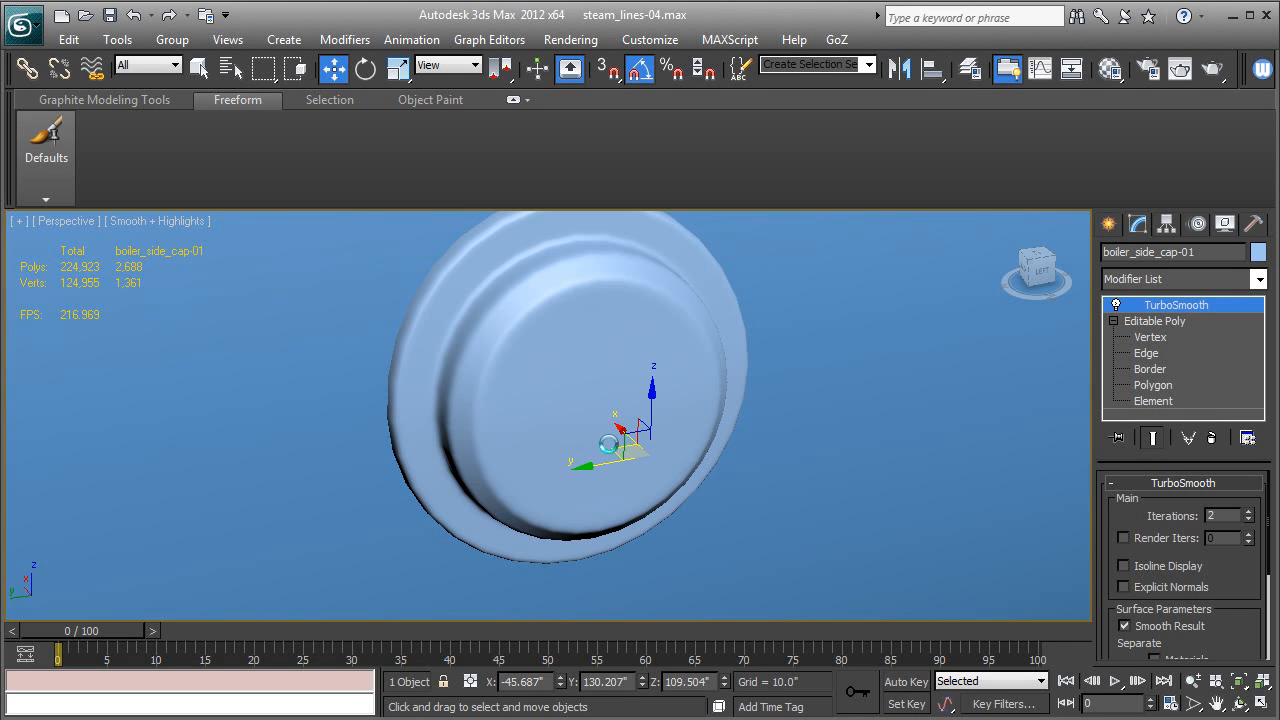
pyautogui.scroll(-4, 609, 444)
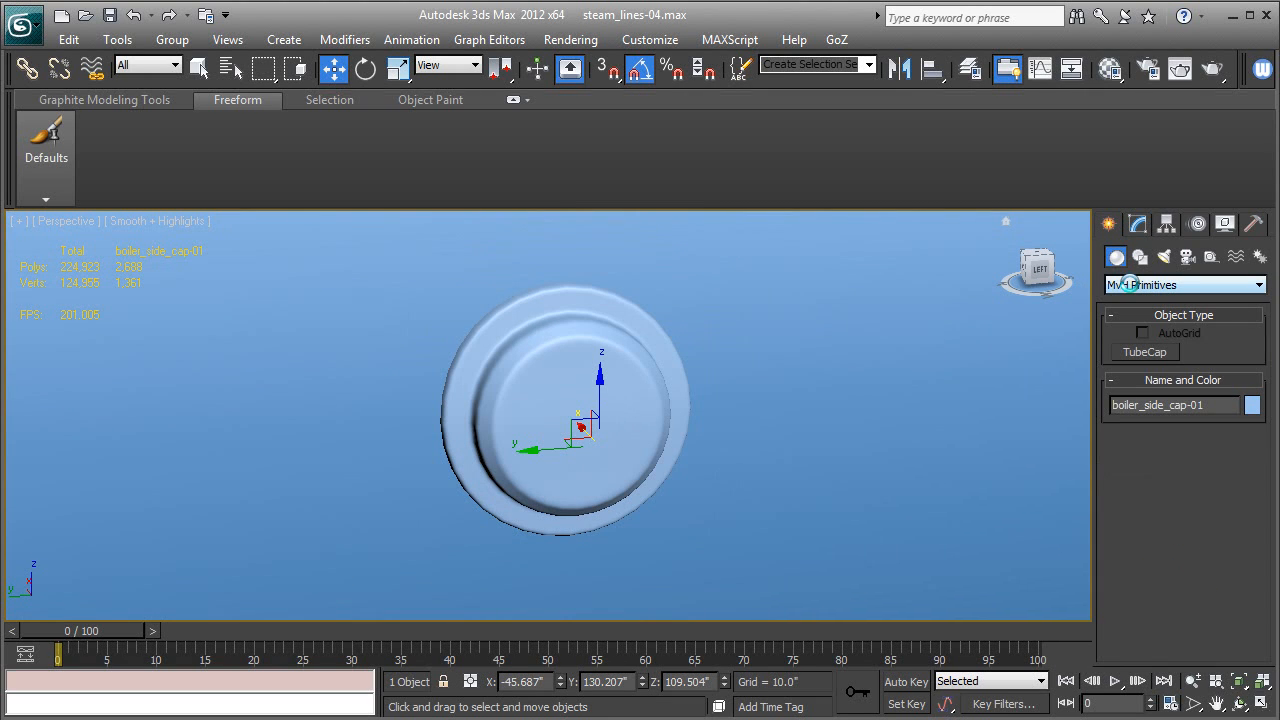
# - Create a Standard Primitives box with AutoGrid on the cap's front face, about 2.87" long, 2.96" wide and 0.97" high
pyautogui.click(1129, 284)
pyautogui.click(1140, 299)
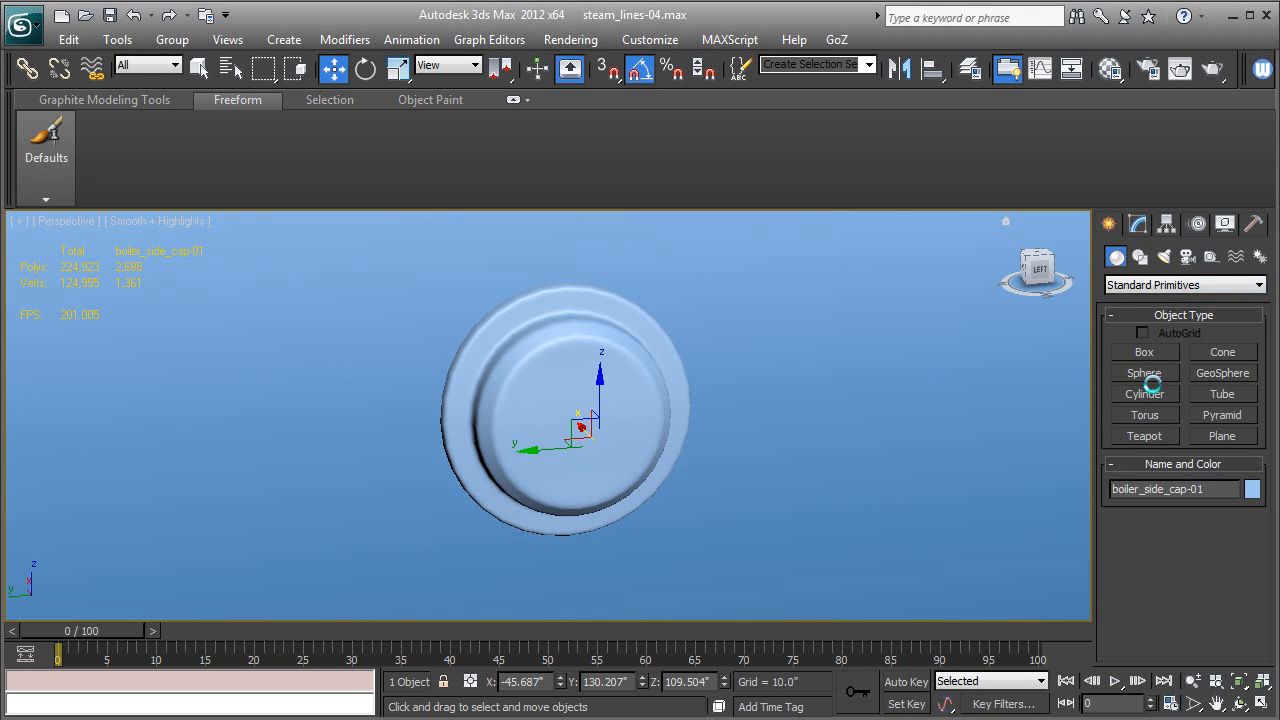
pyautogui.click(1145, 354)
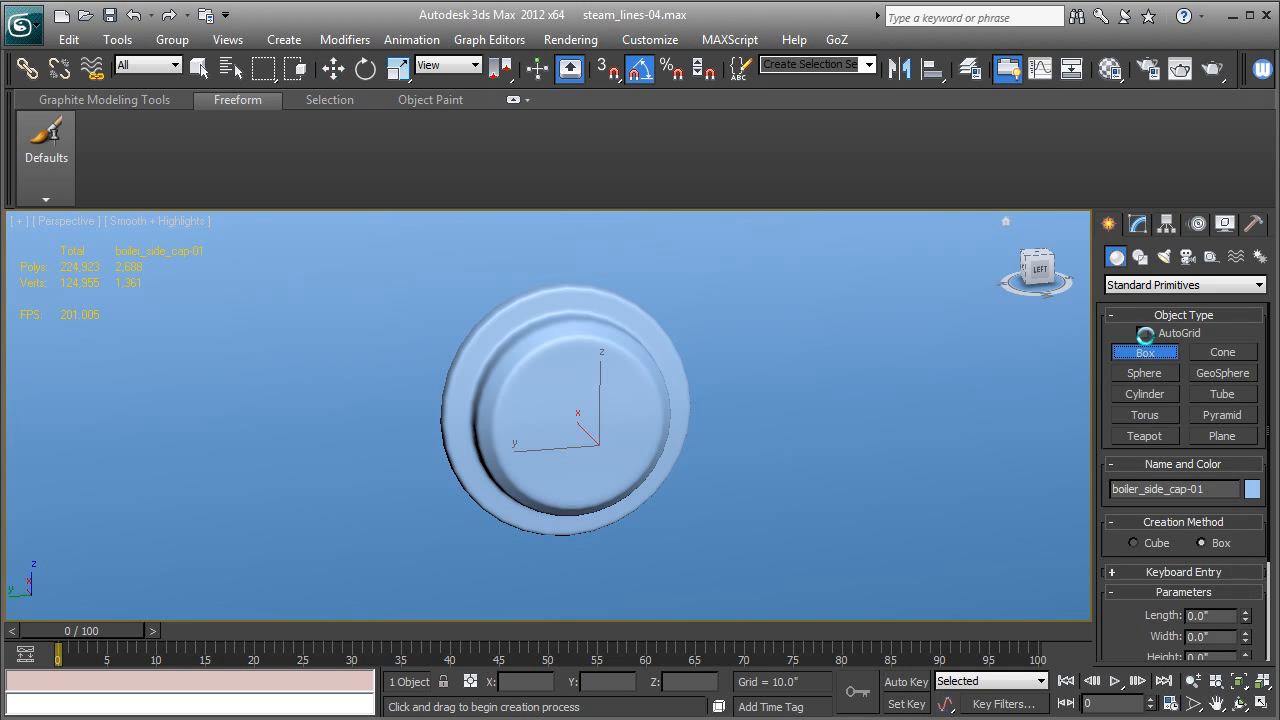
pyautogui.click(1141, 332)
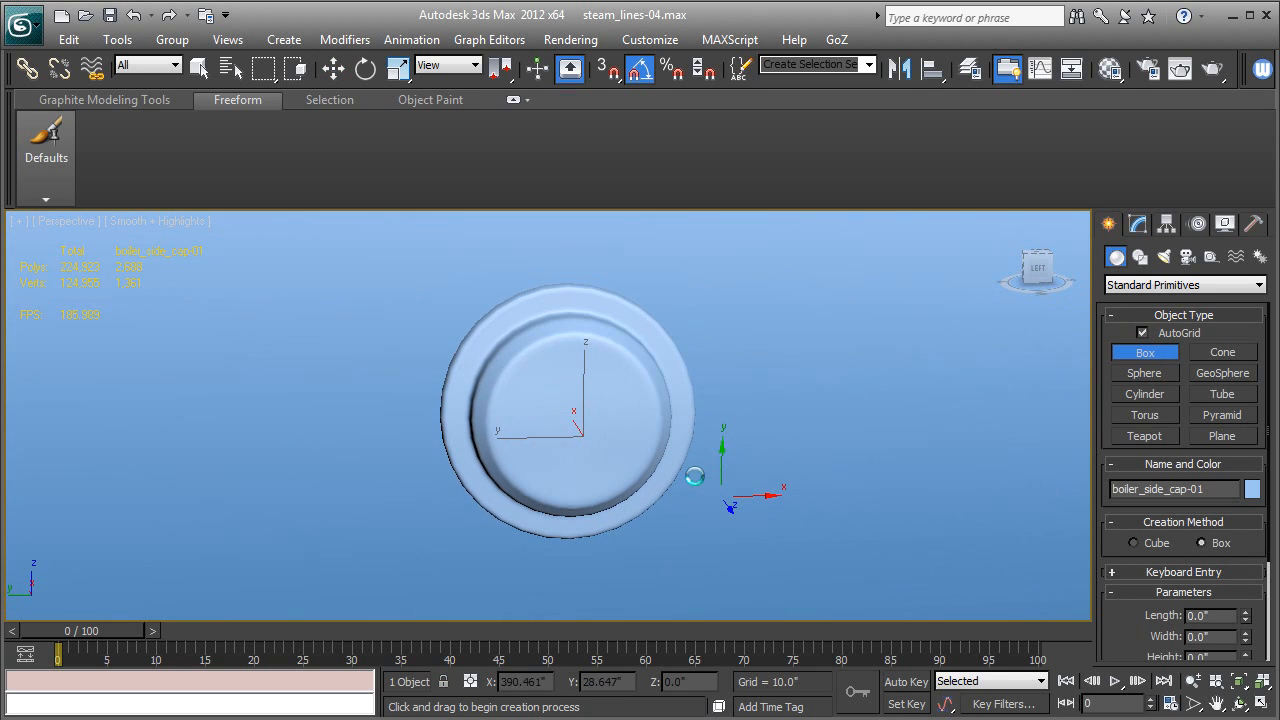
pyautogui.keyDown('alt'); pyautogui.moveTo(684, 467); pyautogui.dragTo(655, 430, button='middle'); pyautogui.keyUp('alt')
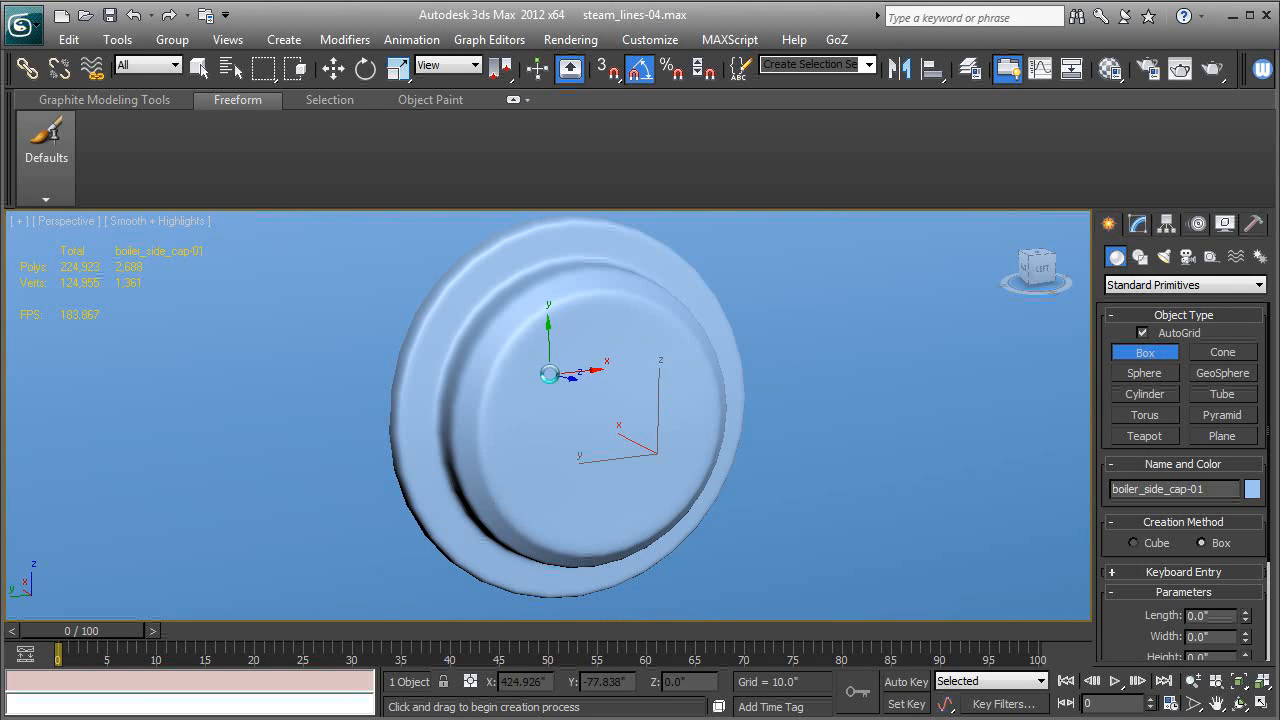
pyautogui.moveTo(556, 384); pyautogui.dragTo(662, 478)
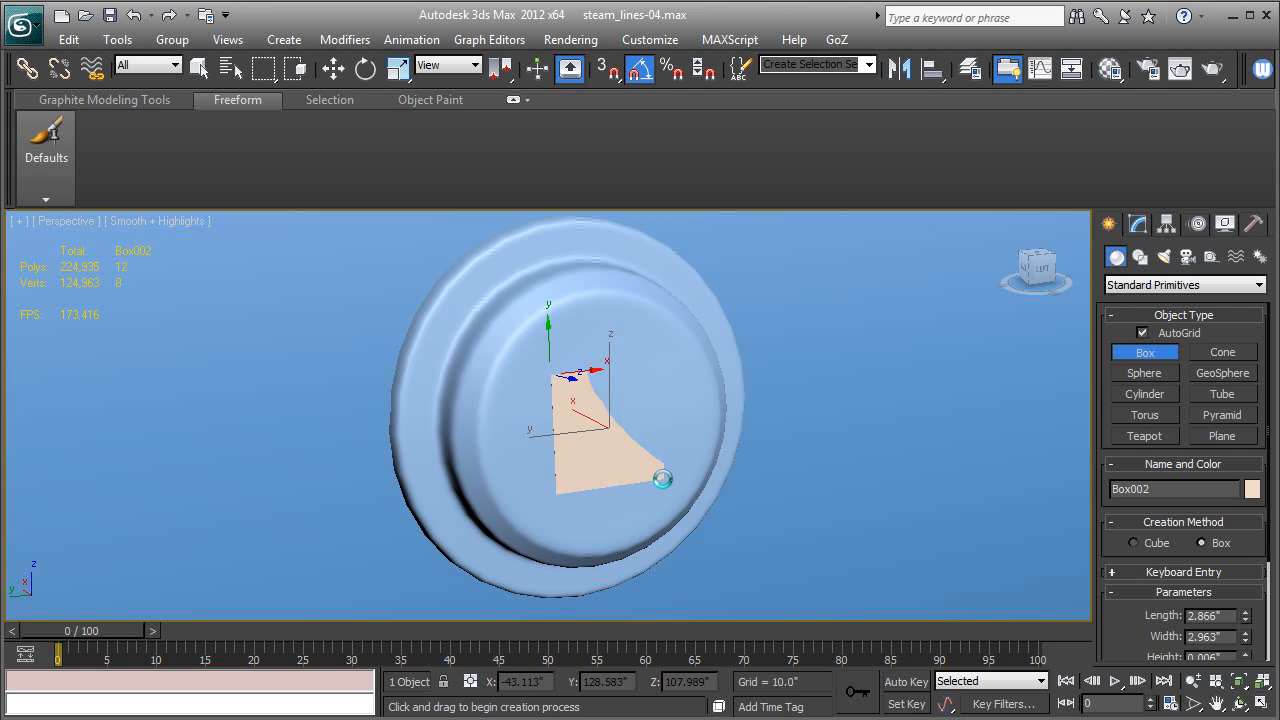
pyautogui.click(703, 488)
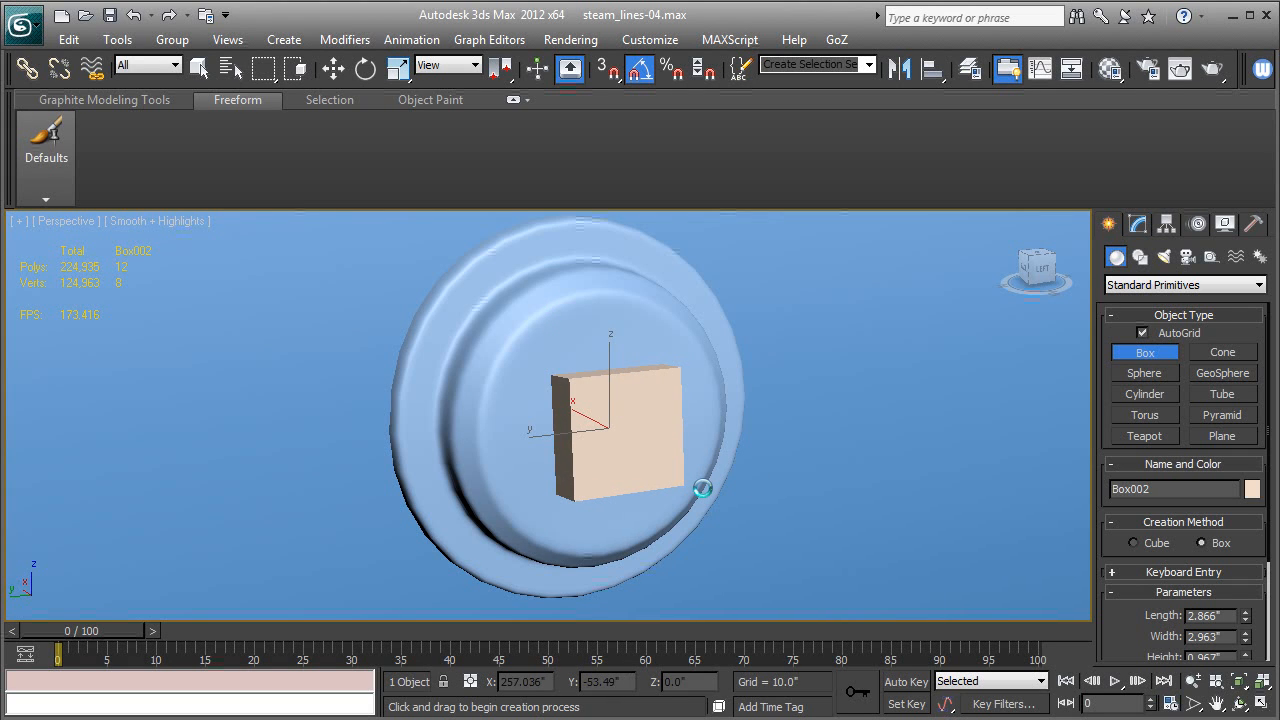
# - Rotate the box with angle snap off to align it with the cap's face, about -1.5° around local Y and 1.8° around local X
pyautogui.click(334, 68)
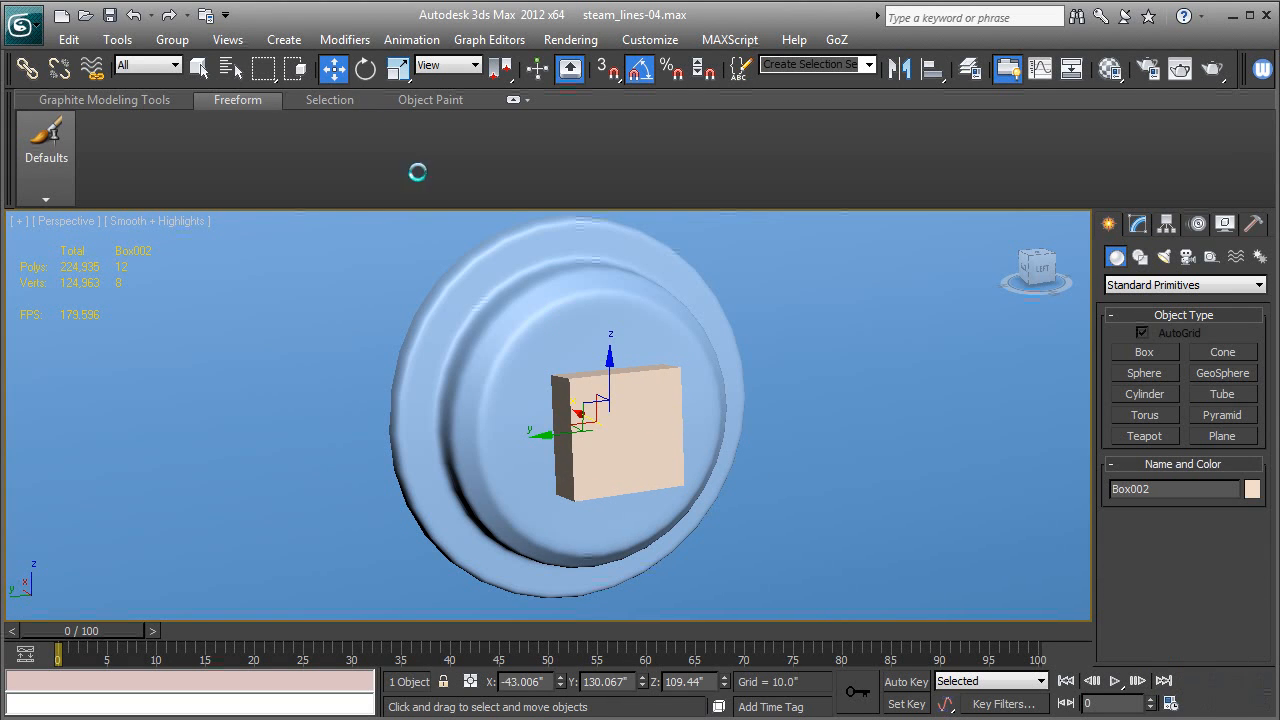
pyautogui.press('z')
pyautogui.press('F4')
pyautogui.keyDown('alt'); pyautogui.moveTo(567, 427); pyautogui.dragTo(526, 560, button='middle'); pyautogui.keyUp('alt')
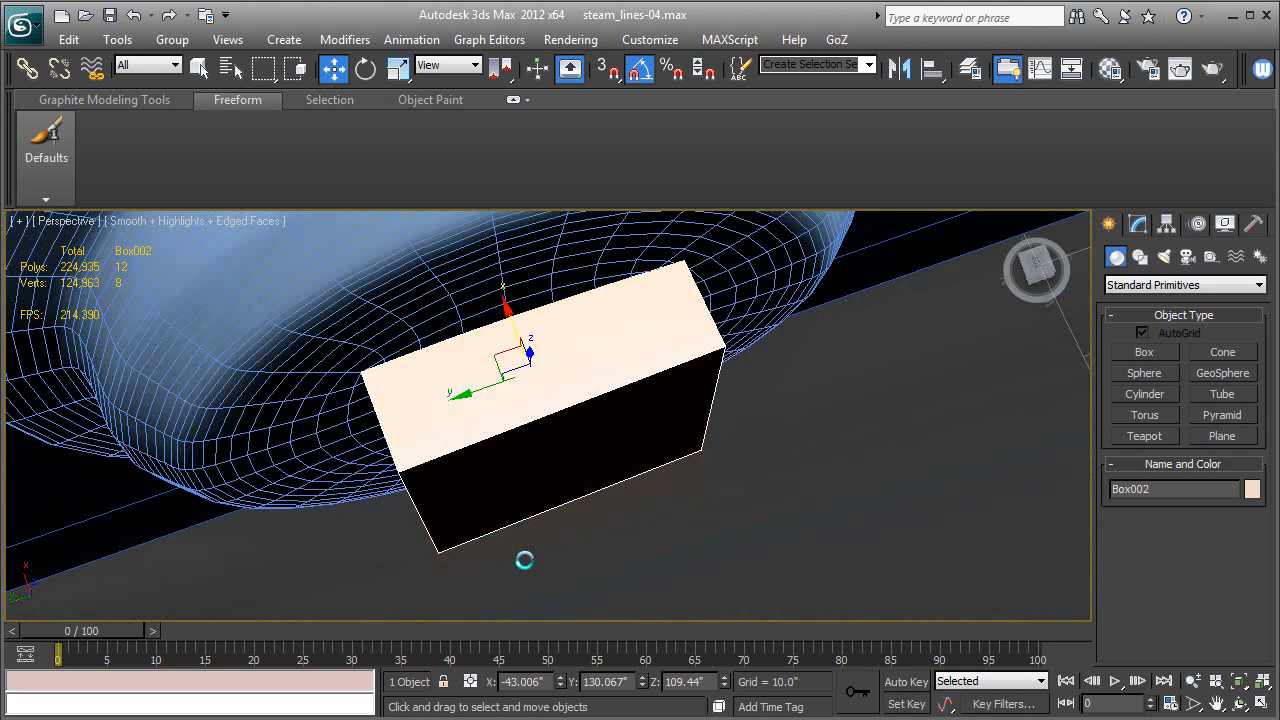
pyautogui.press('e')
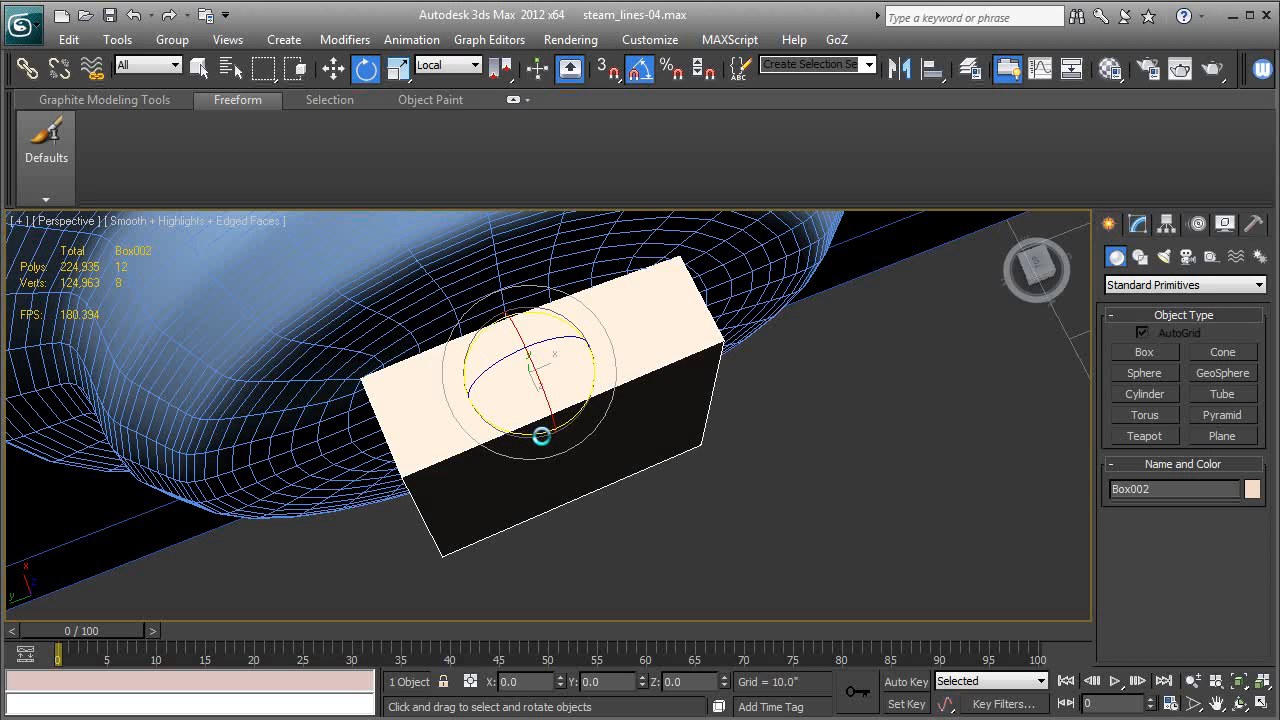
pyautogui.click(540, 436)
pyautogui.click(522, 434)
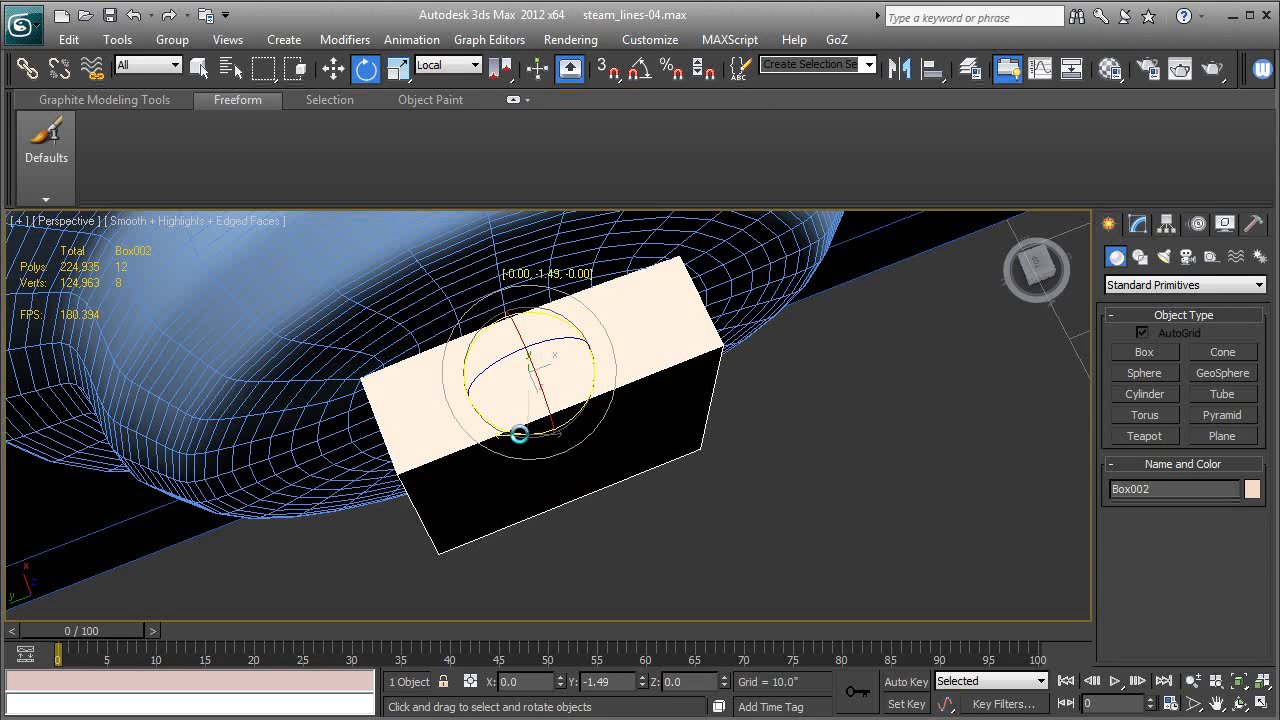
pyautogui.keyDown('alt'); pyautogui.moveTo(517, 431); pyautogui.dragTo(578, 356, button='middle'); pyautogui.keyUp('alt')
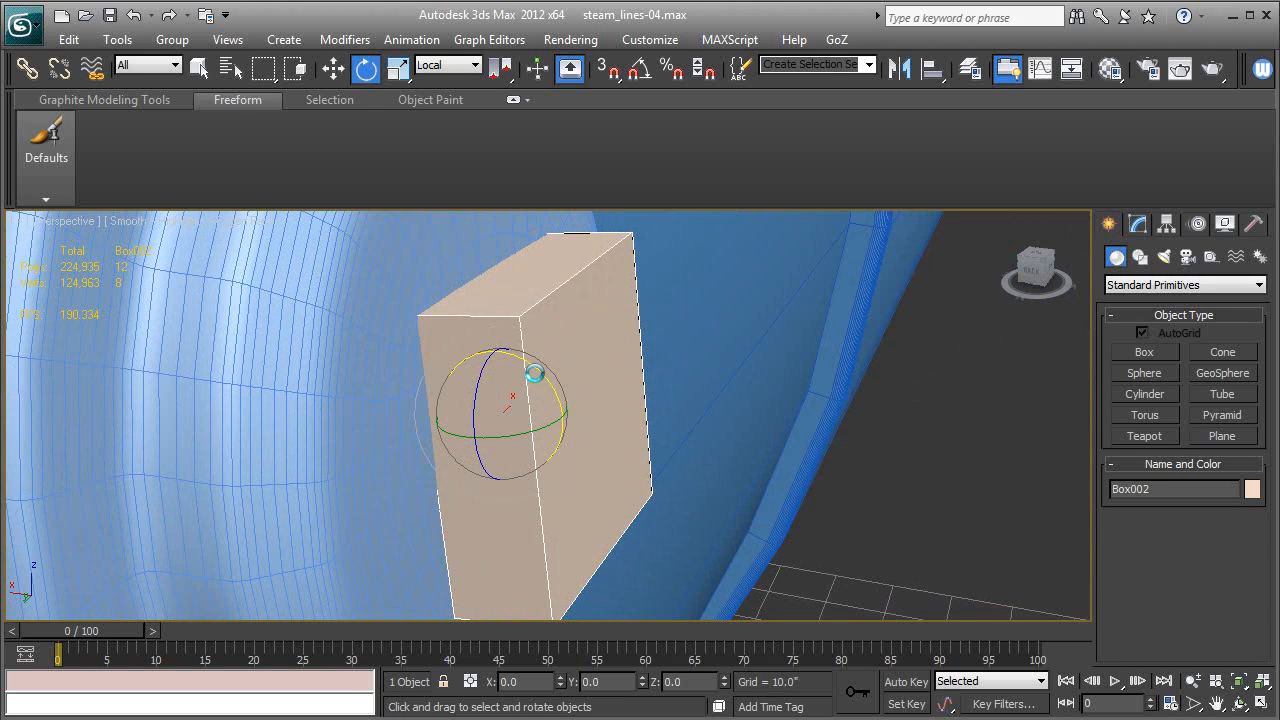
pyautogui.moveTo(538, 372); pyautogui.dragTo(540, 374)
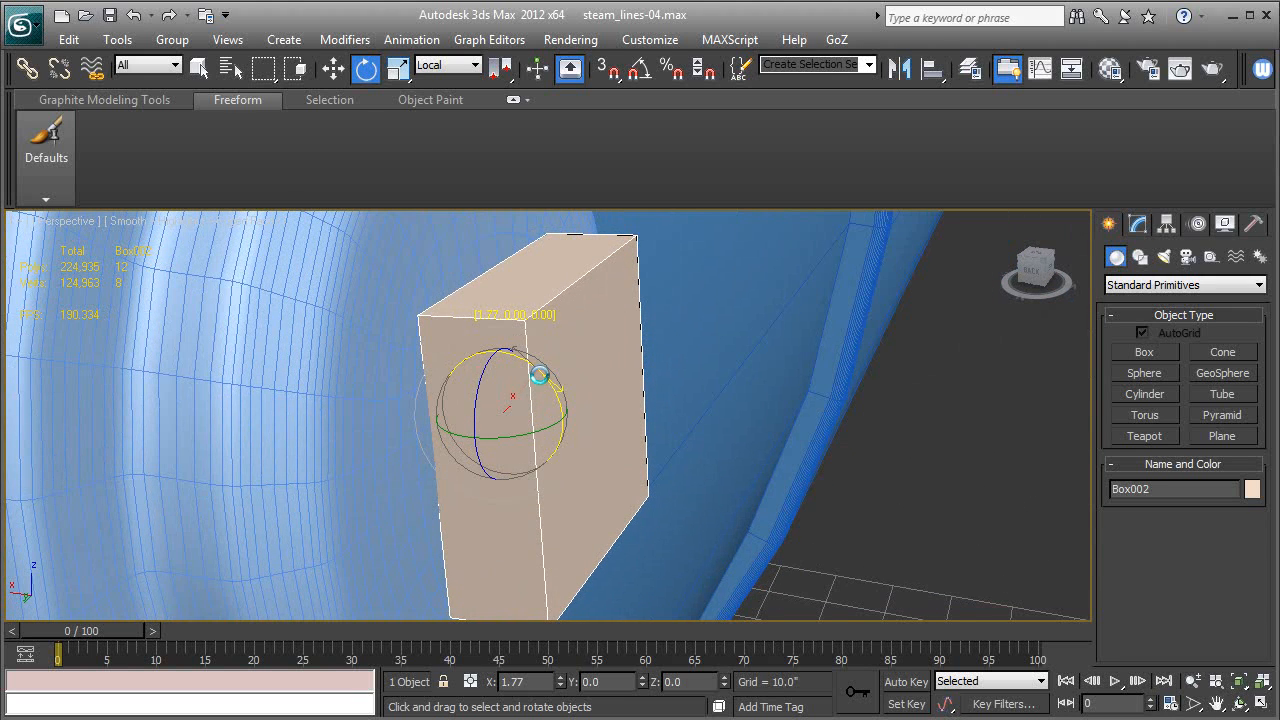
# - Move the box about 0.12" along X into the cap's face and check how it sits
pyautogui.press('w')
pyautogui.moveTo(450, 407); pyautogui.dragTo(438, 406)
pyautogui.keyDown('alt'); pyautogui.moveTo(588, 438); pyautogui.dragTo(596, 412, button='middle'); pyautogui.keyUp('alt')
pyautogui.scroll(-2, 488, 419)
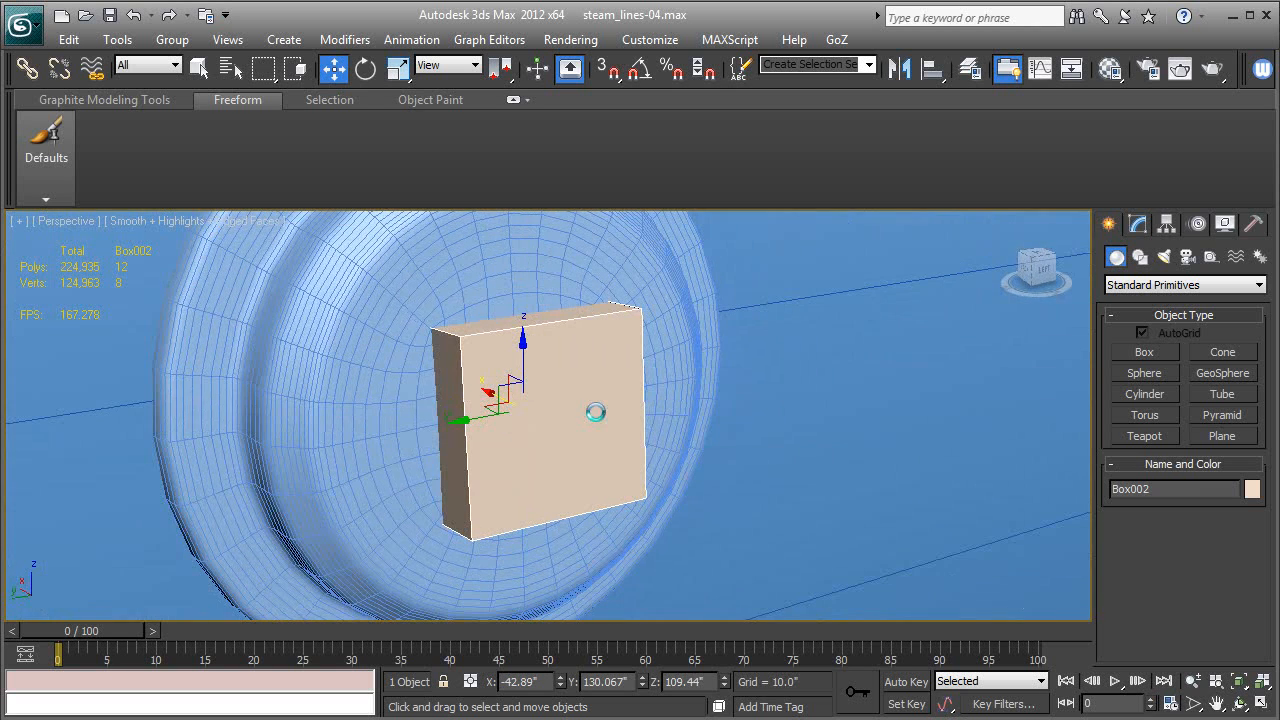
# - Convert the box to an Editable Poly and expand its sub-object levels
pyautogui.click(1137, 223)
pyautogui.rightClick(1158, 305)
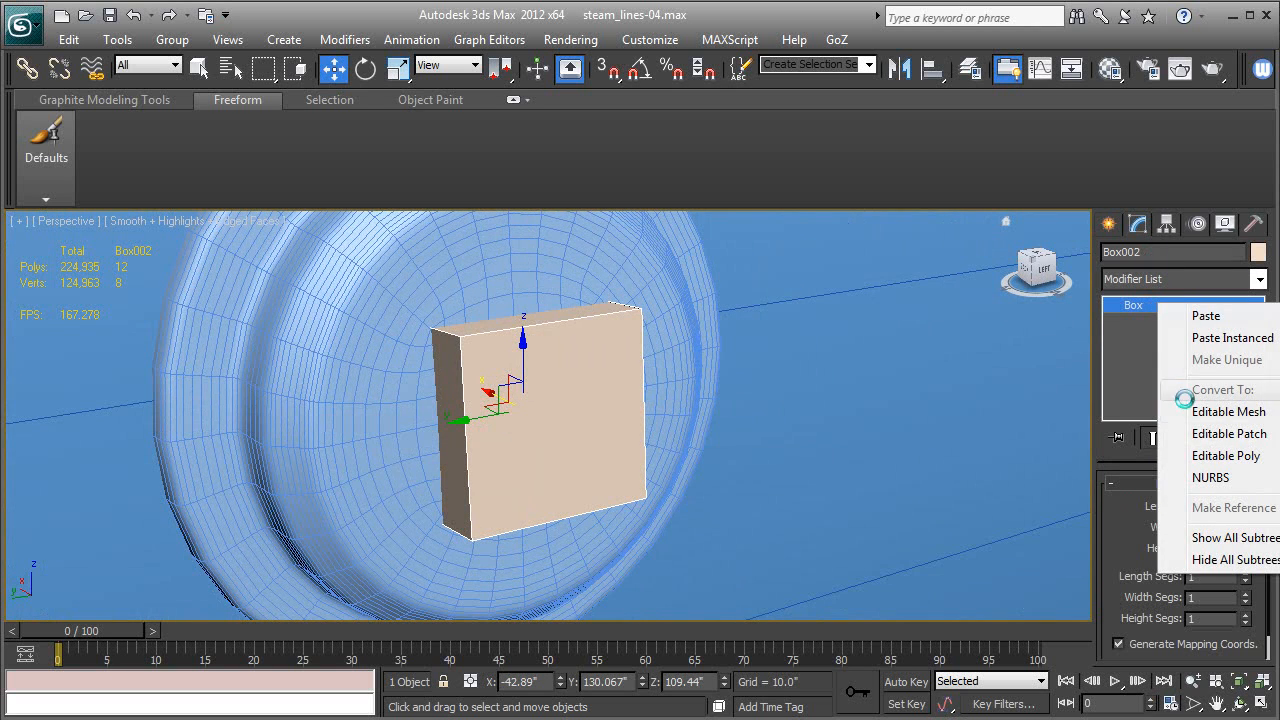
pyautogui.click(1194, 455)
pyautogui.click(1108, 305)
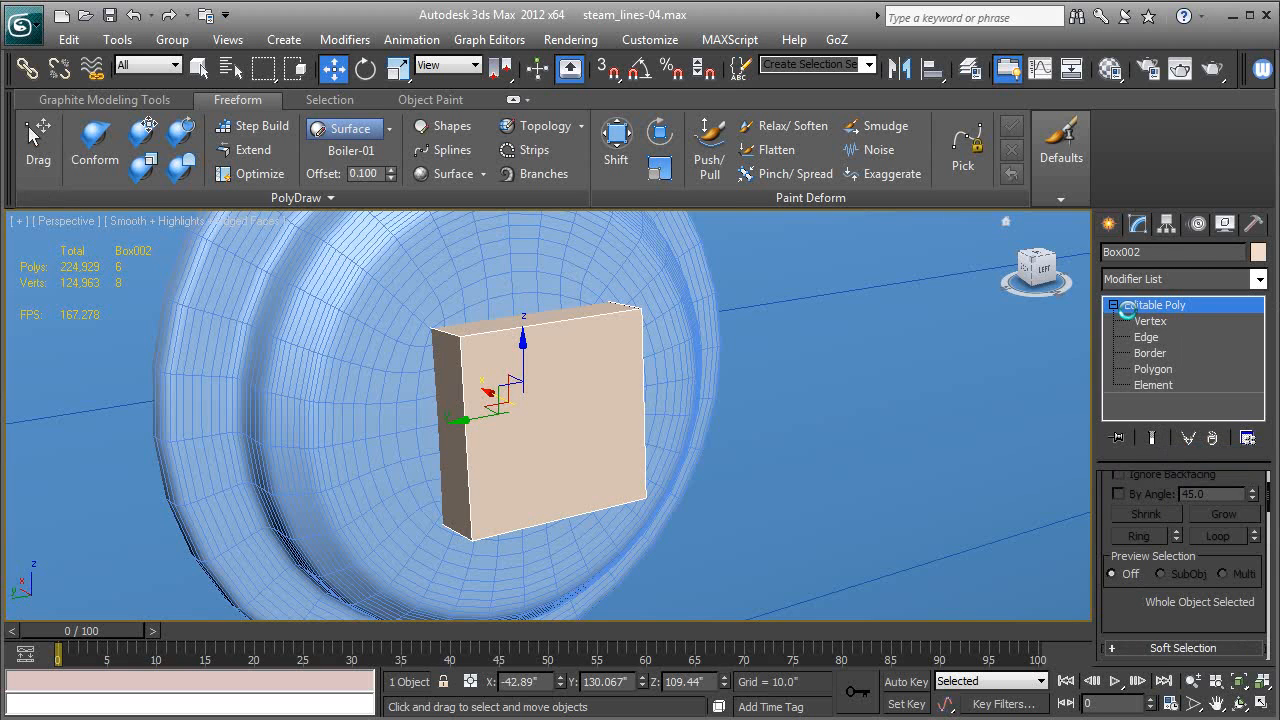
# - Chamfer all edges of the box by 0.11" with 2 segments, and view the result without edged faces
pyautogui.click(1146, 337)
pyautogui.keyDown('alt'); pyautogui.moveTo(580, 423); pyautogui.dragTo(609, 423, button='middle'); pyautogui.keyUp('alt')
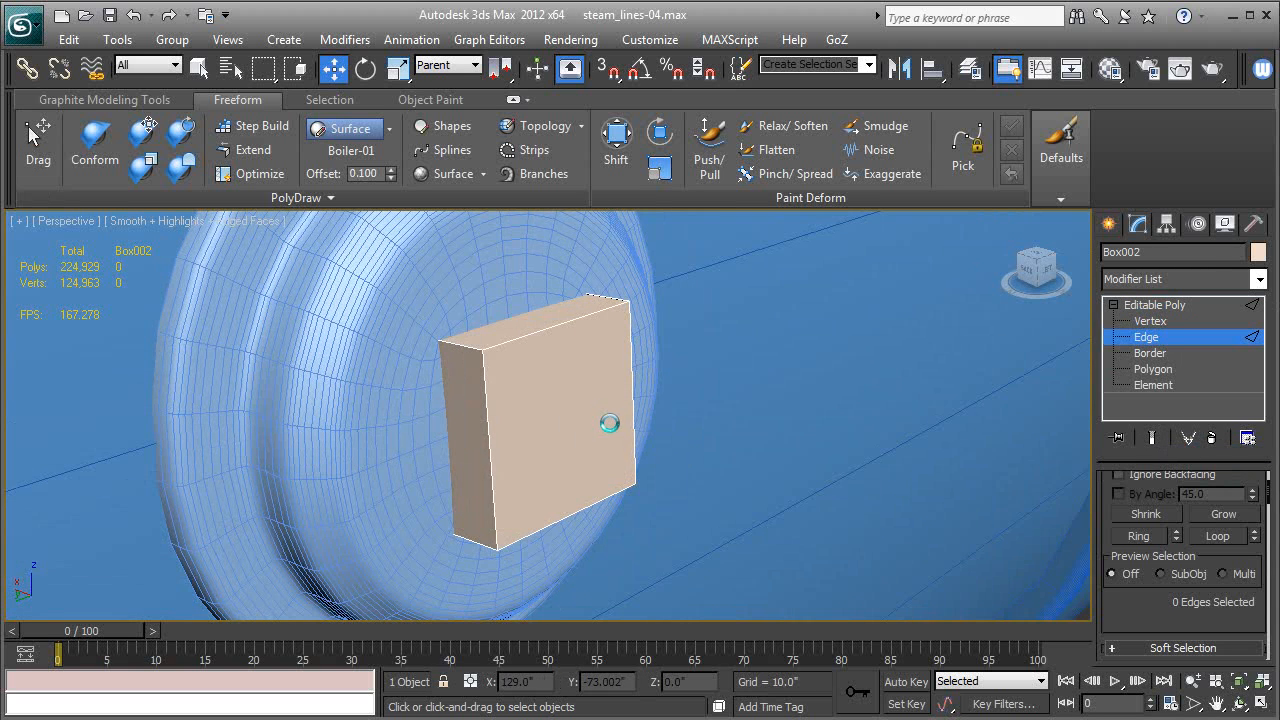
pyautogui.hotkey('ctrl', 'a')
pyautogui.scroll(-5, 1180, 560)
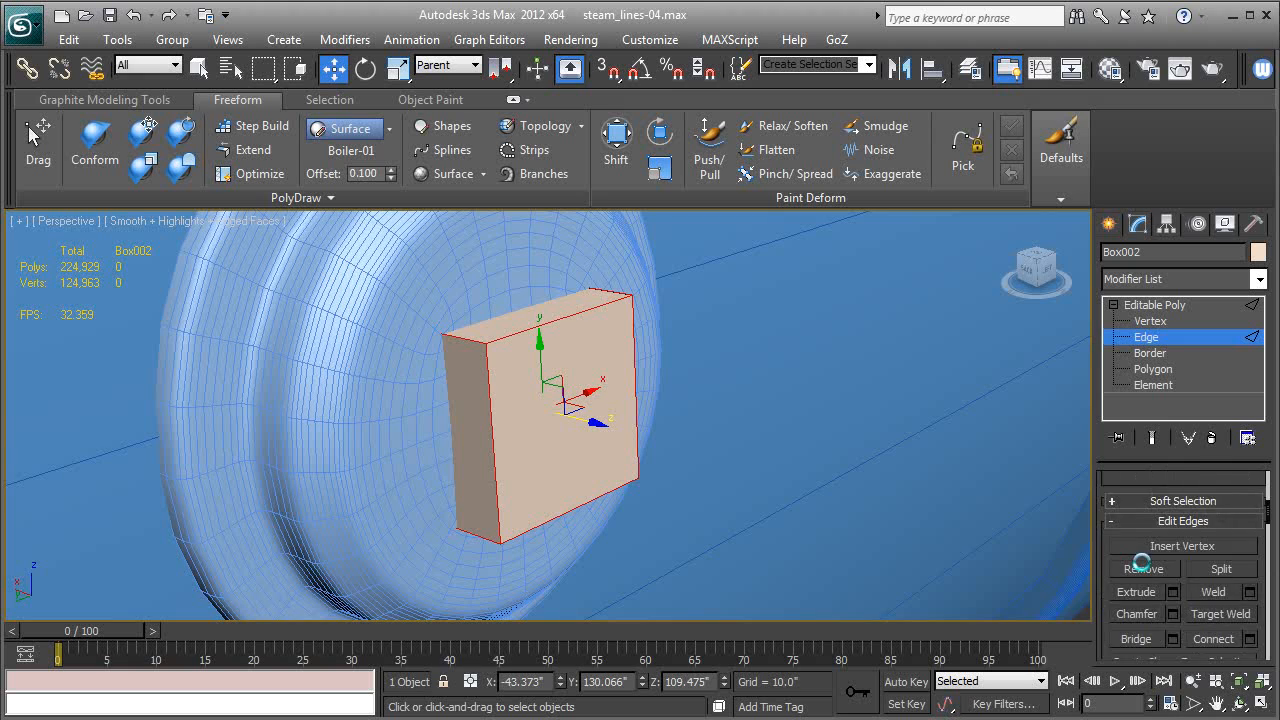
pyautogui.scroll(-3, 1142, 566)
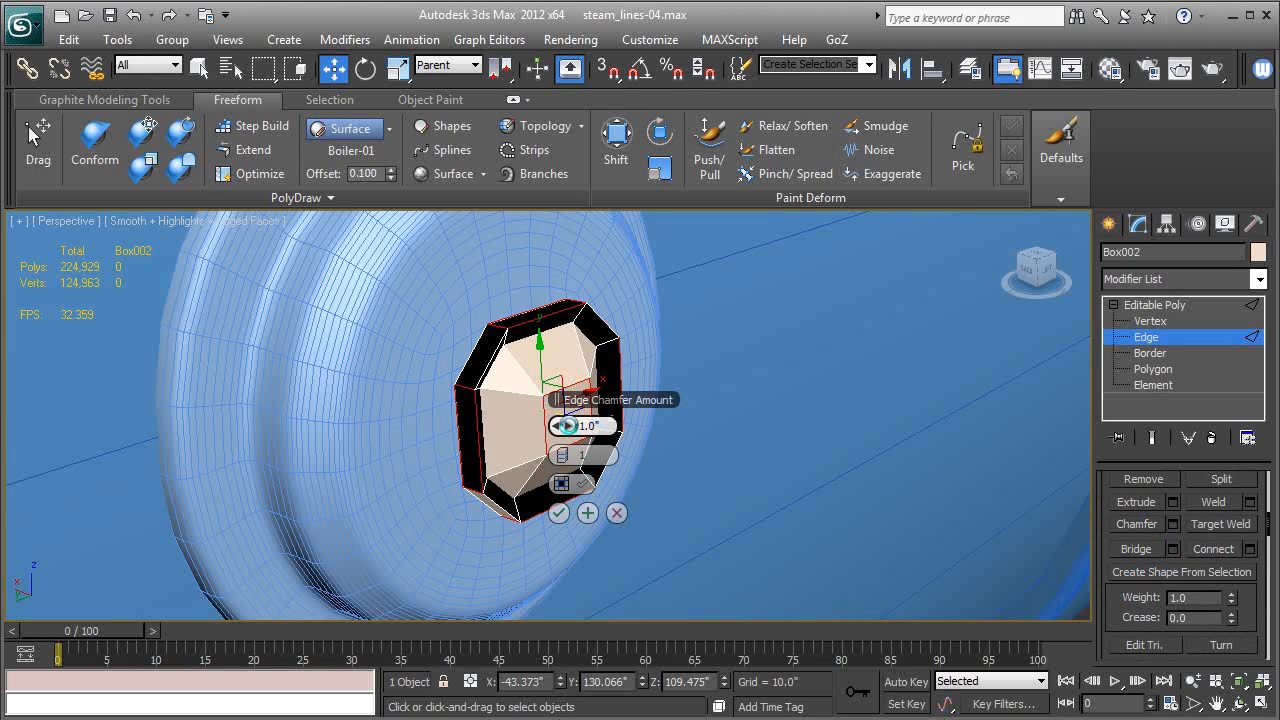
pyautogui.rightClick(567, 425)
pyautogui.moveTo(567, 426); pyautogui.dragTo(564, 452)
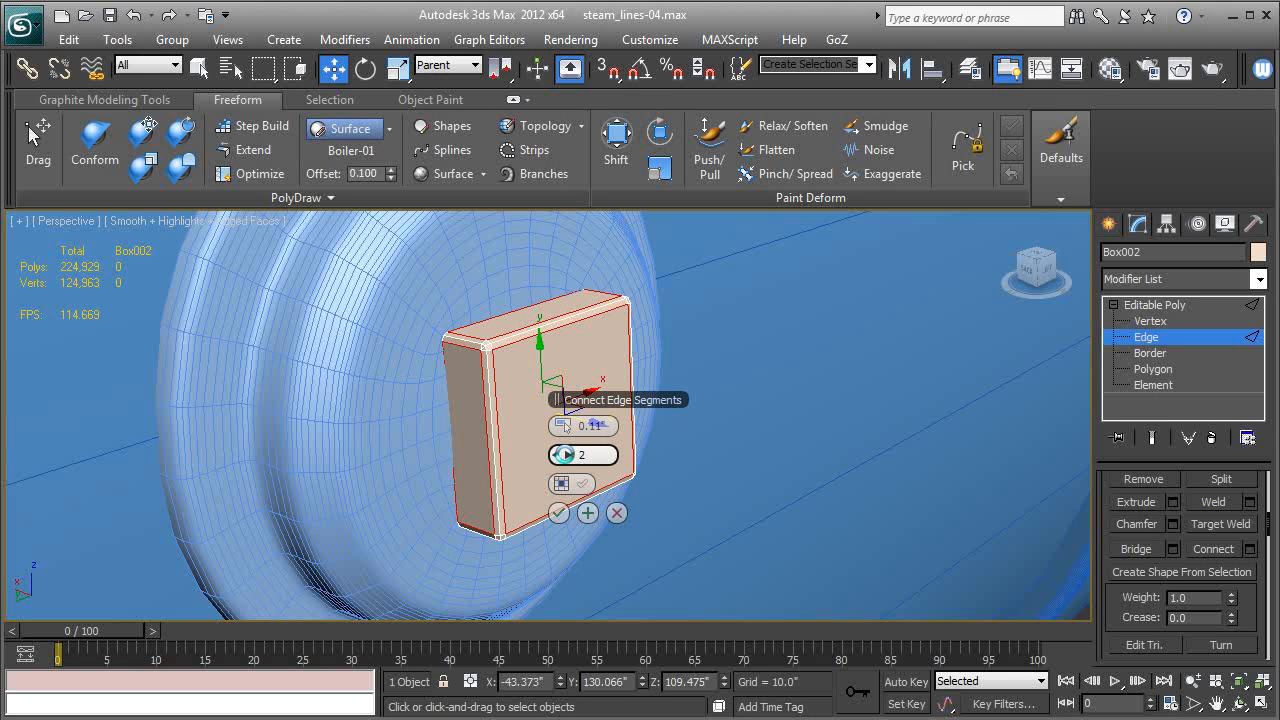
pyautogui.click(558, 512)
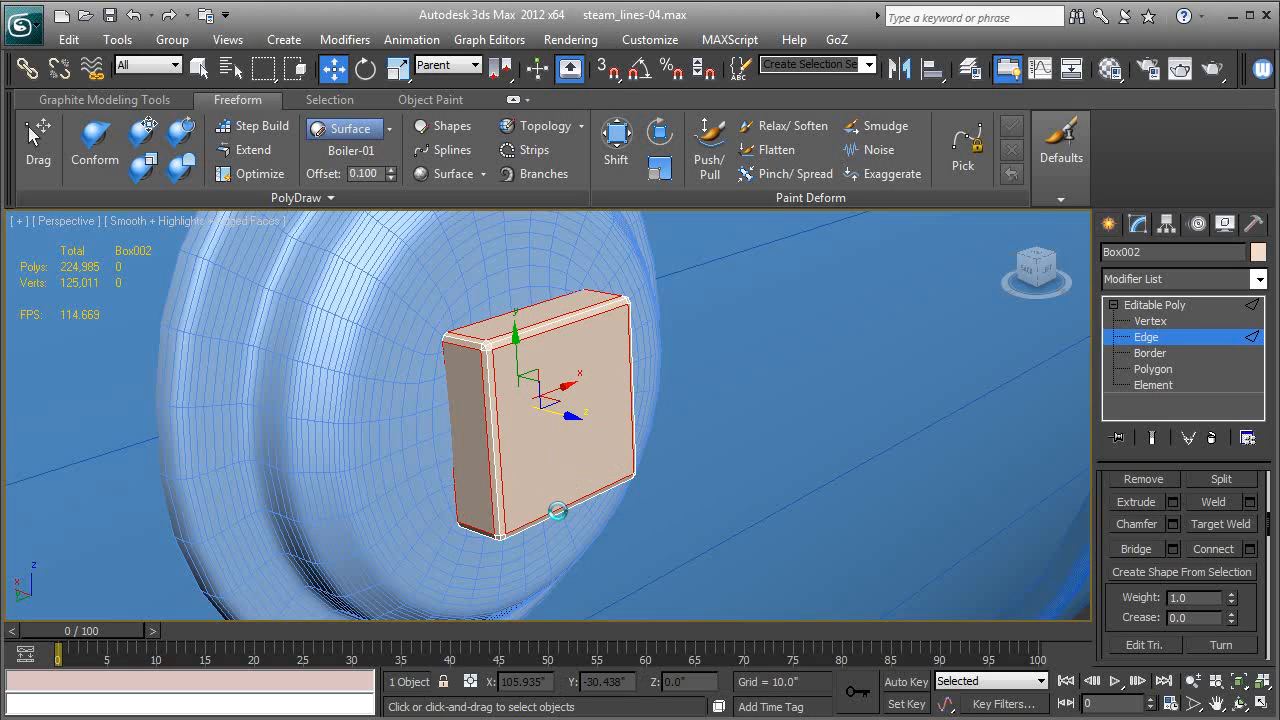
pyautogui.click(1186, 304)
pyautogui.press('F4')
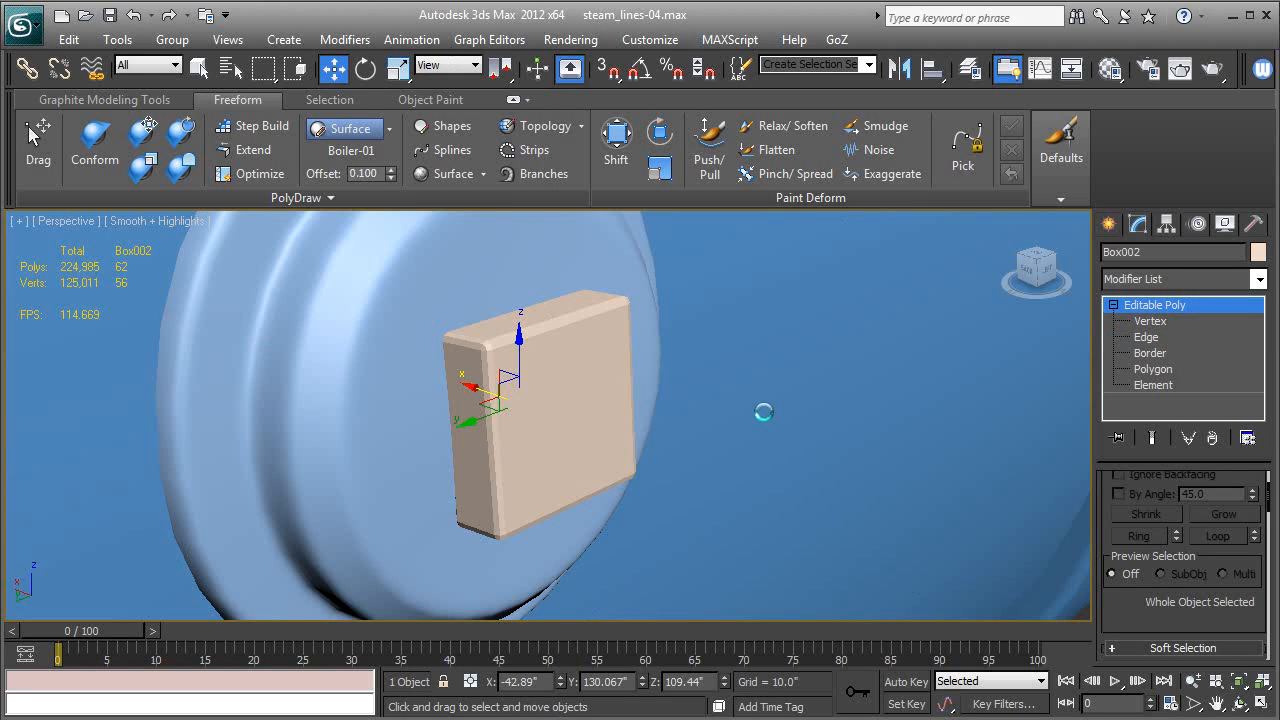
pyautogui.moveTo(764, 412); pyautogui.dragTo(795, 403, button='middle')
# - Apply a Smooth modifier to the box with Auto Smooth enabled and a threshold of 18.3
pyautogui.click(1171, 283)
pyautogui.press('s')
pyautogui.press('s')
pyautogui.press('s')
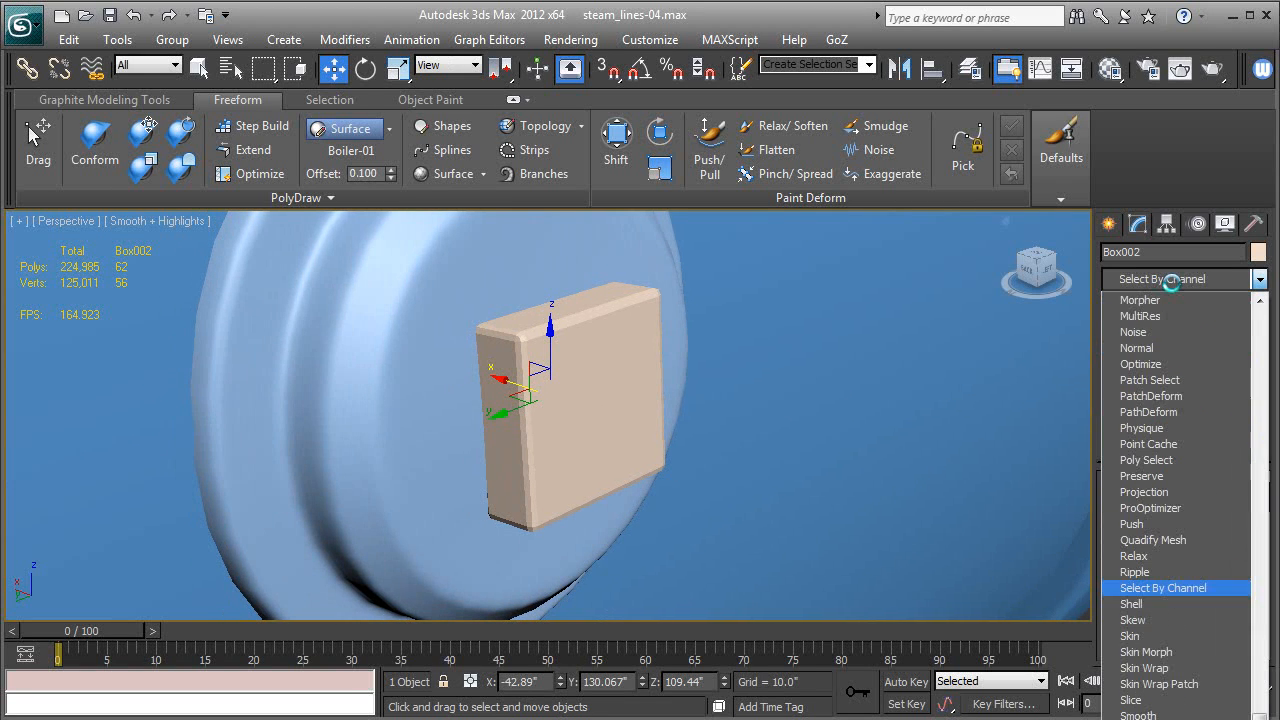
pyautogui.click(1140, 712)
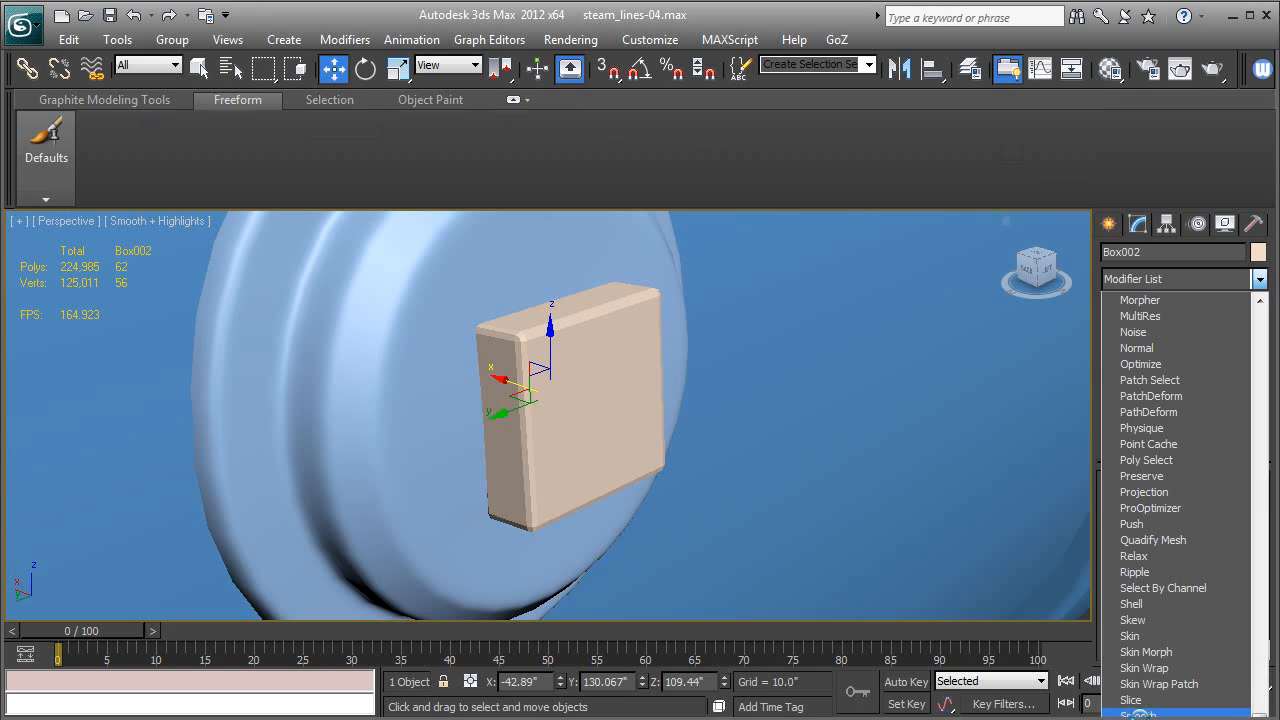
pyautogui.click(1117, 506)
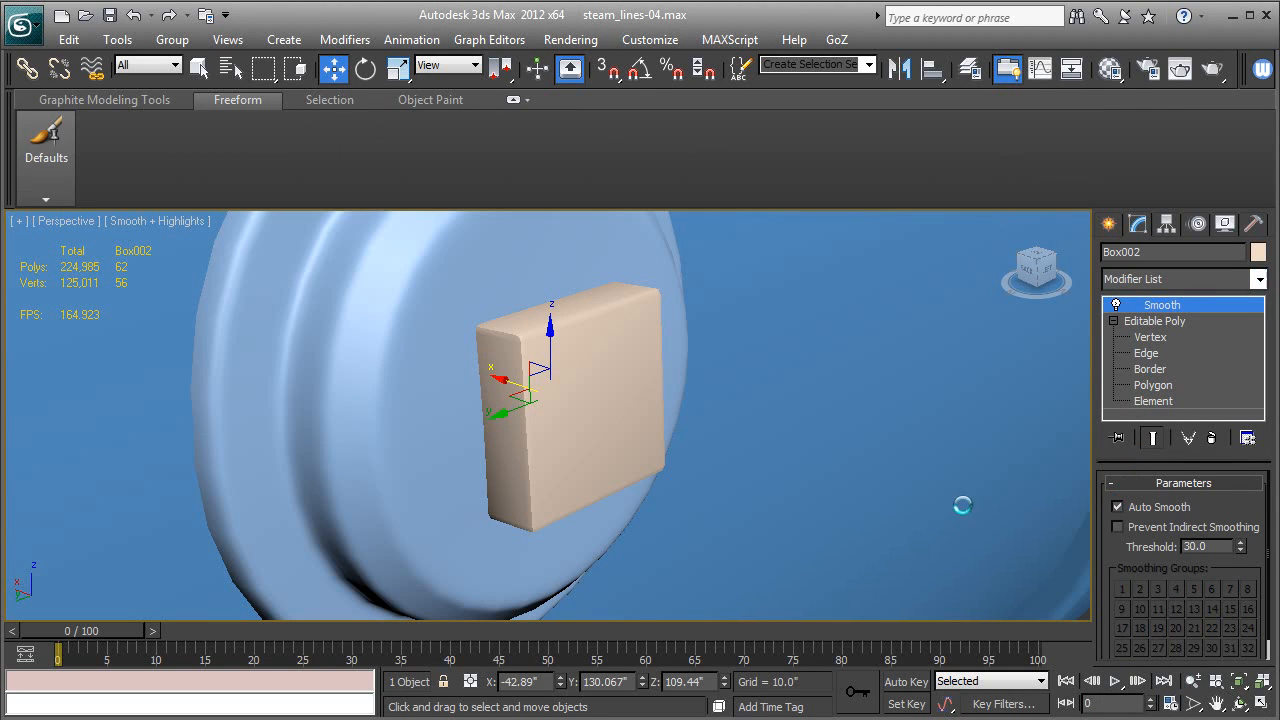
pyautogui.doubleClick(1196, 545)
pyautogui.moveTo(1241, 546); pyautogui.dragTo(1241, 561)
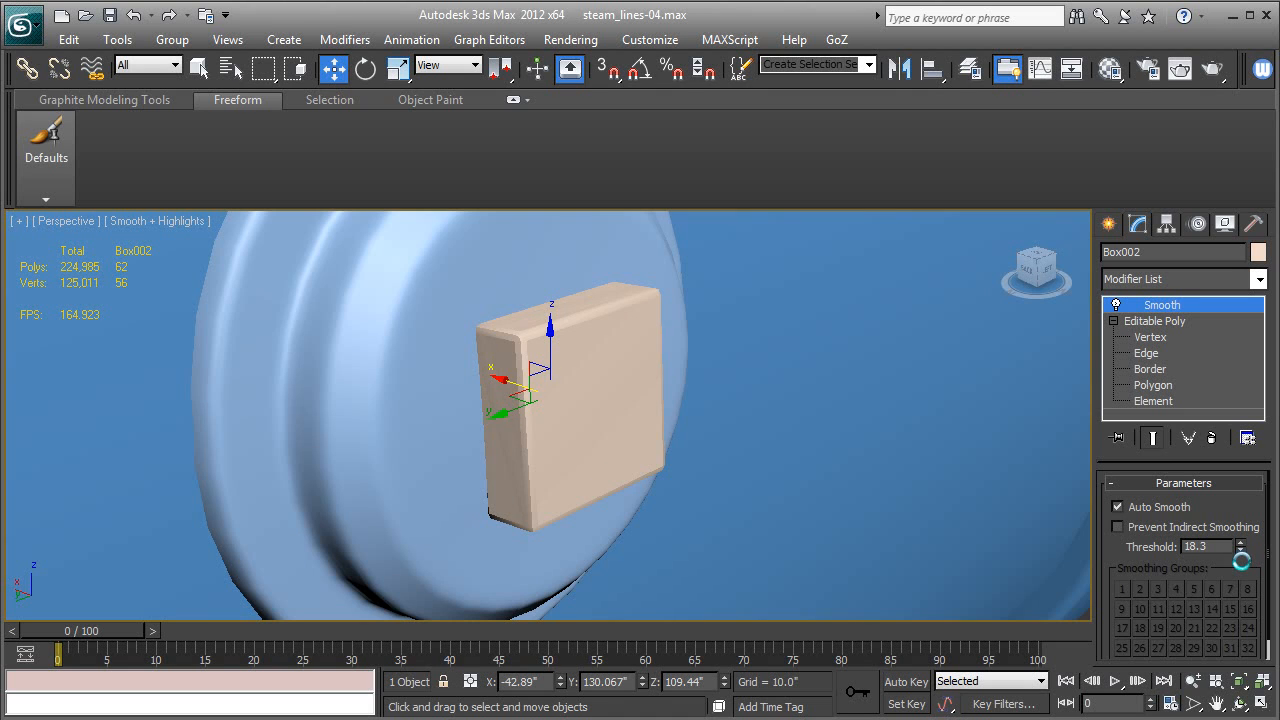
# - Rotate the box slightly clockwise on the cap's face, viewed face-on
pyautogui.keyDown('alt'); pyautogui.moveTo(1176, 394); pyautogui.dragTo(729, 417, button='middle'); pyautogui.keyUp('alt')
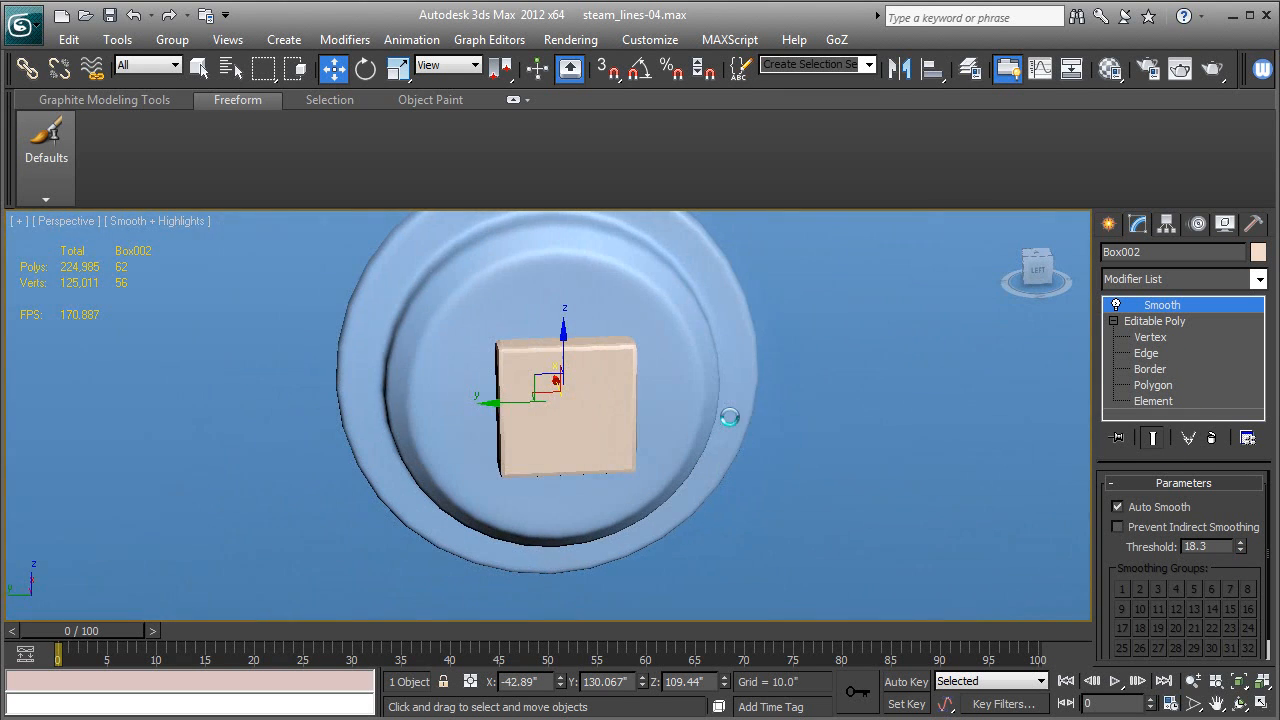
pyautogui.press('e')
pyautogui.moveTo(585, 337); pyautogui.dragTo(615, 339)
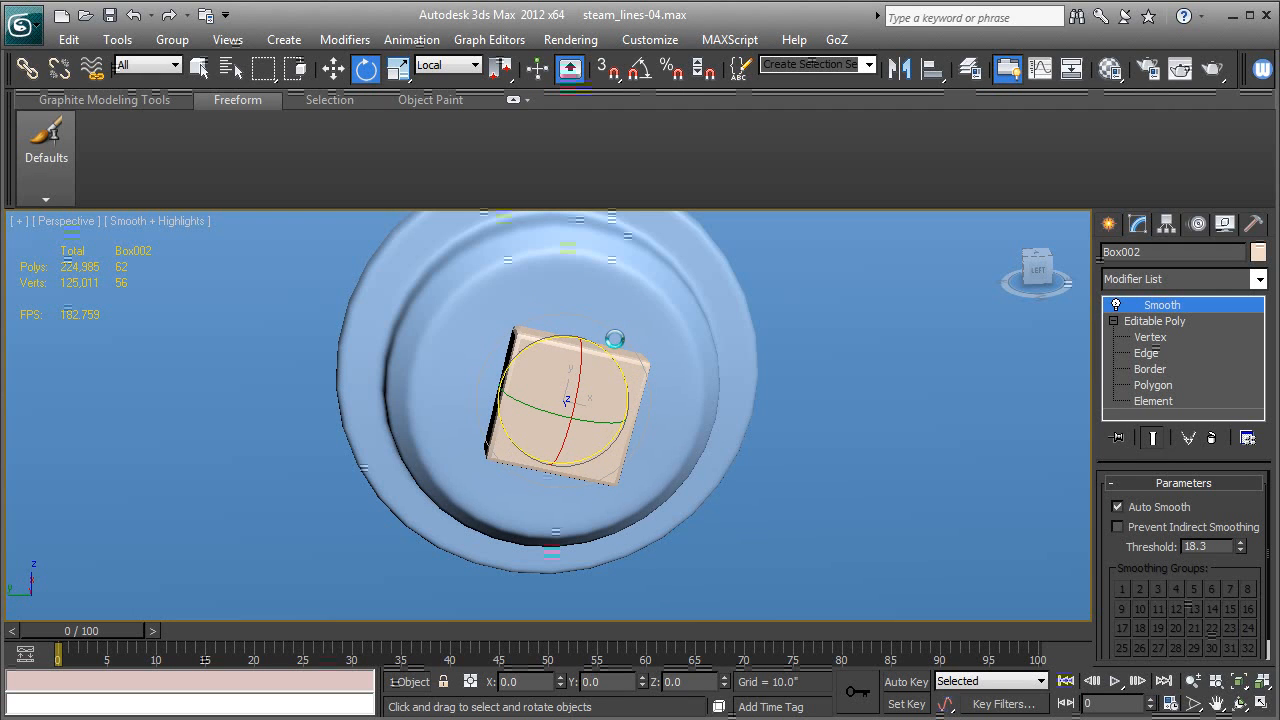
# - Scale the box up uniformly to about 119% and shift it 0.154" along Y on the cap's face
pyautogui.press('r')
pyautogui.moveTo(548, 395)
pyautogui.mouseDown()
pyautogui.moveTo(562, 372)
pyautogui.moveTo(559, 382)
pyautogui.mouseUp()
pyautogui.press('w')
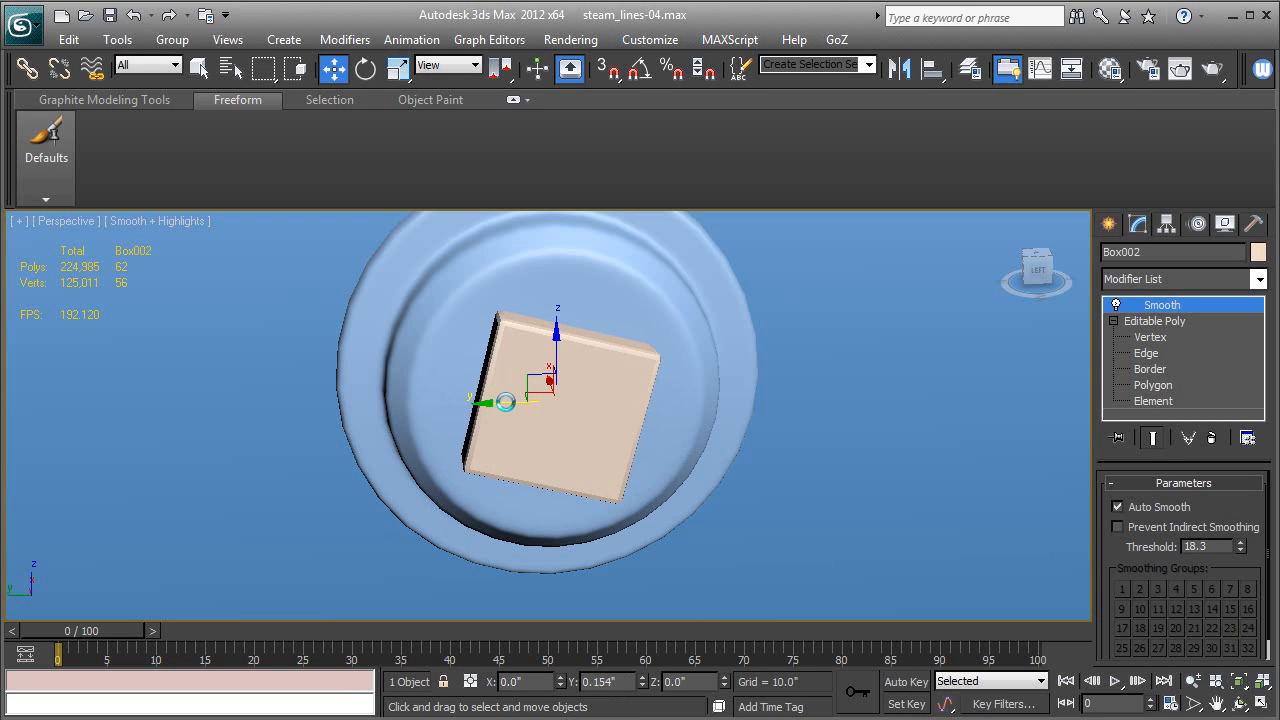
pyautogui.keyDown('alt'); pyautogui.moveTo(559, 382); pyautogui.dragTo(493, 397, button='middle'); pyautogui.keyUp('alt')
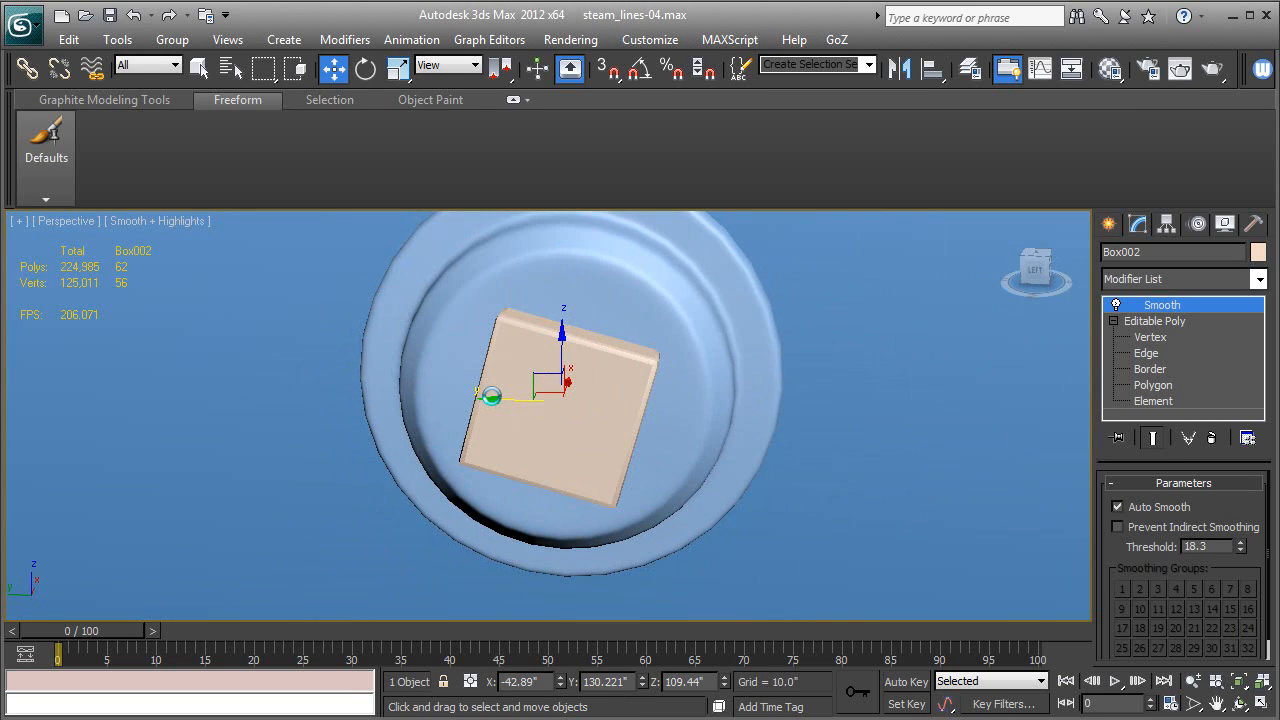
# - Select the cap together with its box and move both along Y toward the boiler's open end
pyautogui.scroll(-5, 493, 397)
pyautogui.keyDown('alt'); pyautogui.moveTo(550, 476); pyautogui.dragTo(654, 471, button='middle'); pyautogui.keyUp('alt')
pyautogui.scroll(-2, 629, 457)
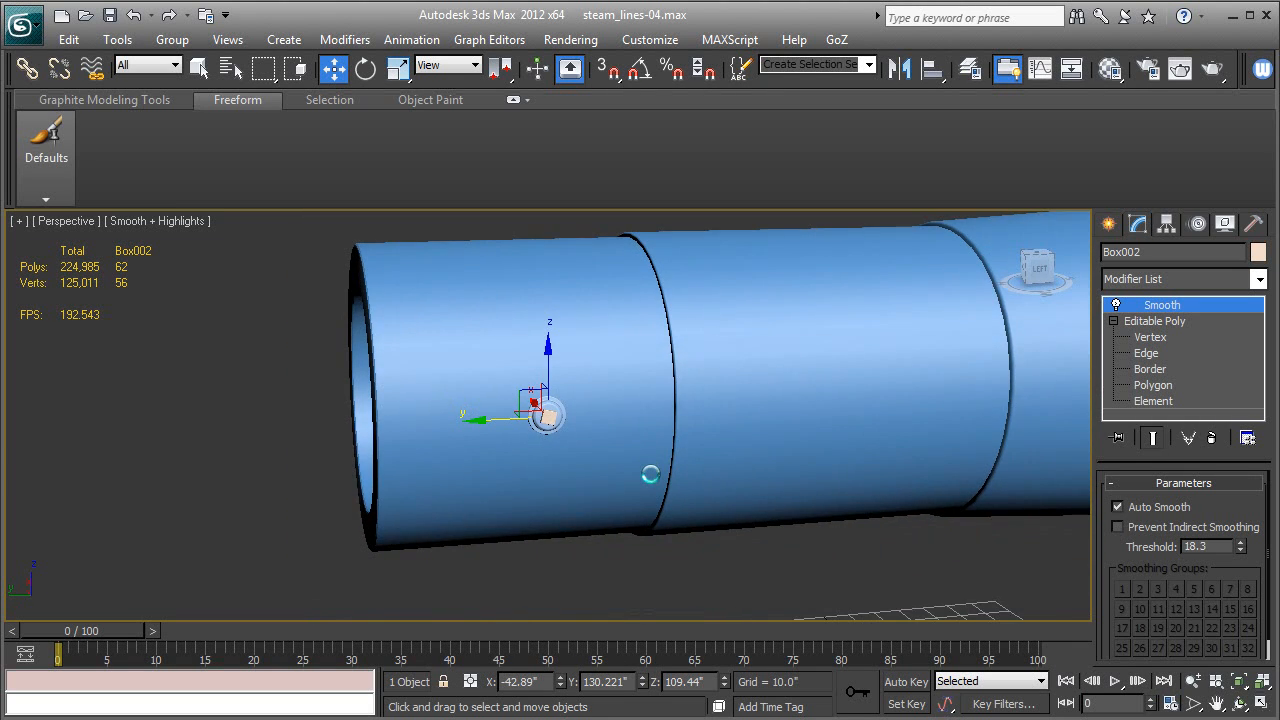
pyautogui.scroll(2, 650, 474)
pyautogui.press('F3')
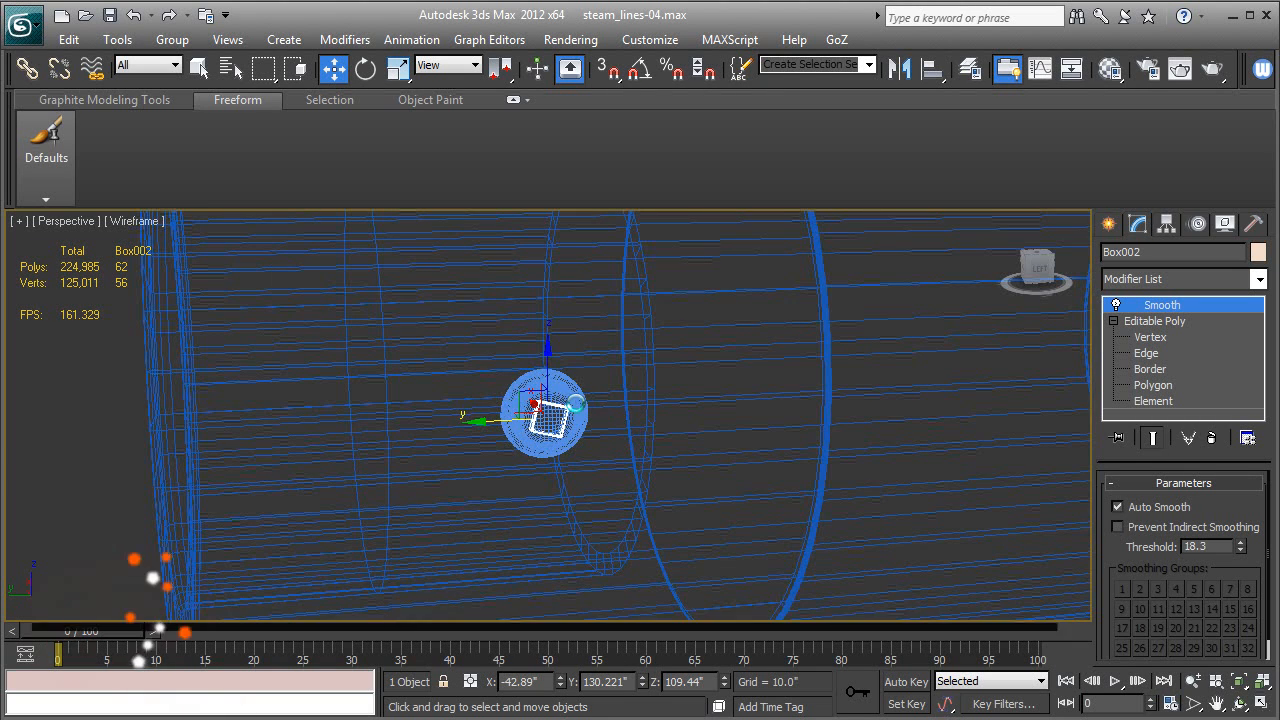
pyautogui.keyDown('ctrl'); pyautogui.click(571, 401); pyautogui.keyUp('ctrl')
pyautogui.press('F3')
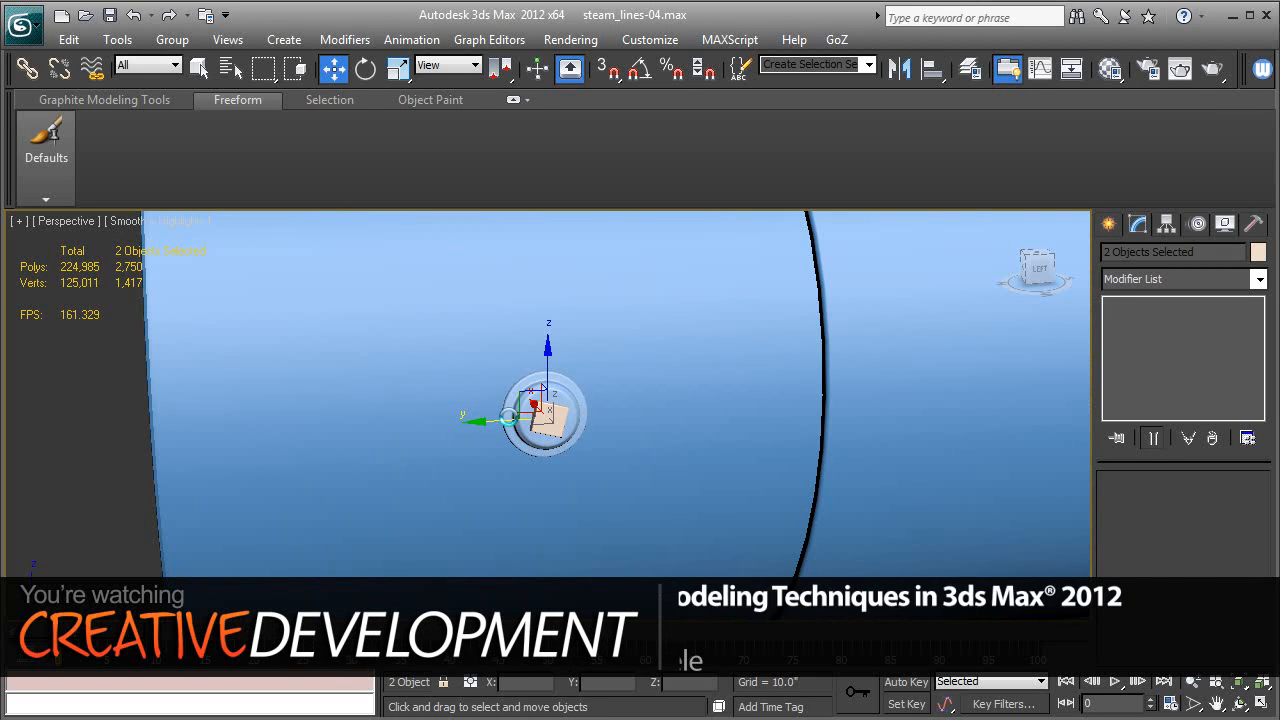
pyautogui.moveTo(506, 418); pyautogui.dragTo(213, 429)
pyautogui.keyDown('alt'); pyautogui.moveTo(353, 420); pyautogui.dragTo(271, 424, button='middle'); pyautogui.keyUp('alt')
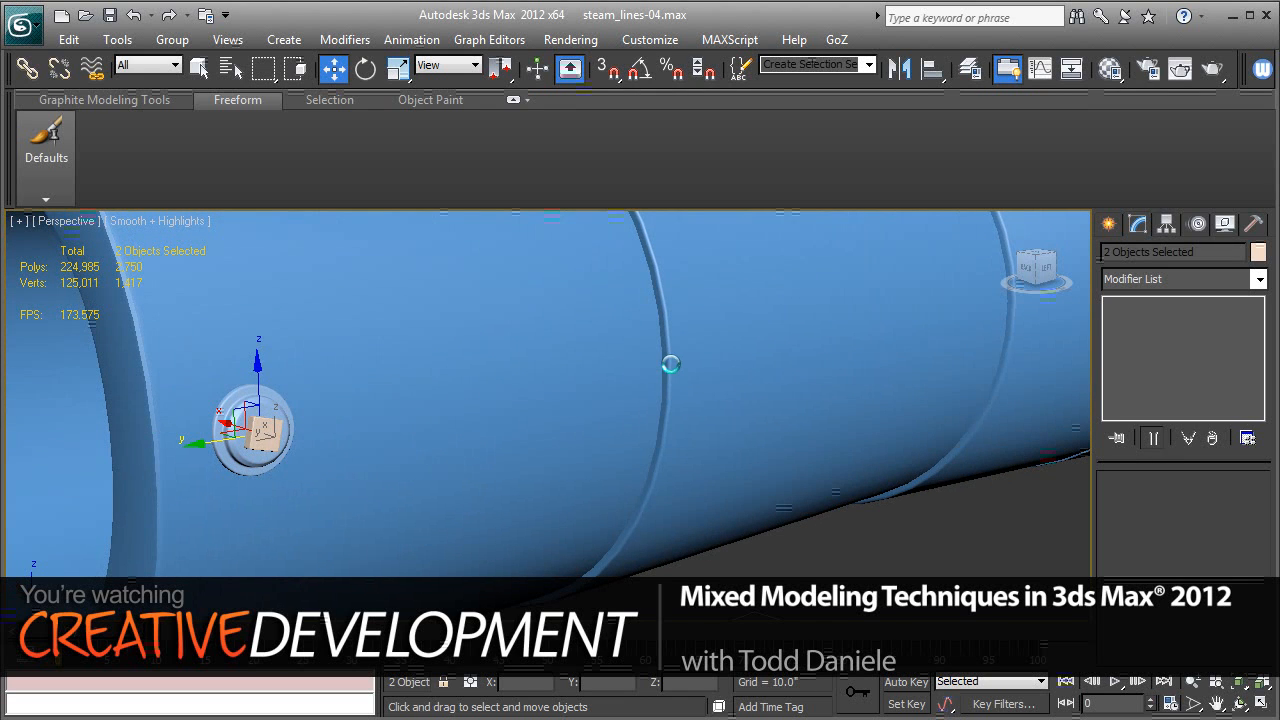
# - Copy the cap and box along Y to a spot just before the boiler's first ring seam
pyautogui.keyDown('alt'); pyautogui.moveTo(670, 364); pyautogui.dragTo(560, 414, button='middle'); pyautogui.keyUp('alt')
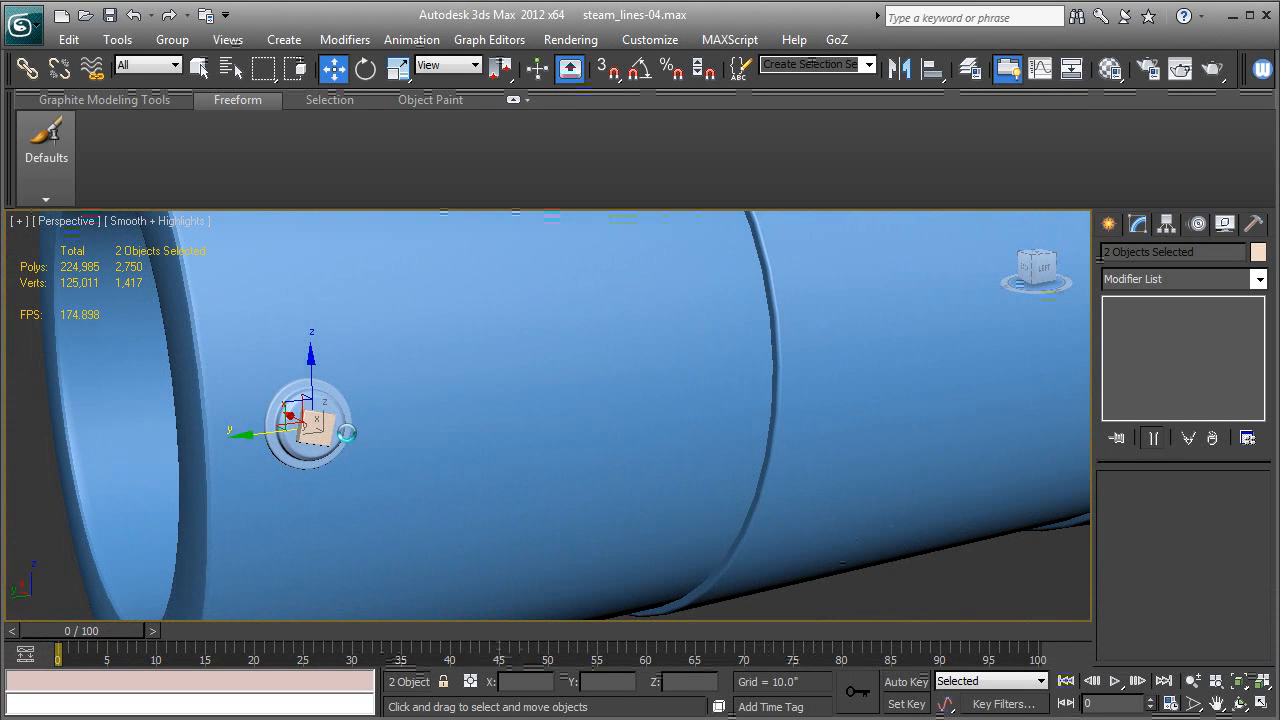
pyautogui.keyDown('shift'); pyautogui.moveTo(346, 433); pyautogui.dragTo(690, 392); pyautogui.keyUp('shift')
pyautogui.click(640, 454)
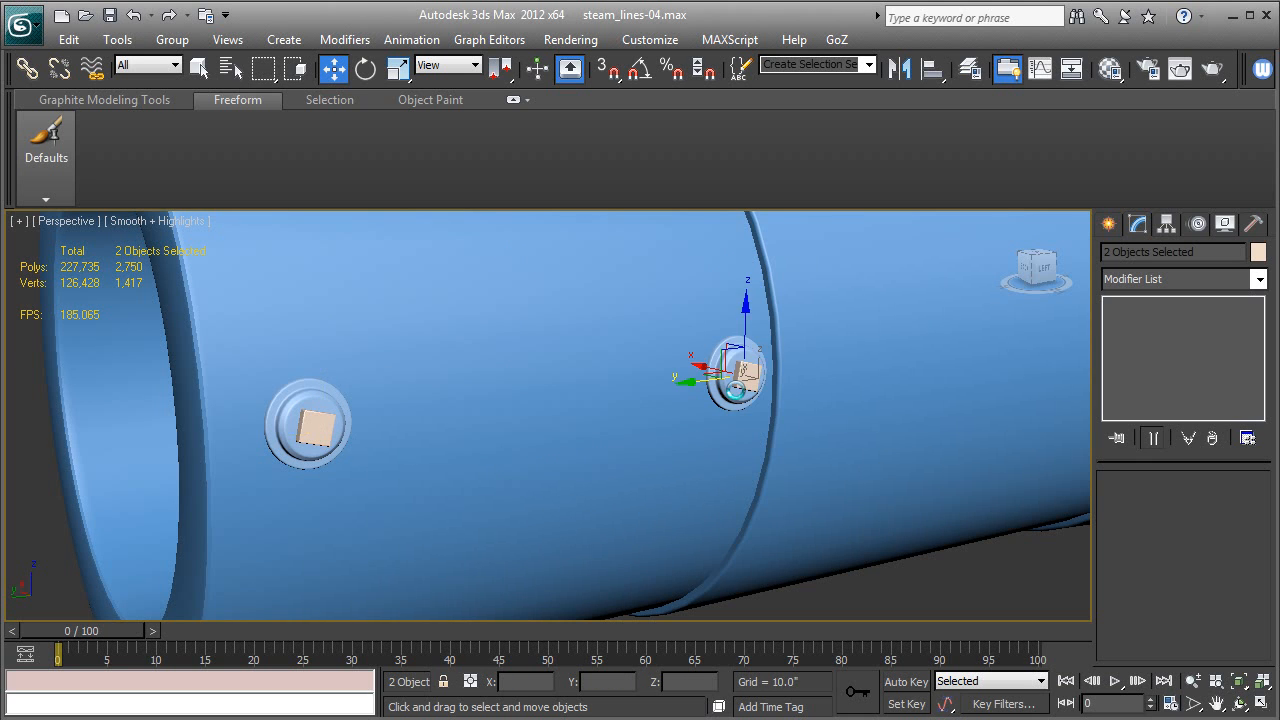
# - Rotate only the copied box on the second cap so its angle differs from the first one
pyautogui.keyDown('alt'); pyautogui.moveTo(740, 385); pyautogui.dragTo(821, 399, button='middle'); pyautogui.keyUp('alt')
pyautogui.hotkey('shift', 'z')
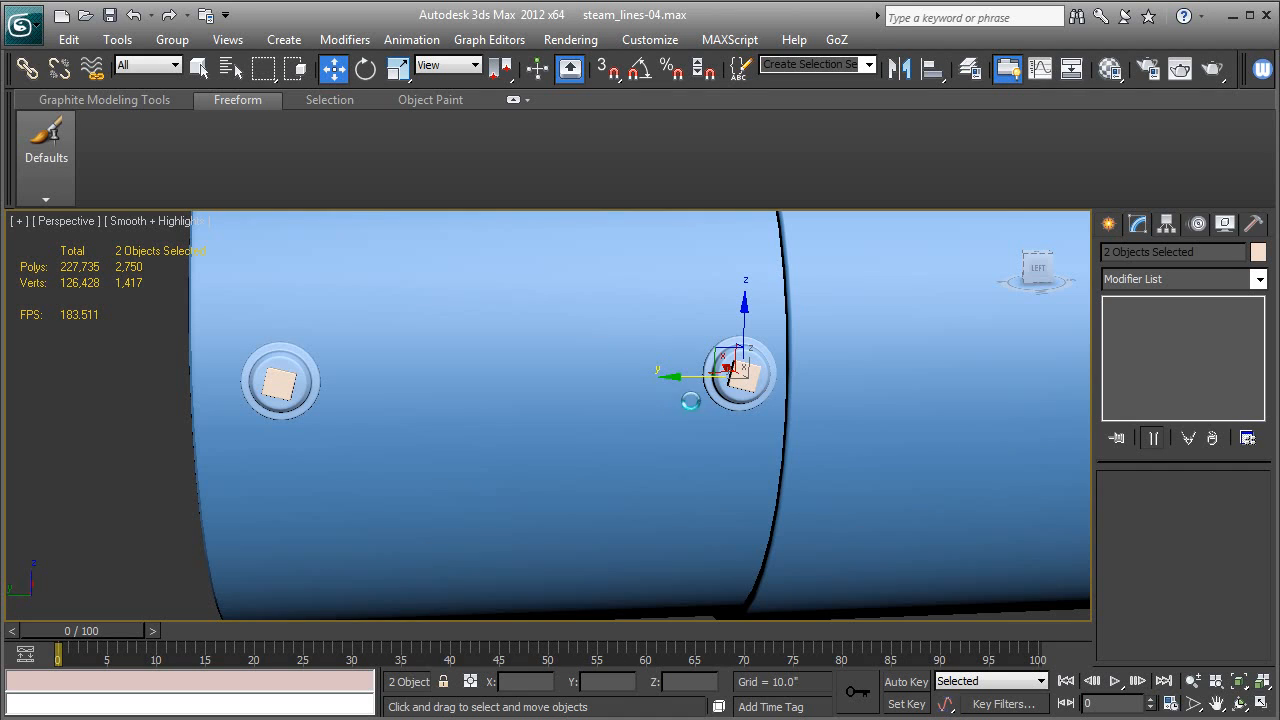
pyautogui.click(740, 378)
pyautogui.press('F3')
pyautogui.press('F3')
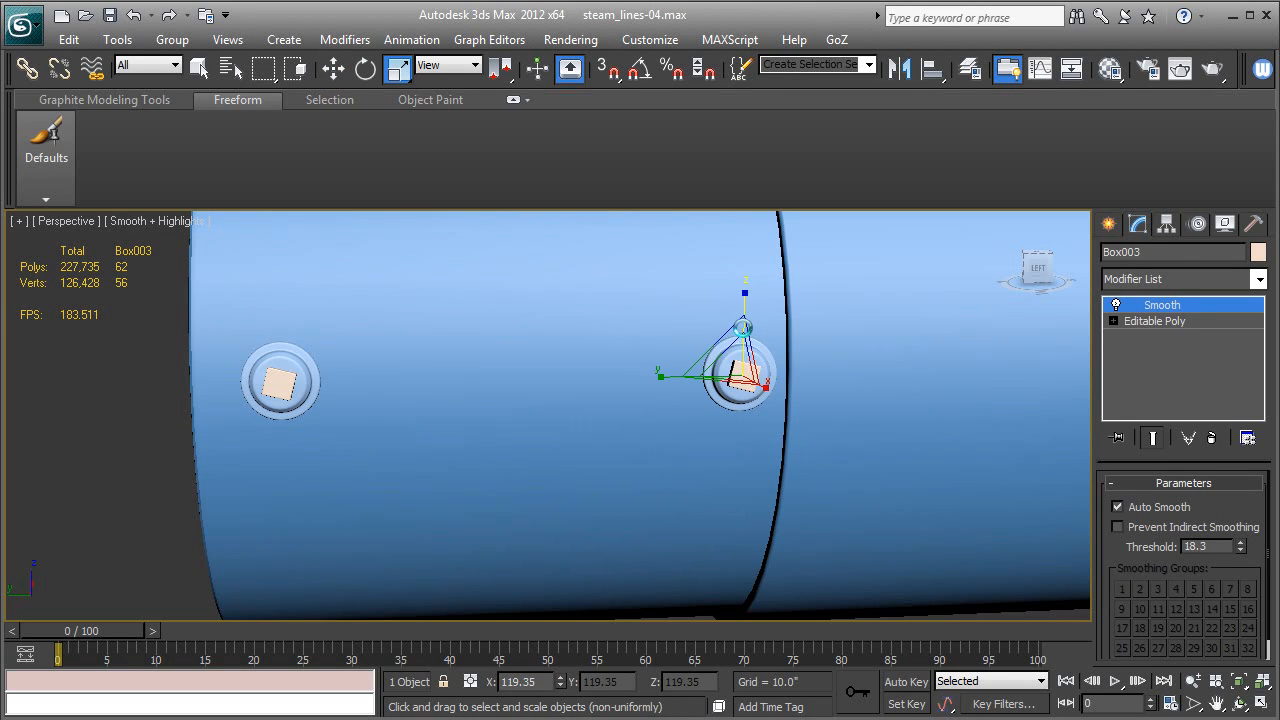
pyautogui.press('e')
pyautogui.moveTo(740, 312); pyautogui.dragTo(585, 381)
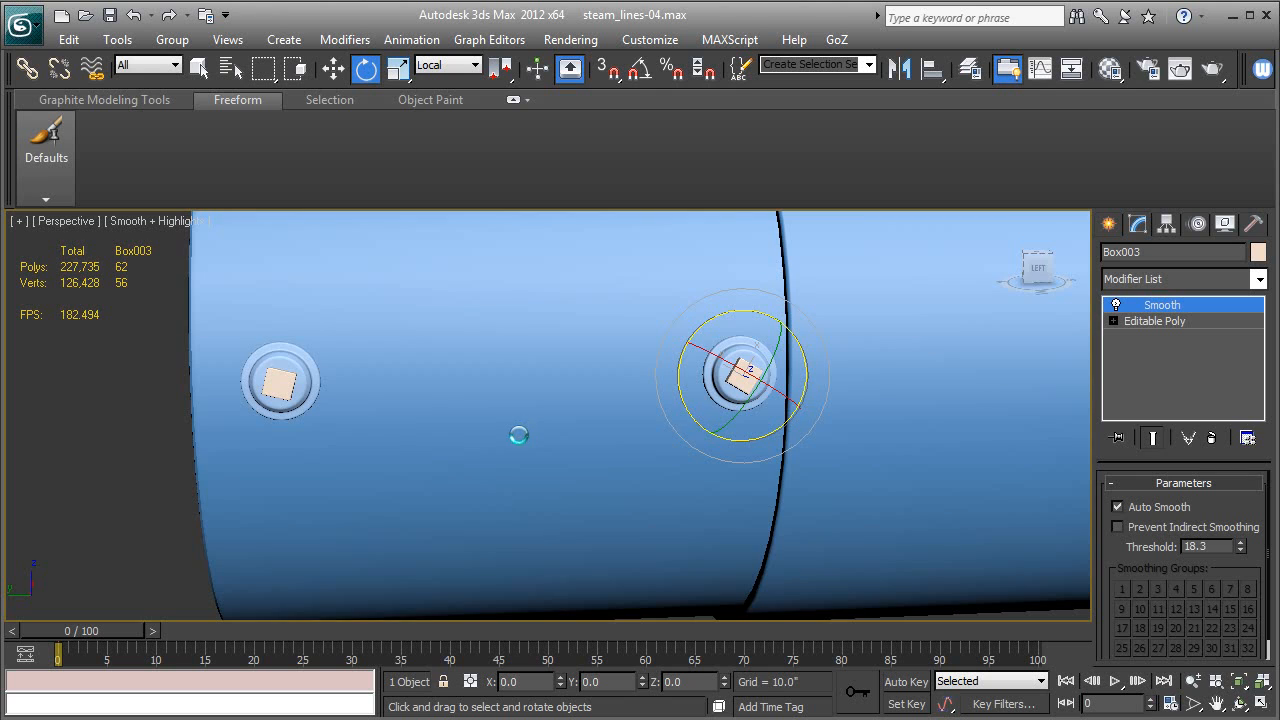
pyautogui.keyDown('alt'); pyautogui.moveTo(517, 434); pyautogui.dragTo(648, 468, button='middle'); pyautogui.keyUp('alt')
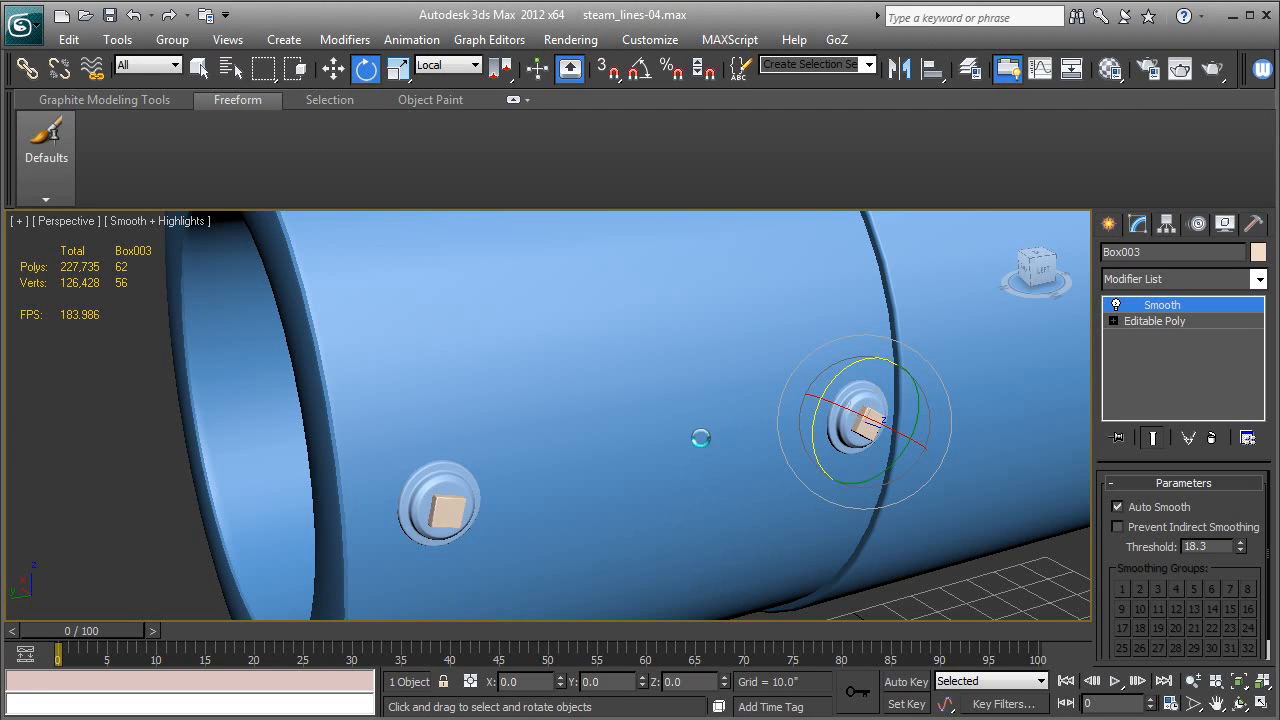
pyautogui.moveTo(671, 438); pyautogui.dragTo(668, 406, button='middle')
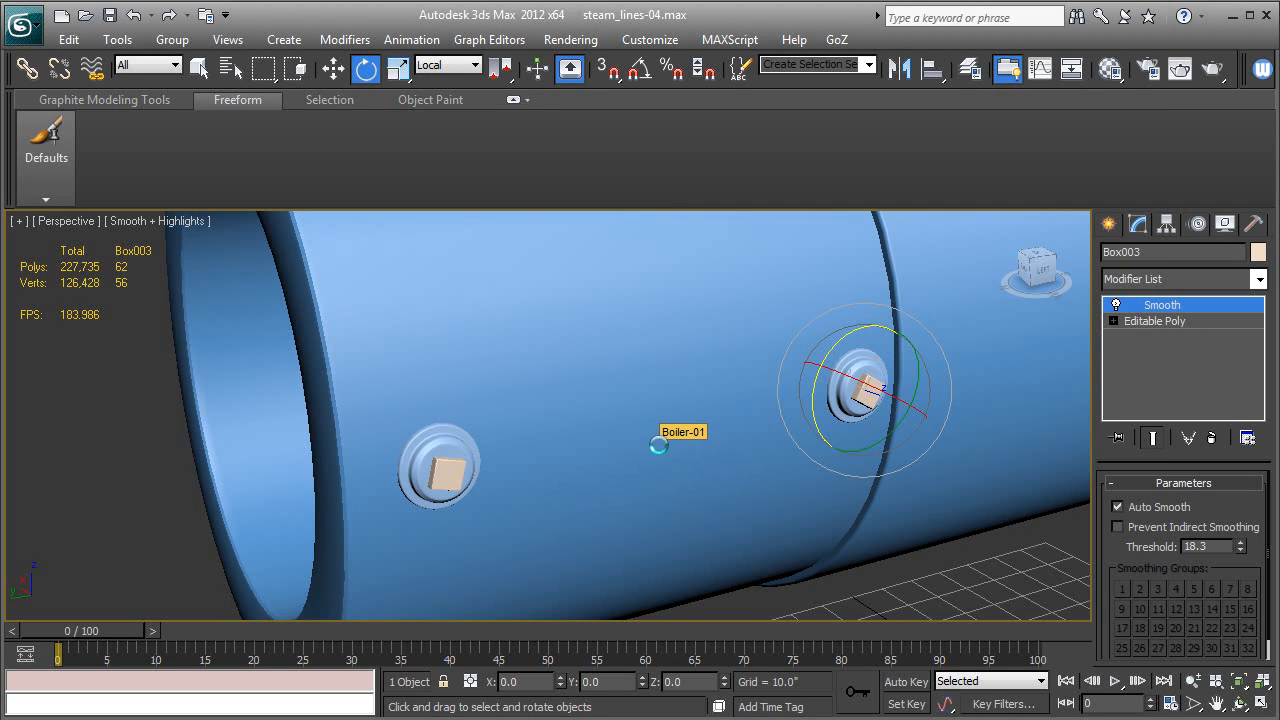
pyautogui.moveTo(658, 446)
pyautogui.keyDown('alt'); pyautogui.mouseDown(button='middle')
pyautogui.moveTo(641, 446)
pyautogui.moveTo(670, 425)
pyautogui.moveTo(656, 410)
pyautogui.moveTo(675, 445)
pyautogui.moveTo(658, 440)
pyautogui.mouseUp(button='middle'); pyautogui.keyUp('alt')
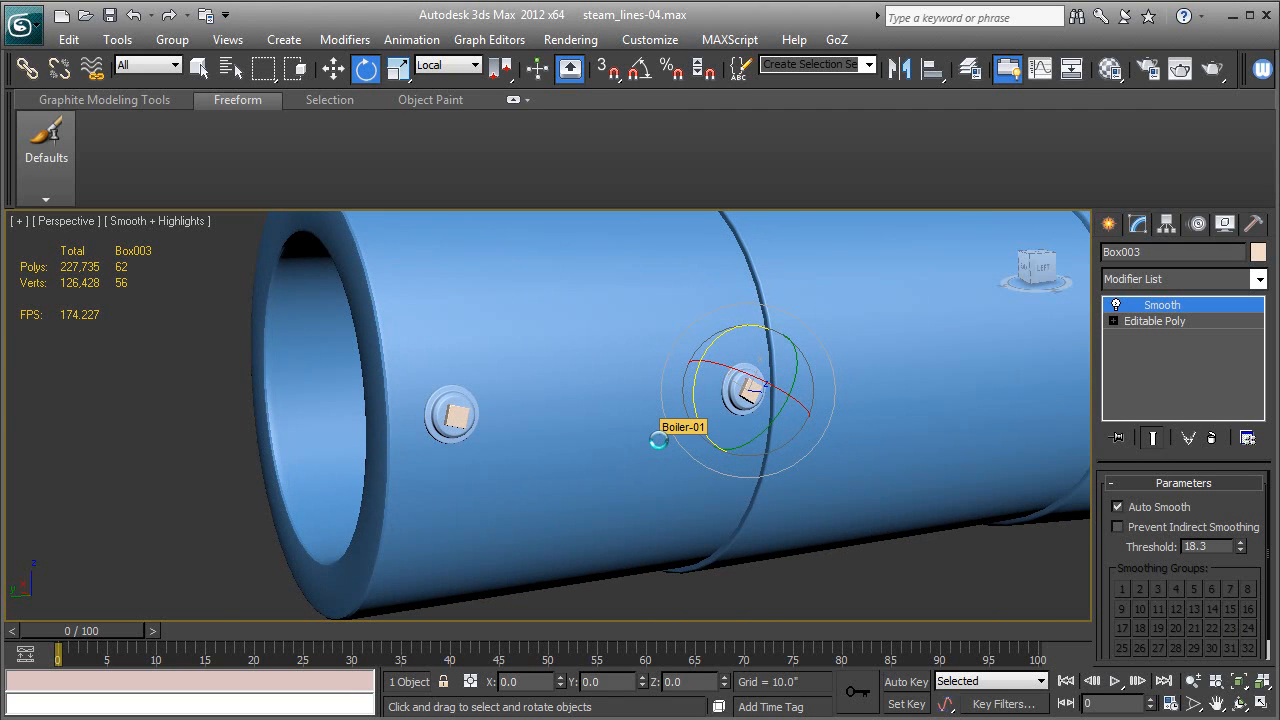
# - In the Left view, draw a plane about 14.6" long and 14.8" wide above and between the two caps
pyautogui.press('l')
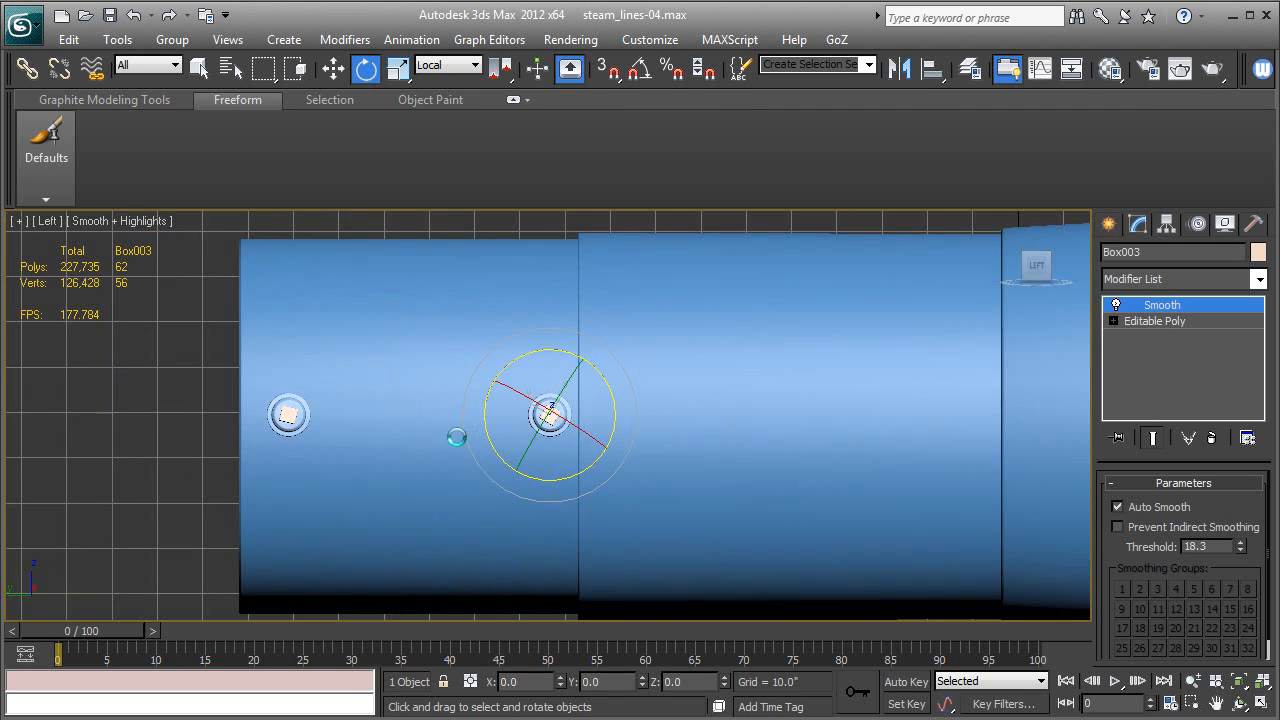
pyautogui.click(1112, 225)
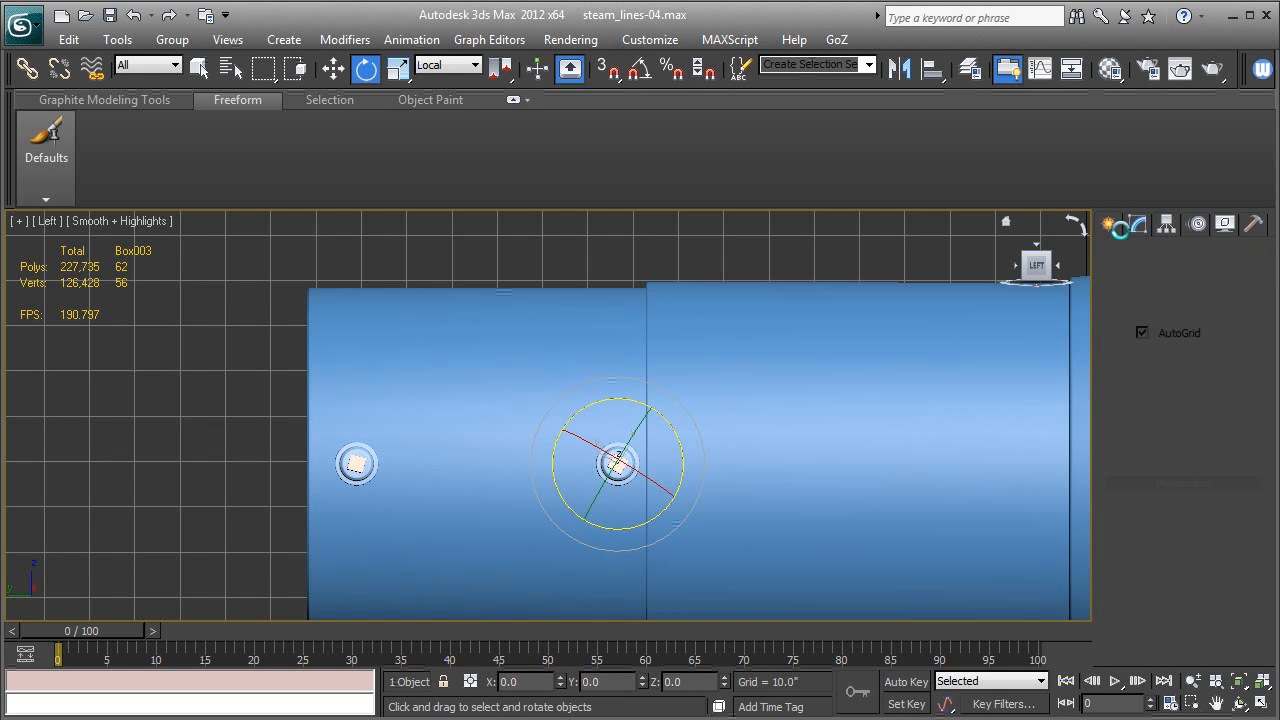
pyautogui.click(1231, 436)
pyautogui.moveTo(535, 421); pyautogui.dragTo(558, 294, button='middle')
pyautogui.moveTo(506, 469); pyautogui.dragTo(515, 457, button='middle')
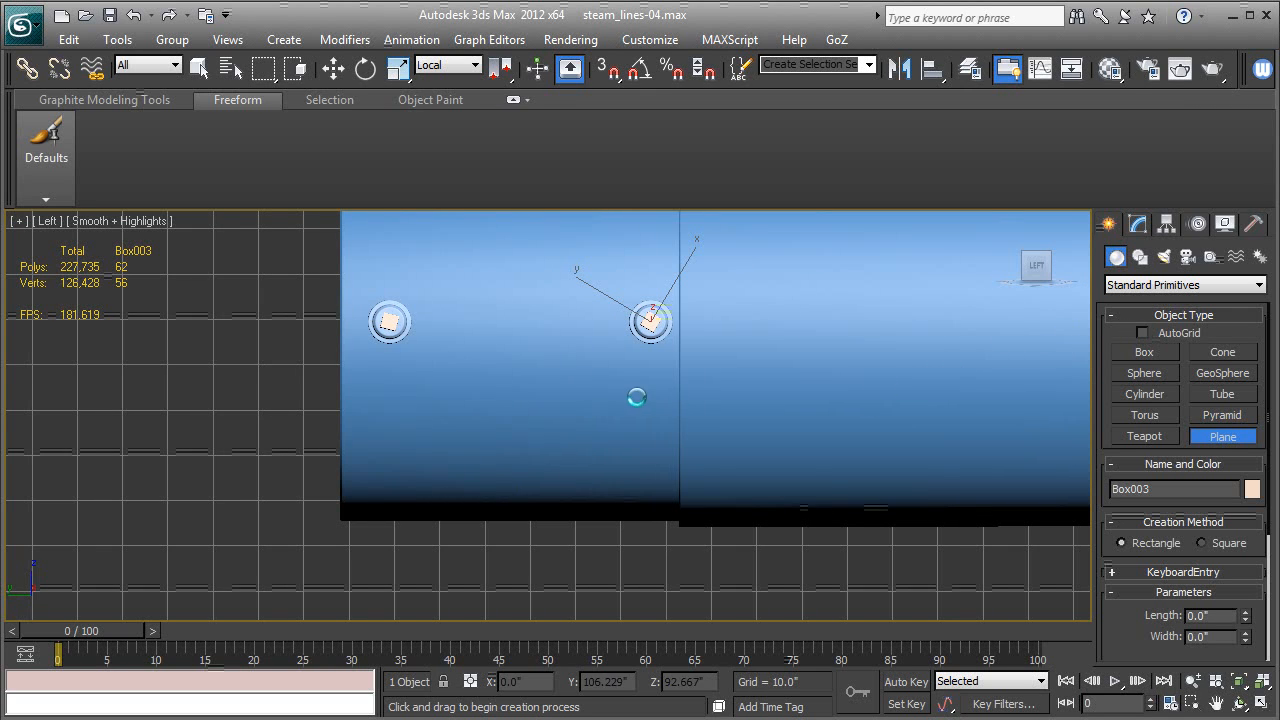
pyautogui.moveTo(634, 397); pyautogui.dragTo(579, 501, button='middle')
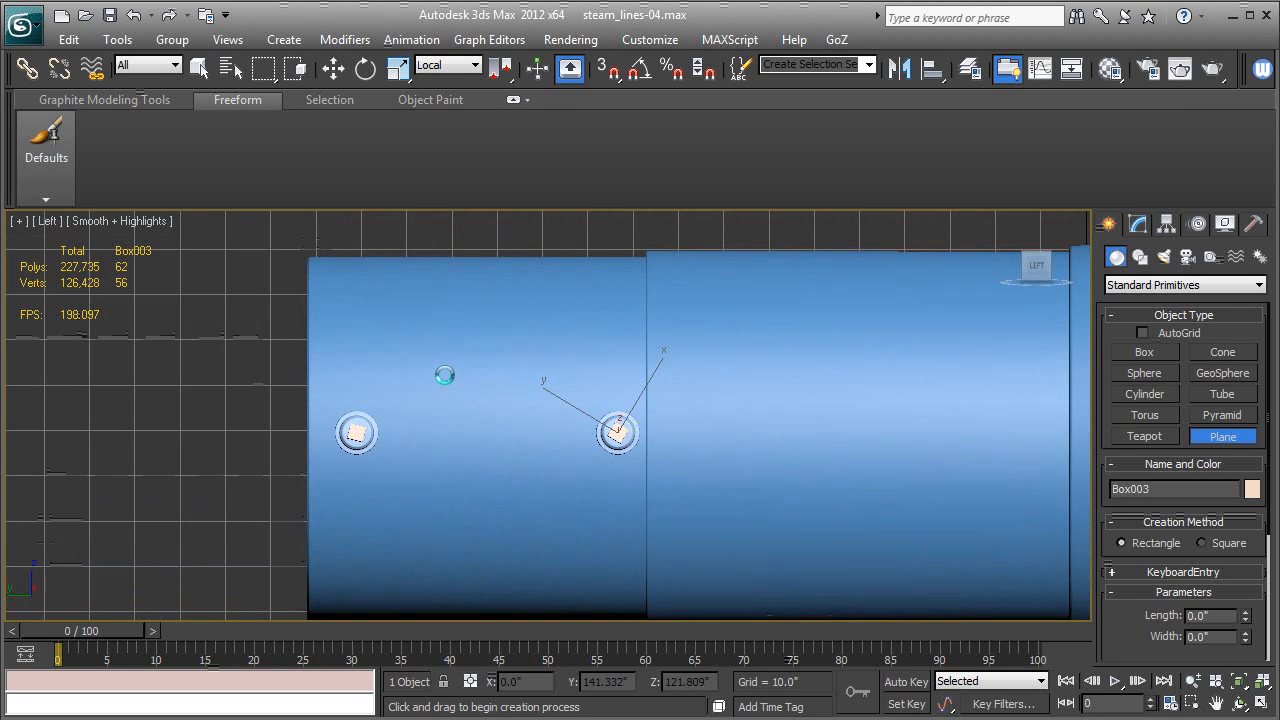
pyautogui.moveTo(444, 355); pyautogui.dragTo(513, 413)
pyautogui.press('F3')
pyautogui.moveTo(513, 416); pyautogui.dragTo(512, 421)
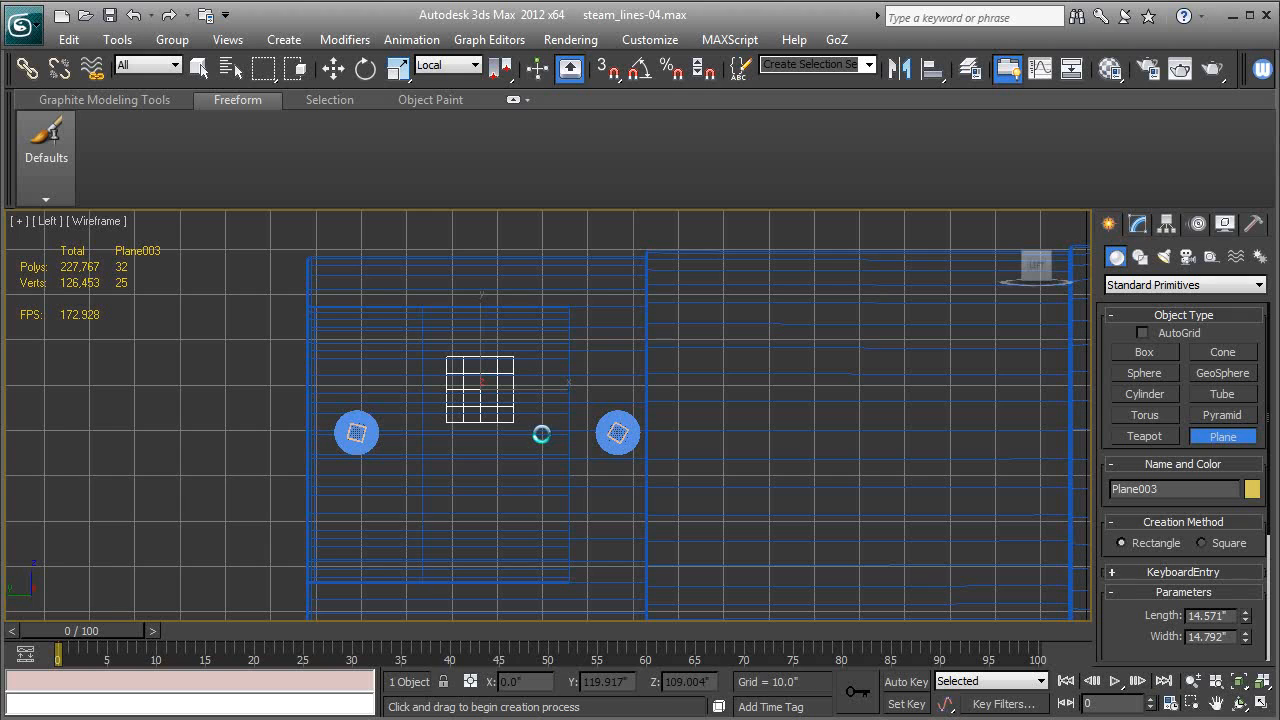
# - In the Perspective view, move the plane out along X to about -45.5", just off the boiler's side, and show shaded edged faces
pyautogui.click(335, 72)
pyautogui.press('p')
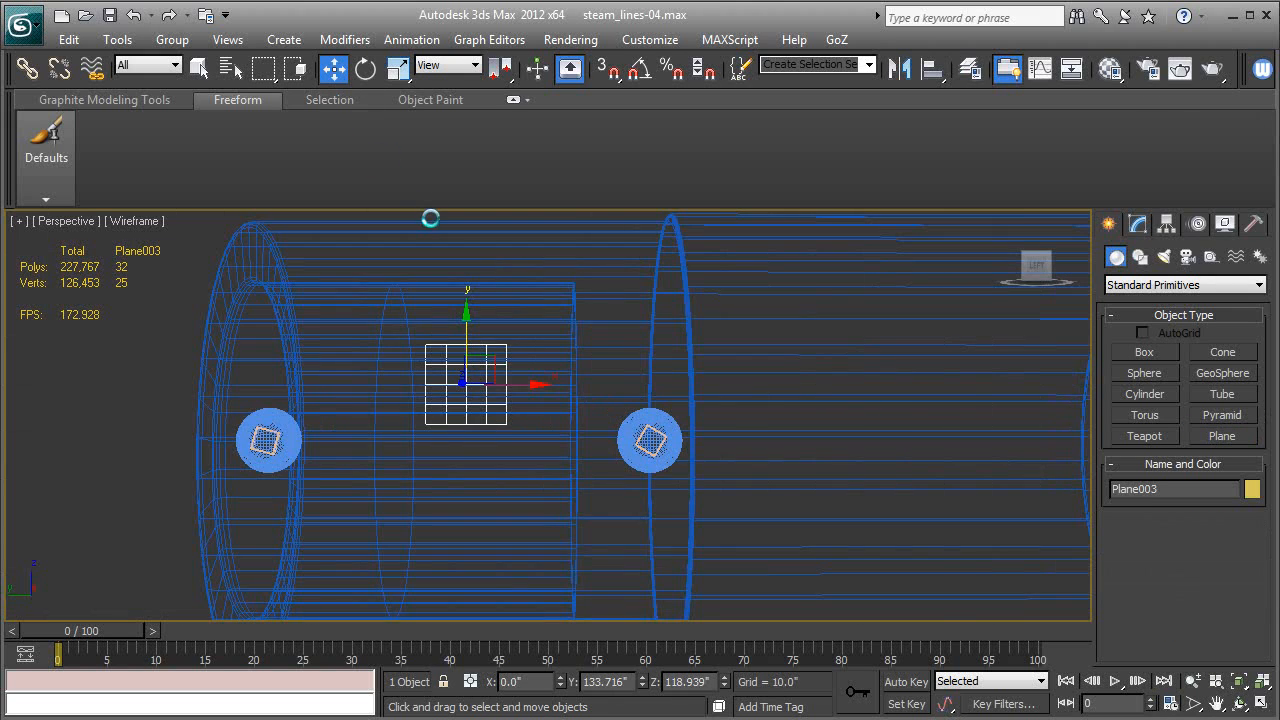
pyautogui.press('z')
pyautogui.moveTo(491, 391)
pyautogui.keyDown('alt'); pyautogui.mouseDown(button='middle')
pyautogui.moveTo(621, 448)
pyautogui.moveTo(546, 445)
pyautogui.moveTo(569, 392)
pyautogui.moveTo(584, 431)
pyautogui.mouseUp(button='middle'); pyautogui.keyUp('alt')
pyautogui.press('F3')
pyautogui.moveTo(484, 404); pyautogui.dragTo(694, 482)
pyautogui.moveTo(694, 482)
pyautogui.keyDown('alt'); pyautogui.mouseDown(button='middle')
pyautogui.moveTo(684, 450)
pyautogui.moveTo(700, 420)
pyautogui.mouseUp(button='middle'); pyautogui.keyUp('alt')
pyautogui.press('F4')
pyautogui.scroll(5, 682, 445)
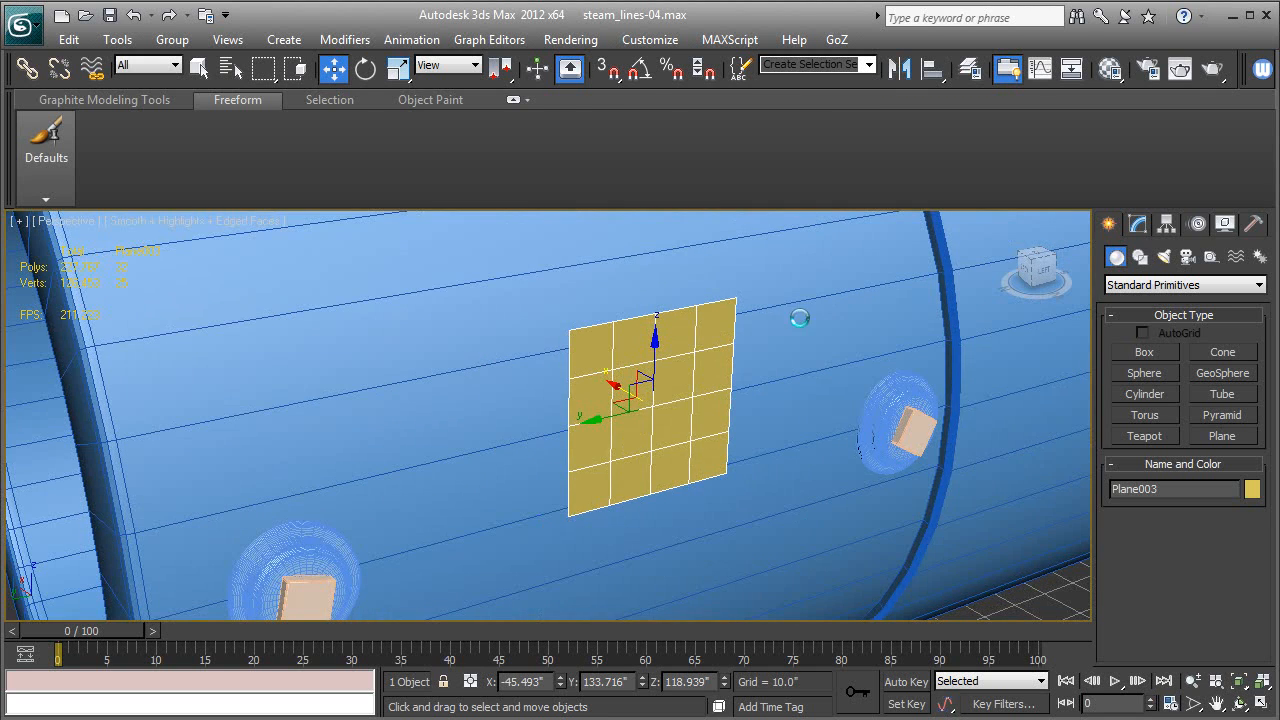
# - Convert the plane to an Editable Poly
pyautogui.click(1137, 224)
pyautogui.rightClick(1130, 306)
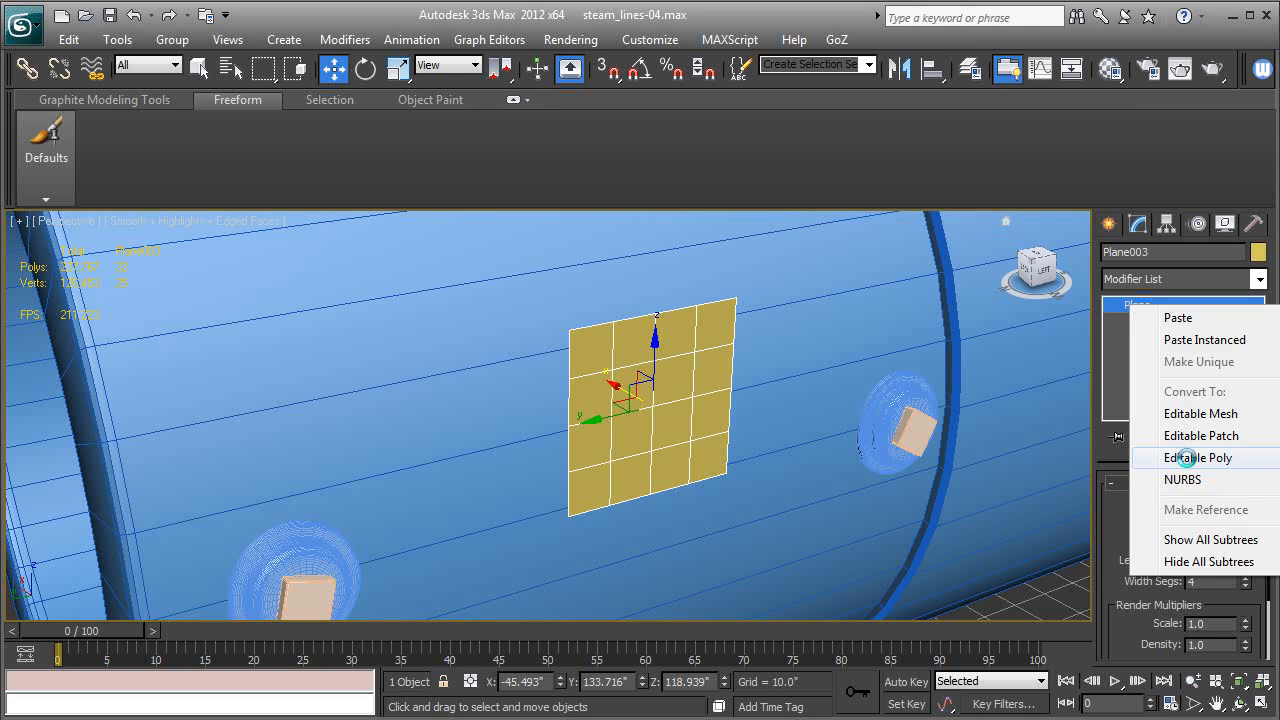
pyautogui.click(1188, 457)
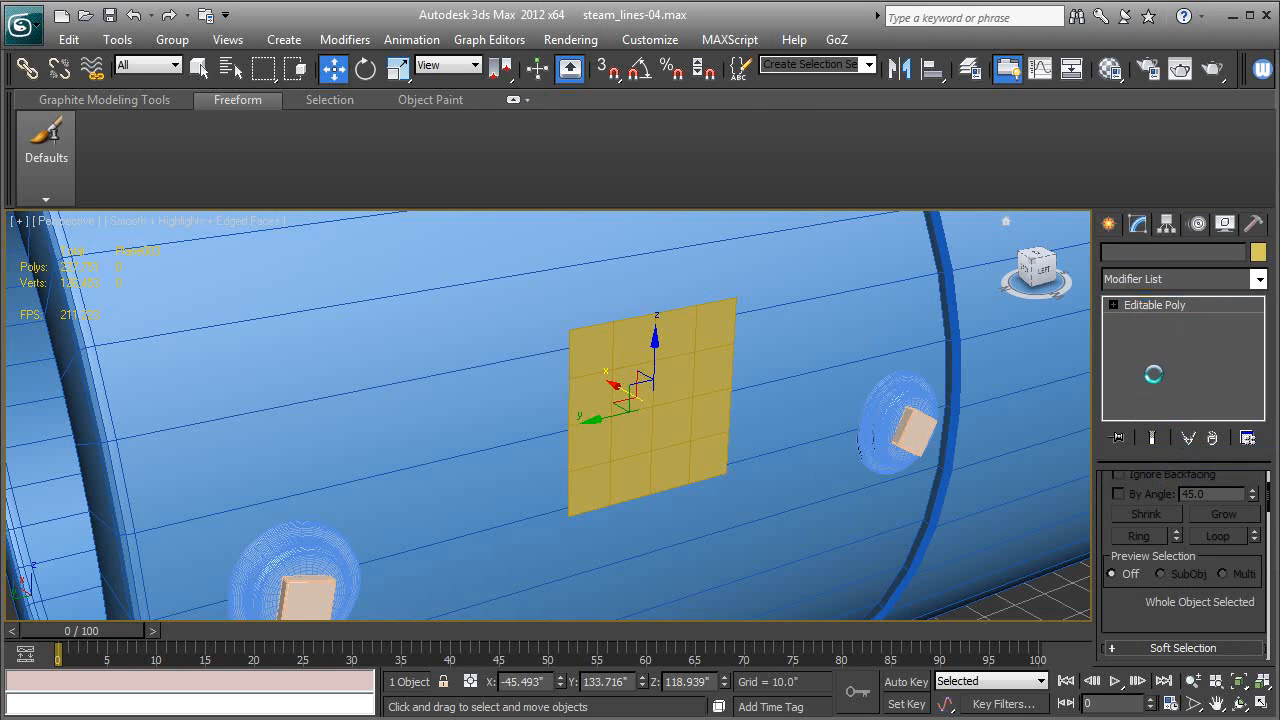
# - Chamfer the plane's upper horizontal edge loop by 0.399" with 1 segment and the Open option enabled
pyautogui.click(1146, 337)
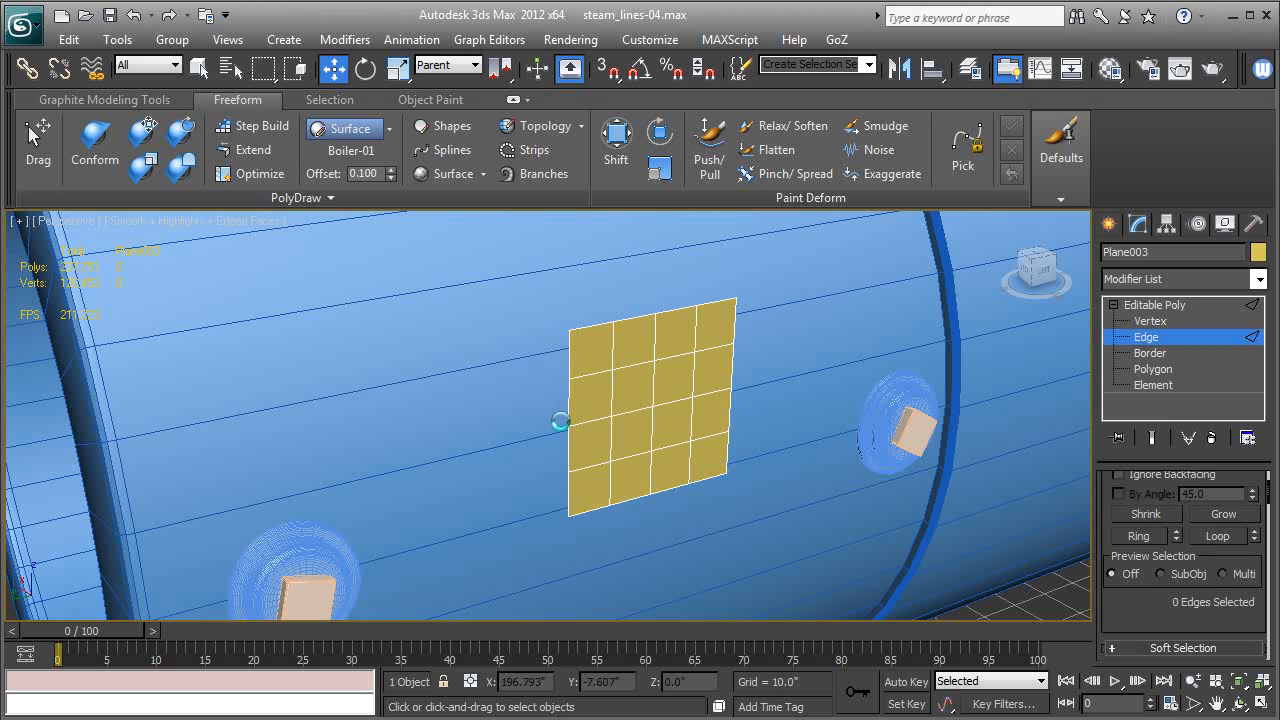
pyautogui.click(629, 367)
pyautogui.doubleClick(644, 378)
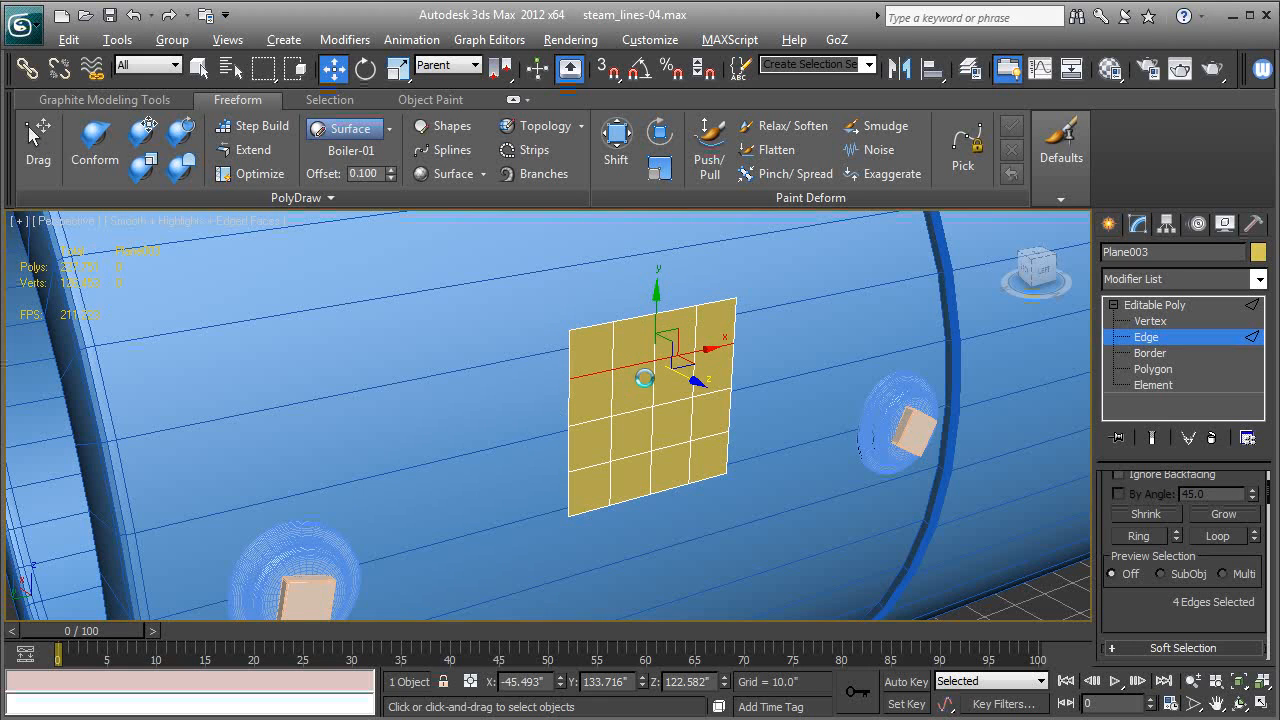
pyautogui.scroll(-6, 1176, 603)
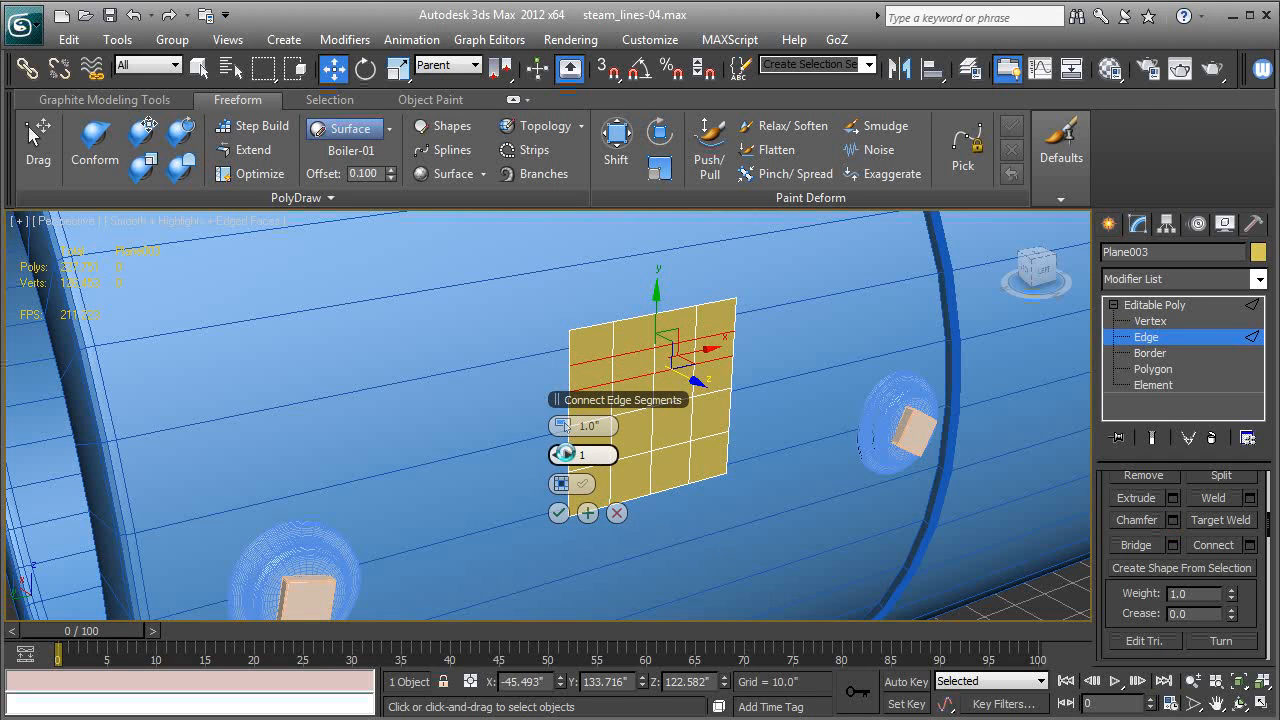
pyautogui.click(563, 483)
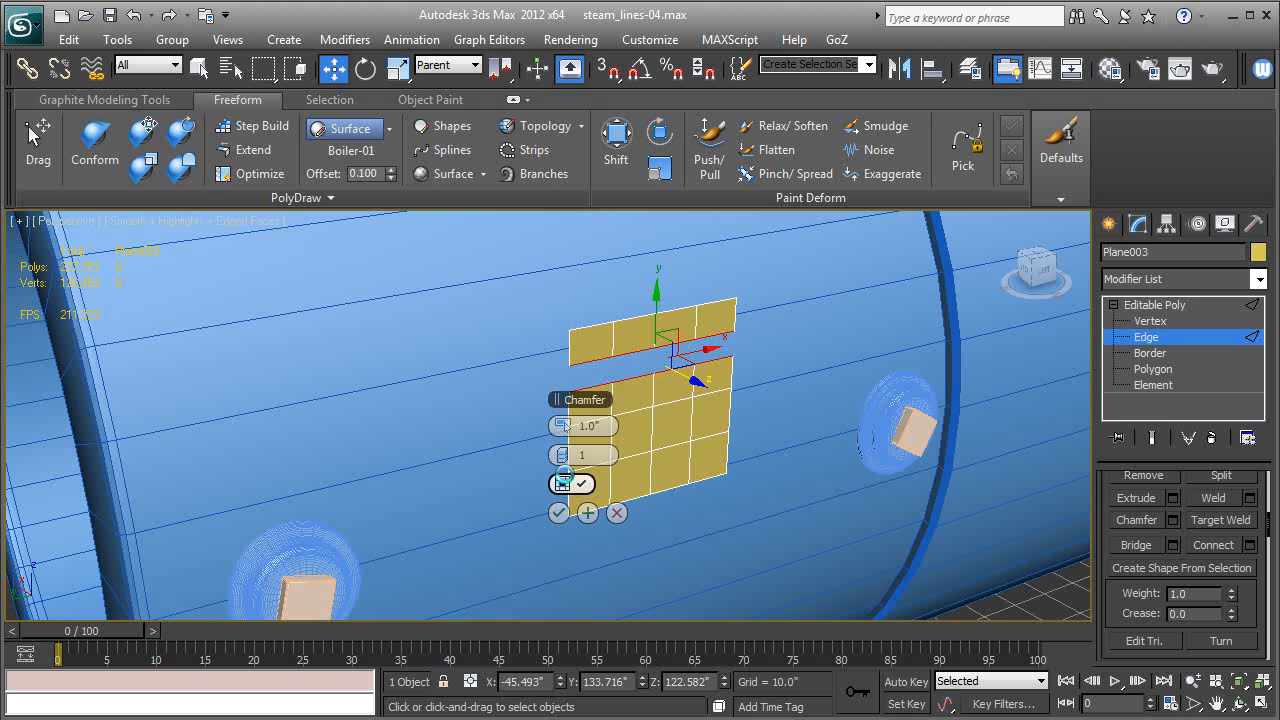
pyautogui.moveTo(563, 425); pyautogui.dragTo(561, 425)
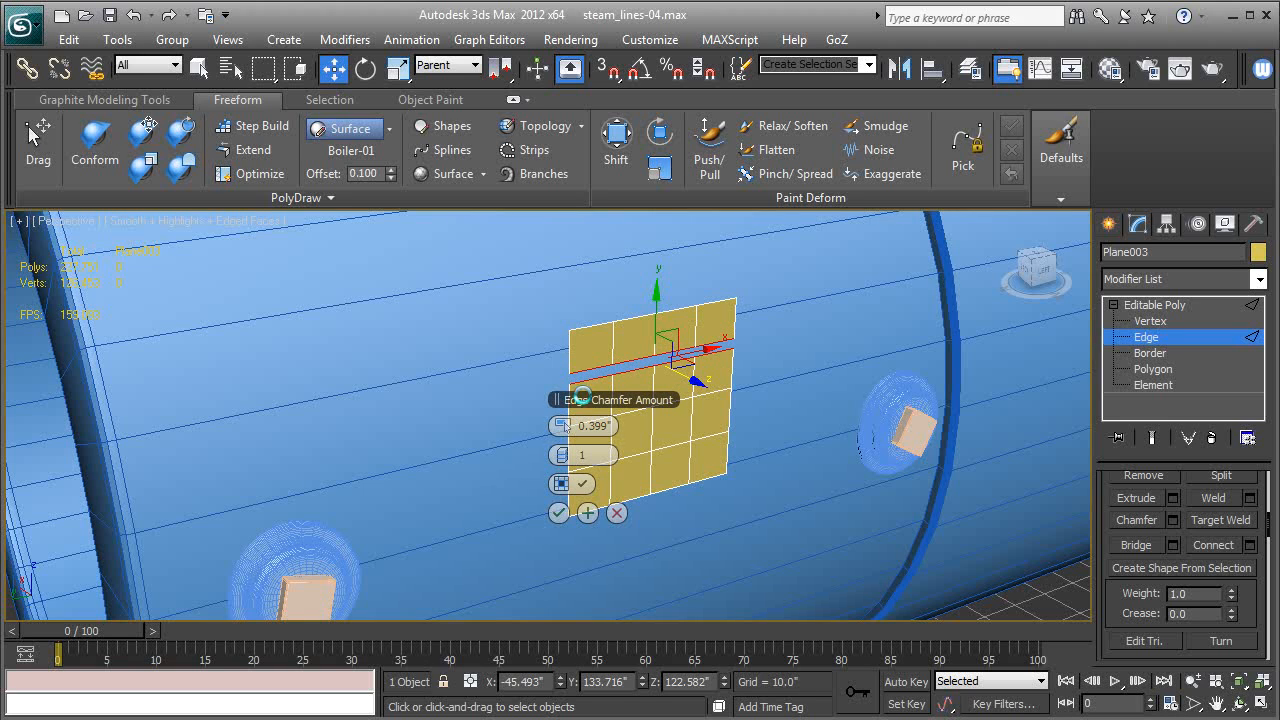
pyautogui.click(565, 514)
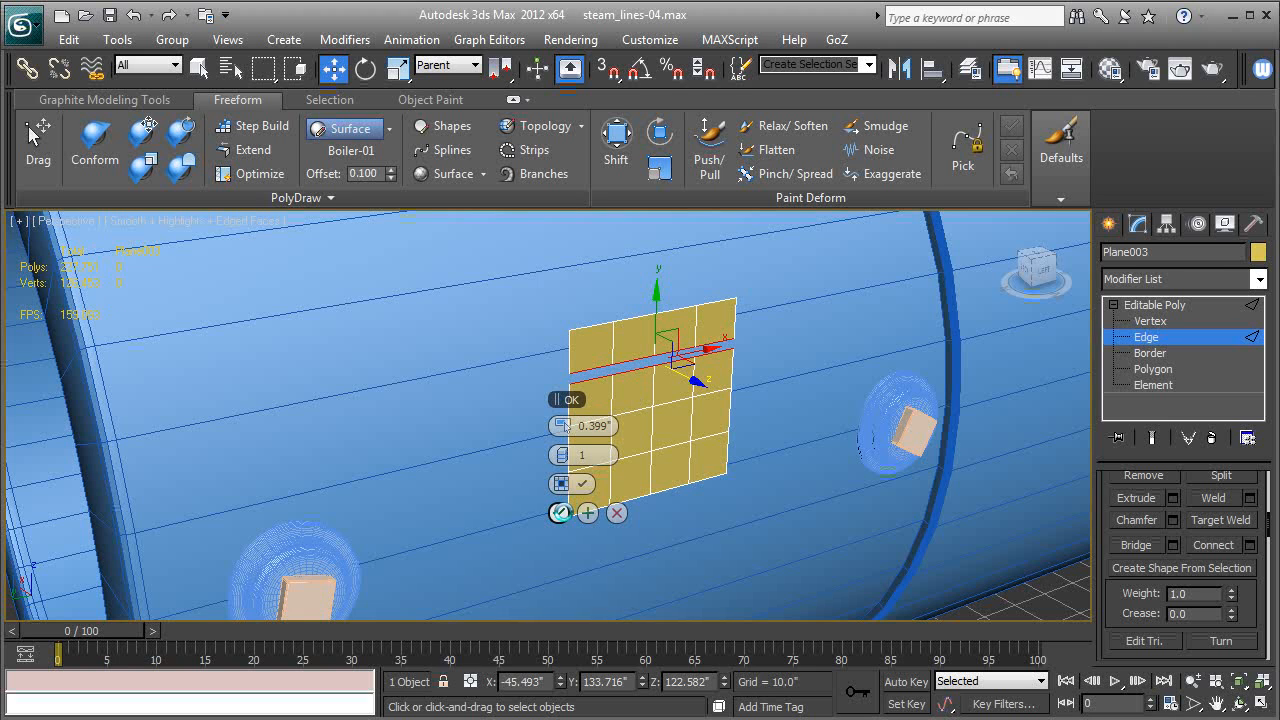
pyautogui.click(559, 513)
# - Delete the two outermost polygons in the row just below the plane's gap, and return to Edge level
pyautogui.keyDown('alt'); pyautogui.moveTo(630, 470); pyautogui.dragTo(690, 470, button='middle'); pyautogui.keyUp('alt')
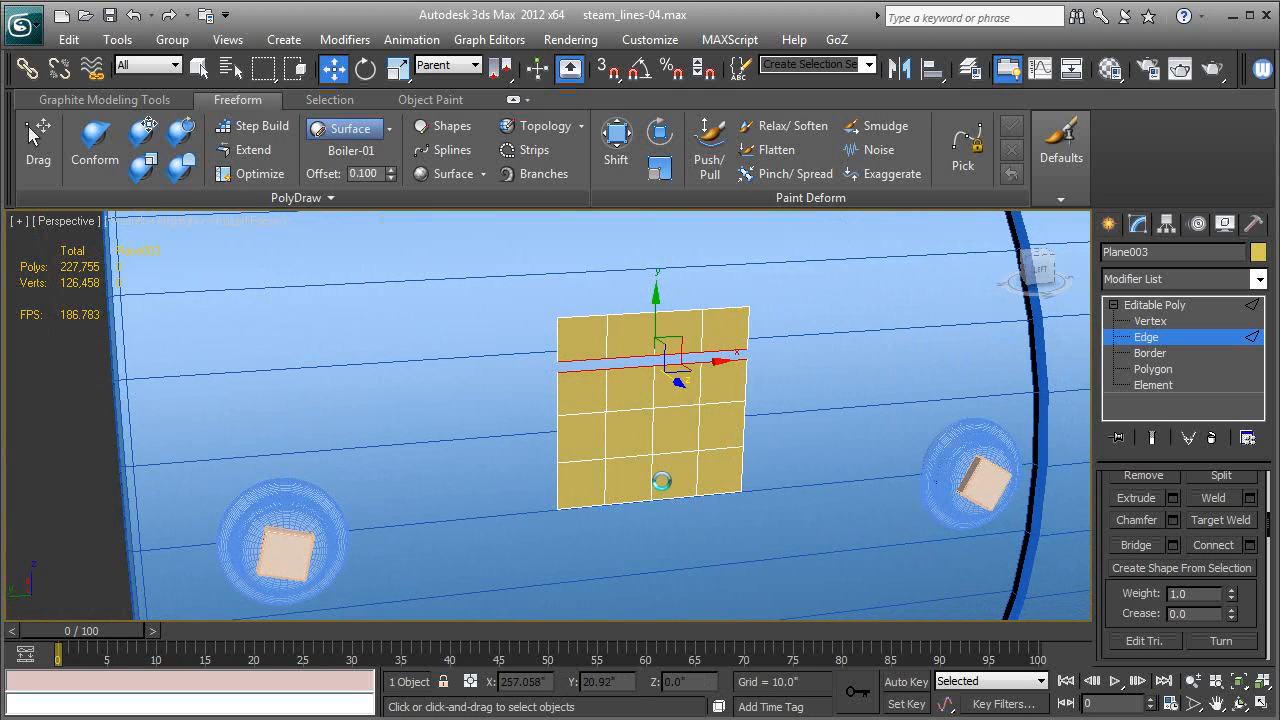
pyautogui.click(1152, 369)
pyautogui.click(727, 388)
pyautogui.keyDown('ctrl'); pyautogui.click(565, 402); pyautogui.keyUp('ctrl')
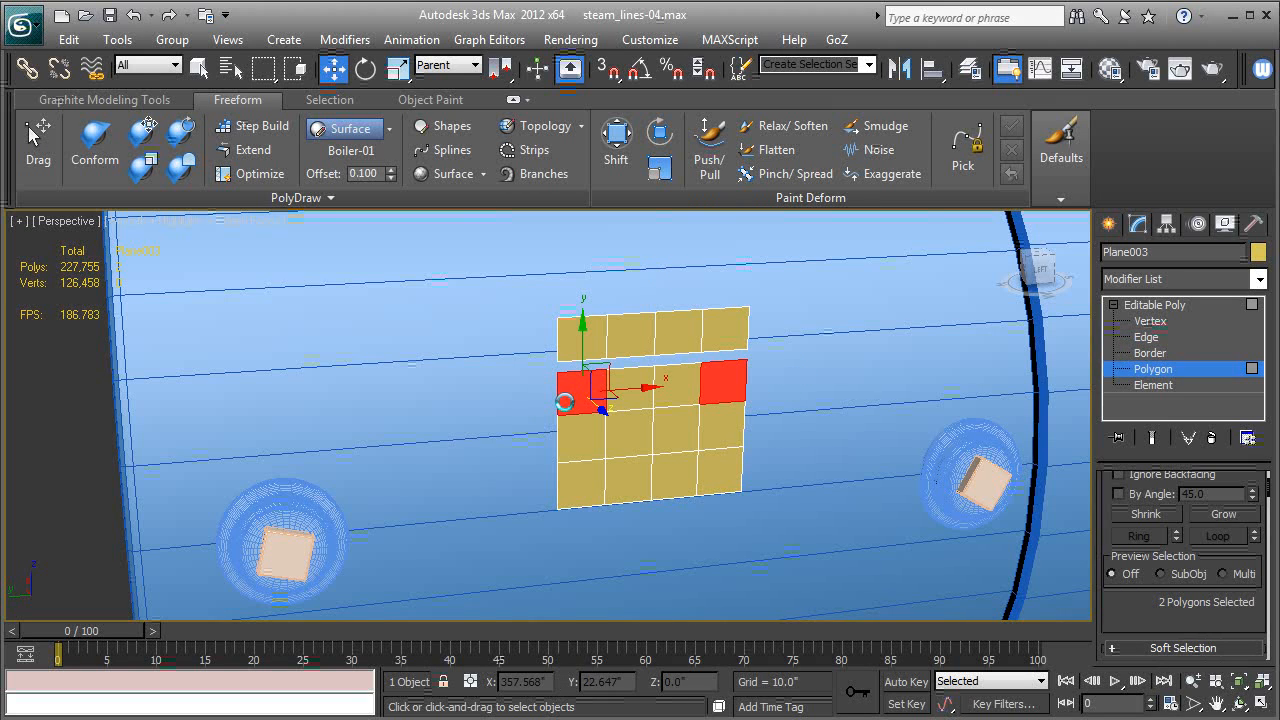
pyautogui.press('Delete')
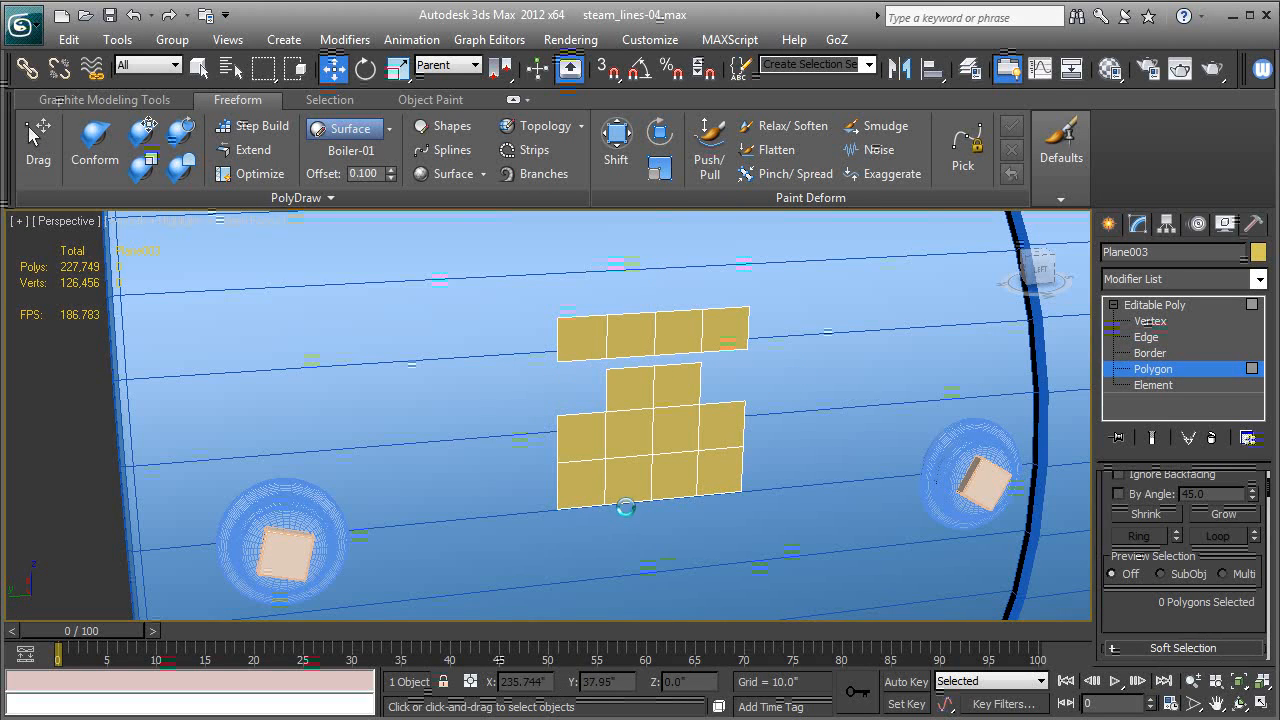
pyautogui.click(1146, 337)
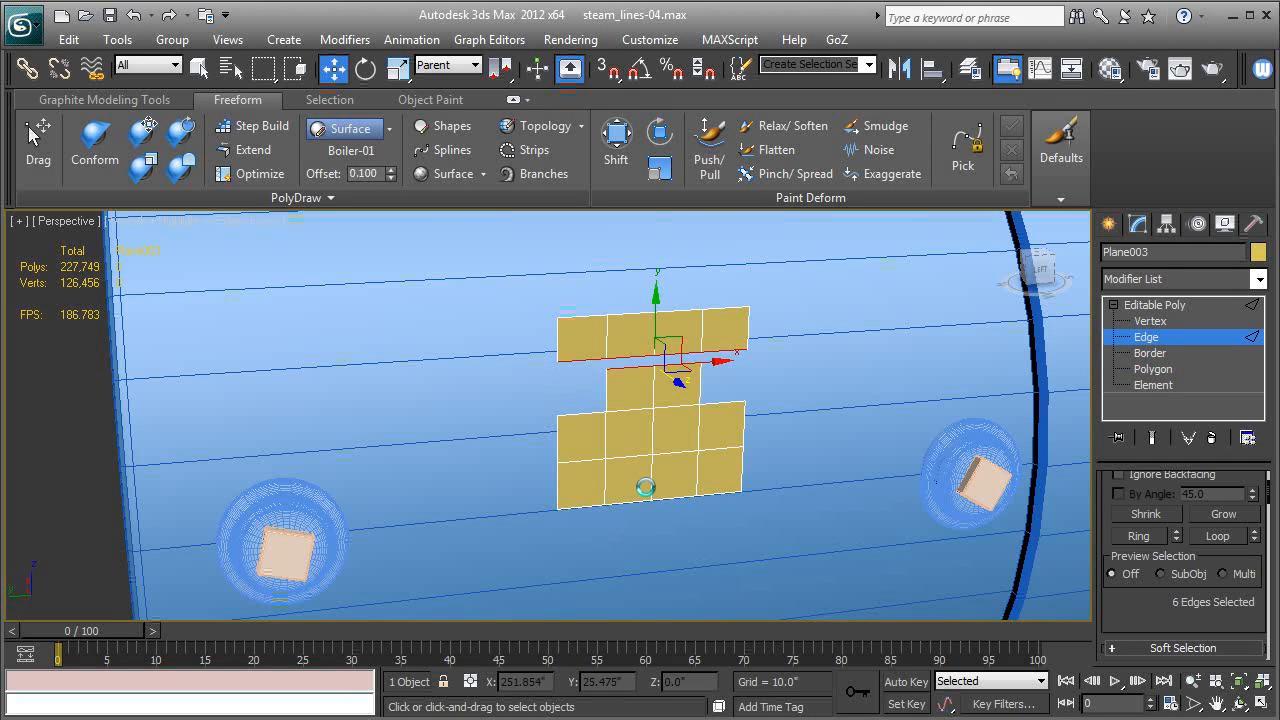
# - Extend the two middle edges of the plane's lowest row downward by about 2" to form a centered tab
pyautogui.click(623, 500)
pyautogui.keyDown('ctrl'); pyautogui.click(666, 498); pyautogui.keyUp('ctrl')
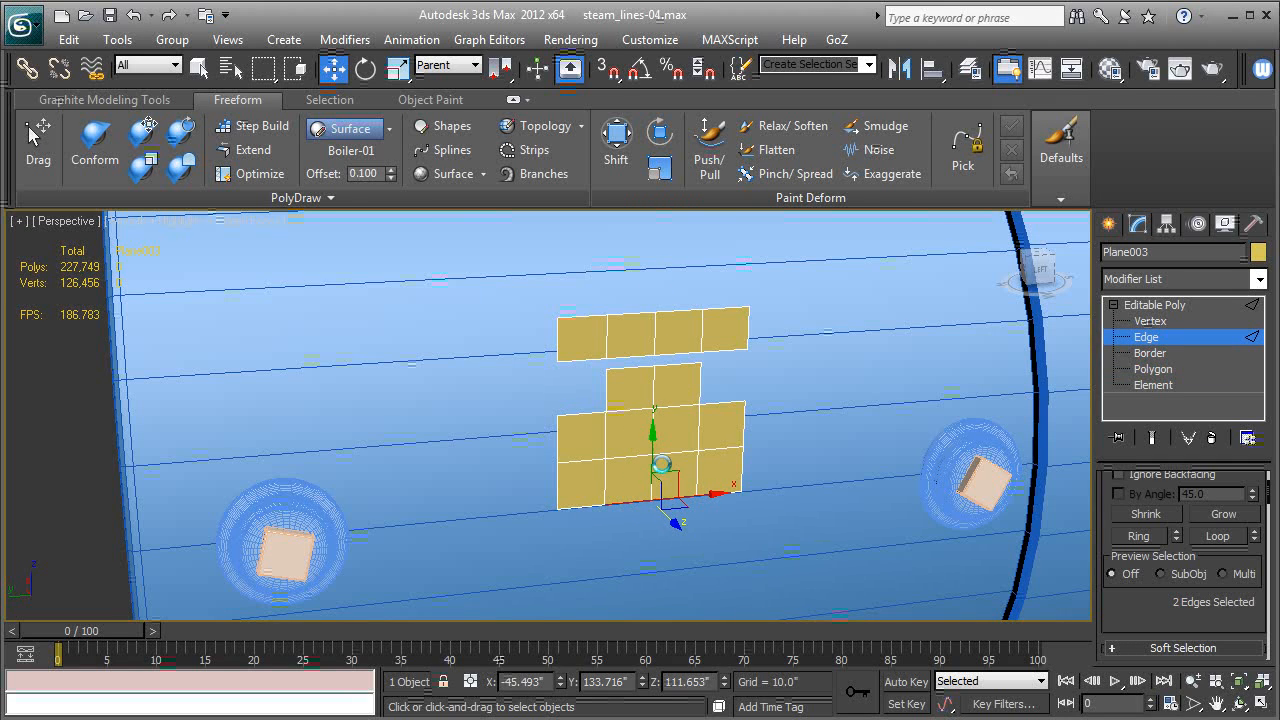
pyautogui.keyDown('shift'); pyautogui.moveTo(648, 444); pyautogui.dragTo(643, 469); pyautogui.keyUp('shift')
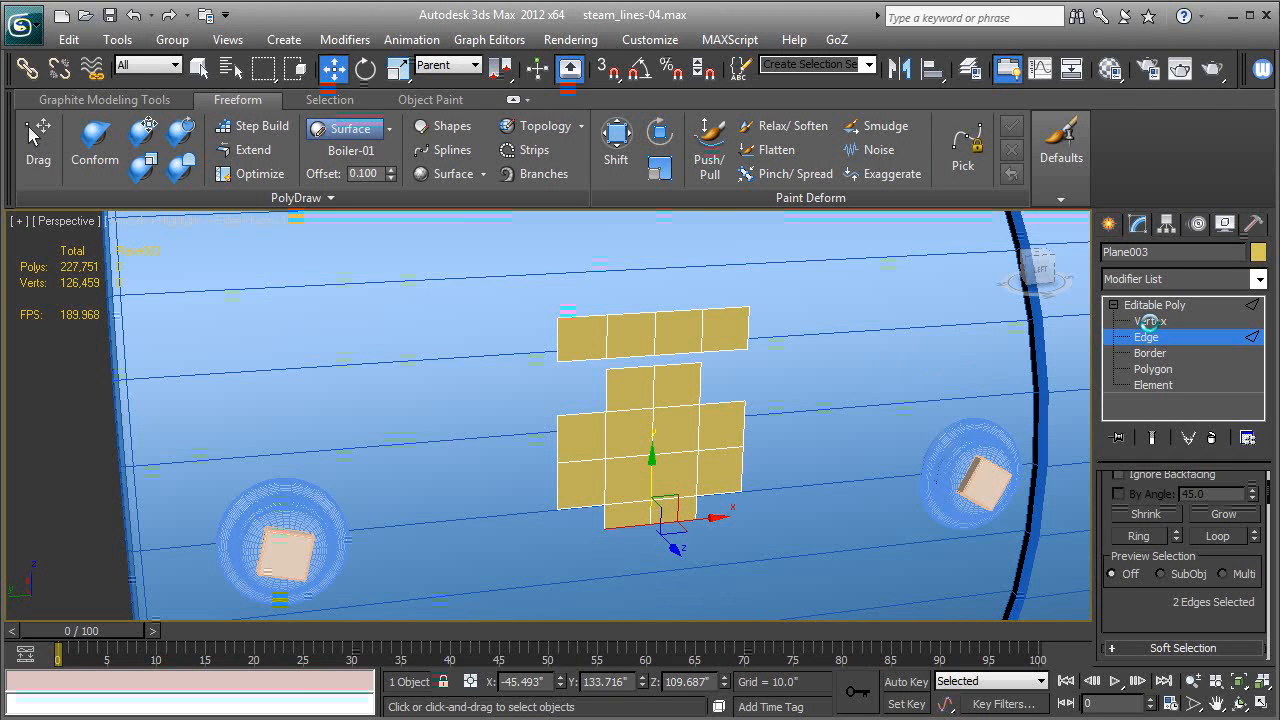
# - Chamfer the six outer vertical edges of the upper strip and the wide lower rows by 0.439" with 1 segment and Open disabled
pyautogui.click(745, 430)
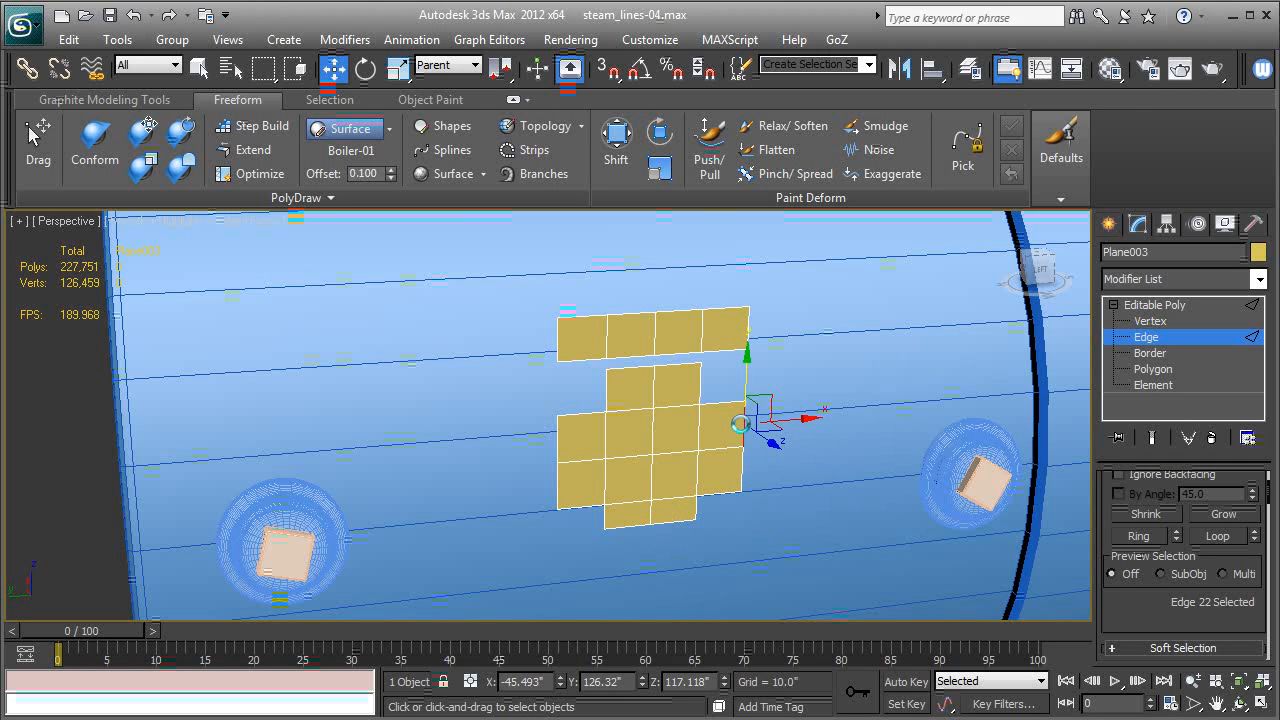
pyautogui.keyDown('ctrl'); pyautogui.click(742, 465); pyautogui.keyUp('ctrl')
pyautogui.keyDown('ctrl'); pyautogui.click(559, 438); pyautogui.keyUp('ctrl')
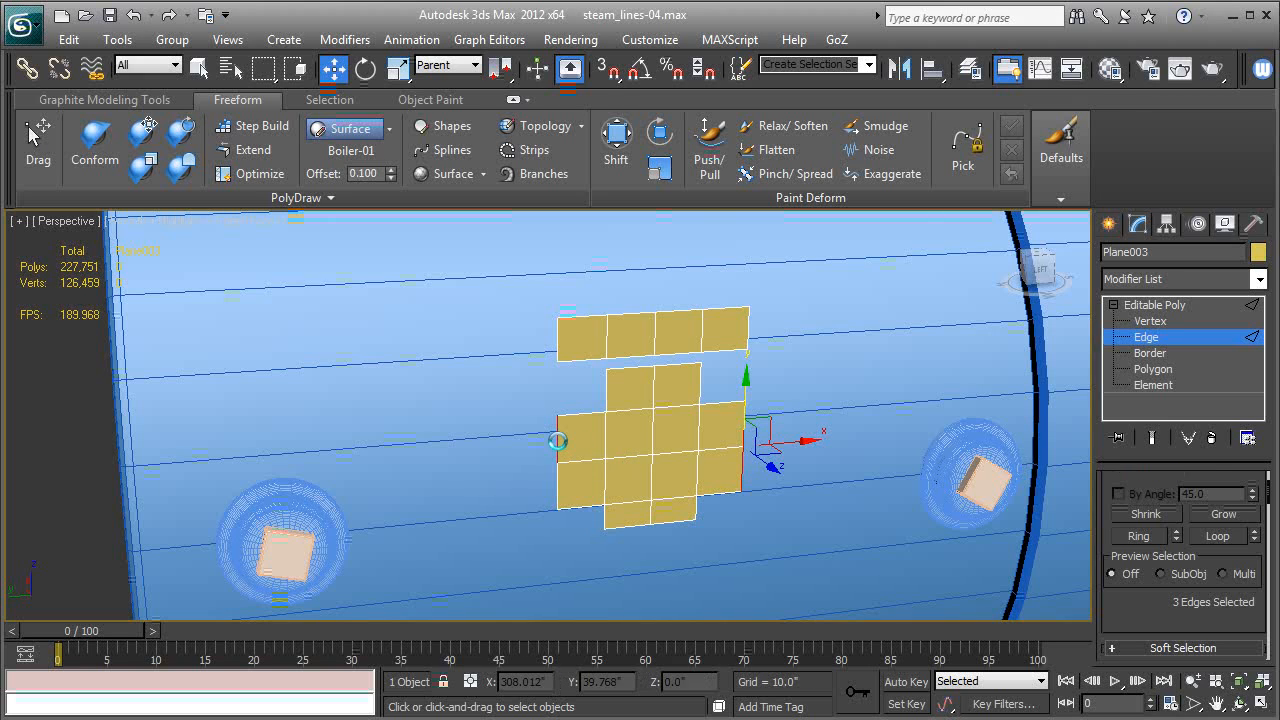
pyautogui.keyDown('ctrl'); pyautogui.click(558, 482); pyautogui.keyUp('ctrl')
pyautogui.keyDown('ctrl'); pyautogui.click(557, 341); pyautogui.keyUp('ctrl')
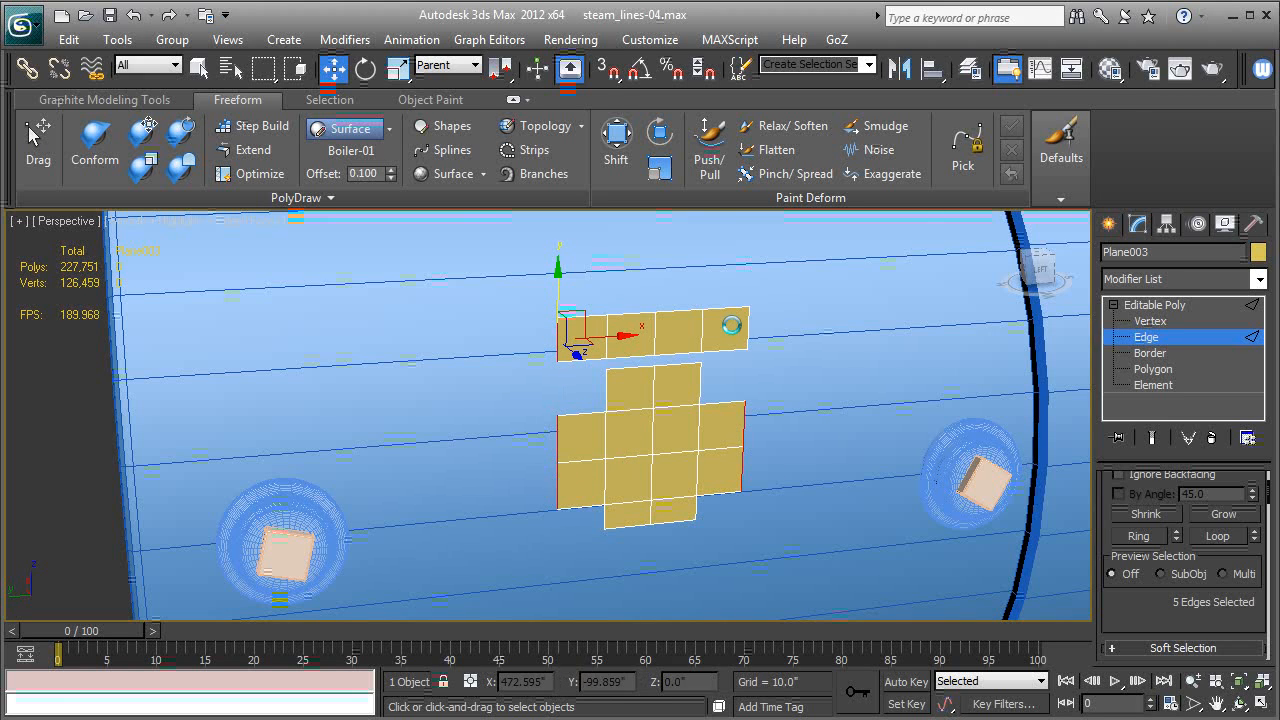
pyautogui.keyDown('ctrl'); pyautogui.click(744, 323); pyautogui.keyUp('ctrl')
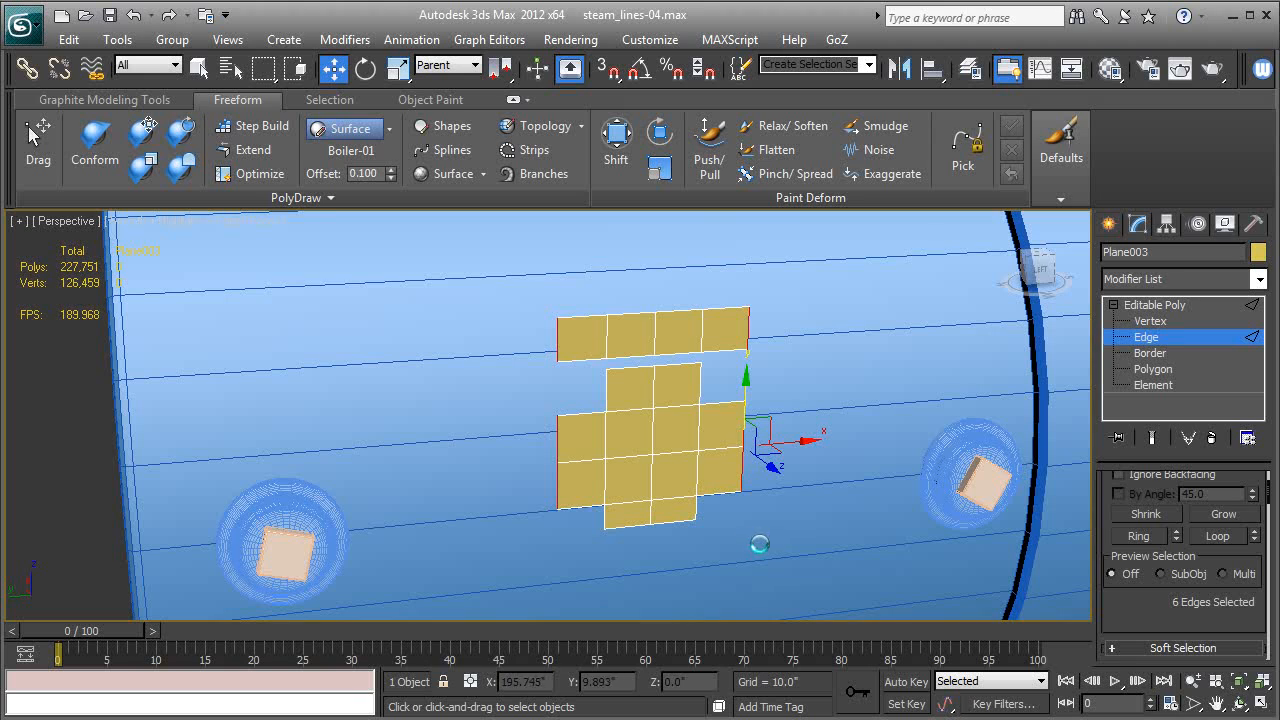
pyautogui.scroll(-5, 1107, 624)
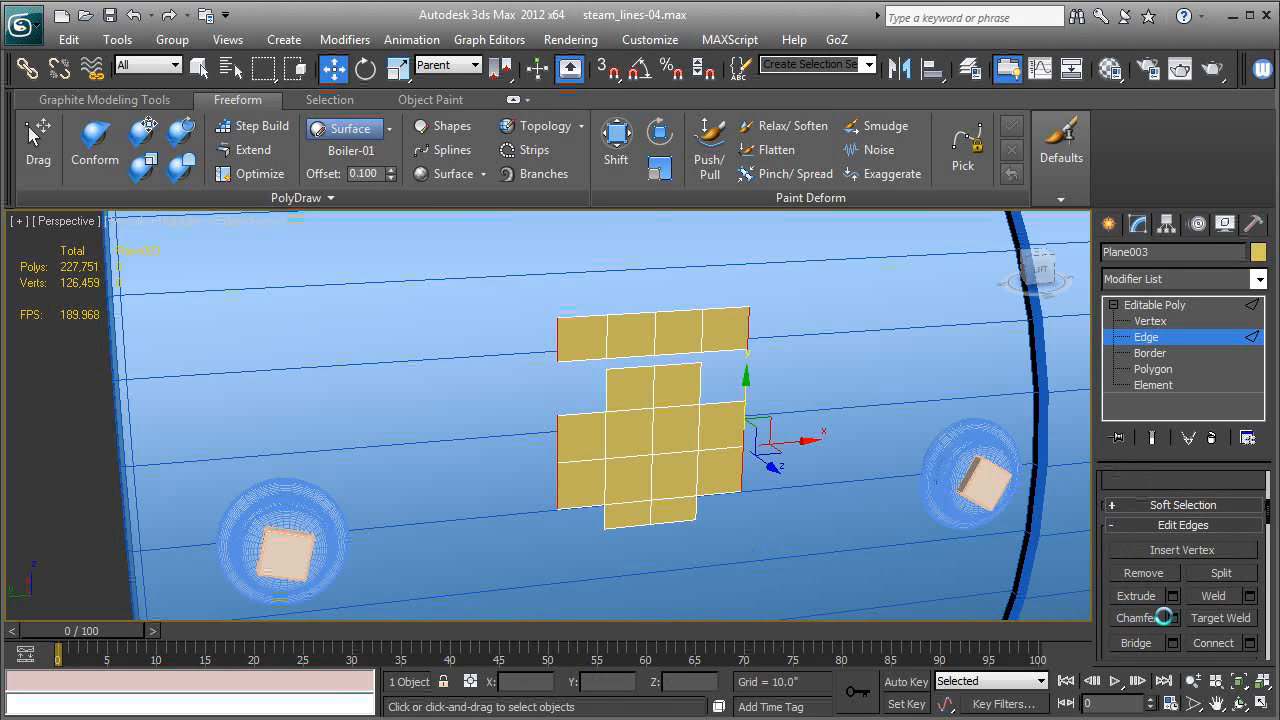
pyautogui.click(1172, 617)
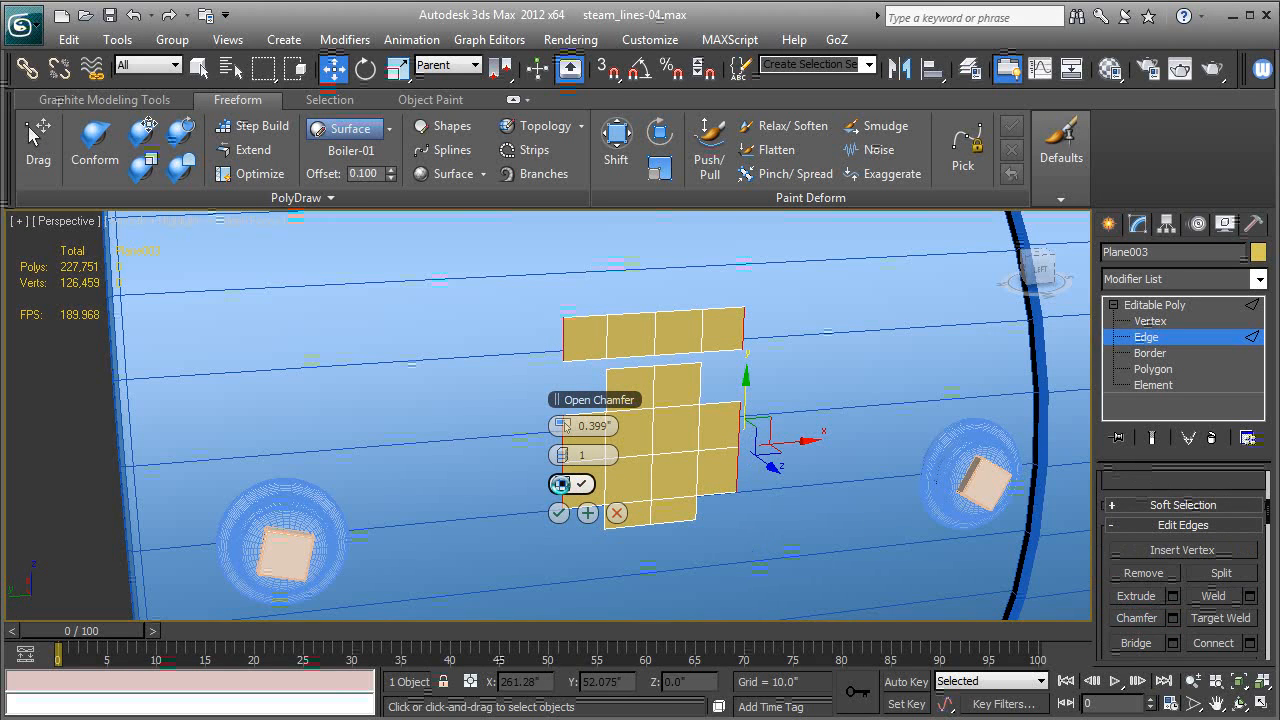
pyautogui.click(561, 484)
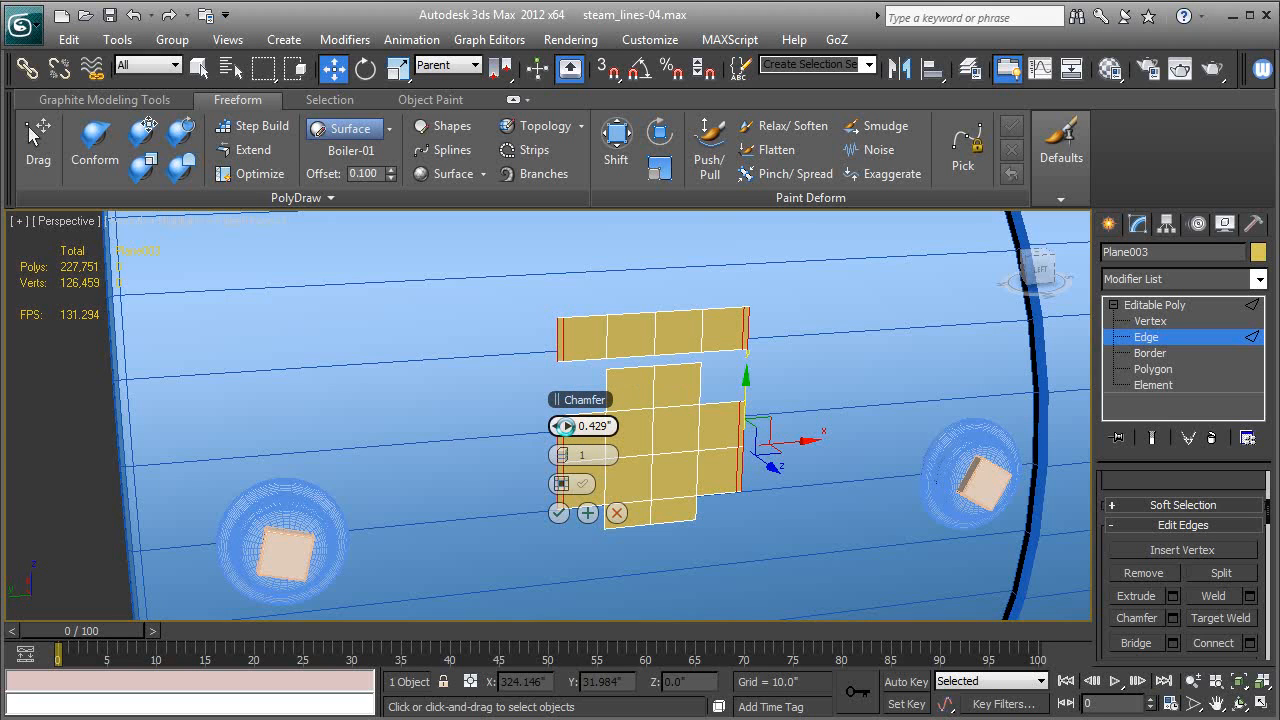
pyautogui.click(566, 426)
pyautogui.moveTo(433, 470); pyautogui.dragTo(423, 481, button='middle')
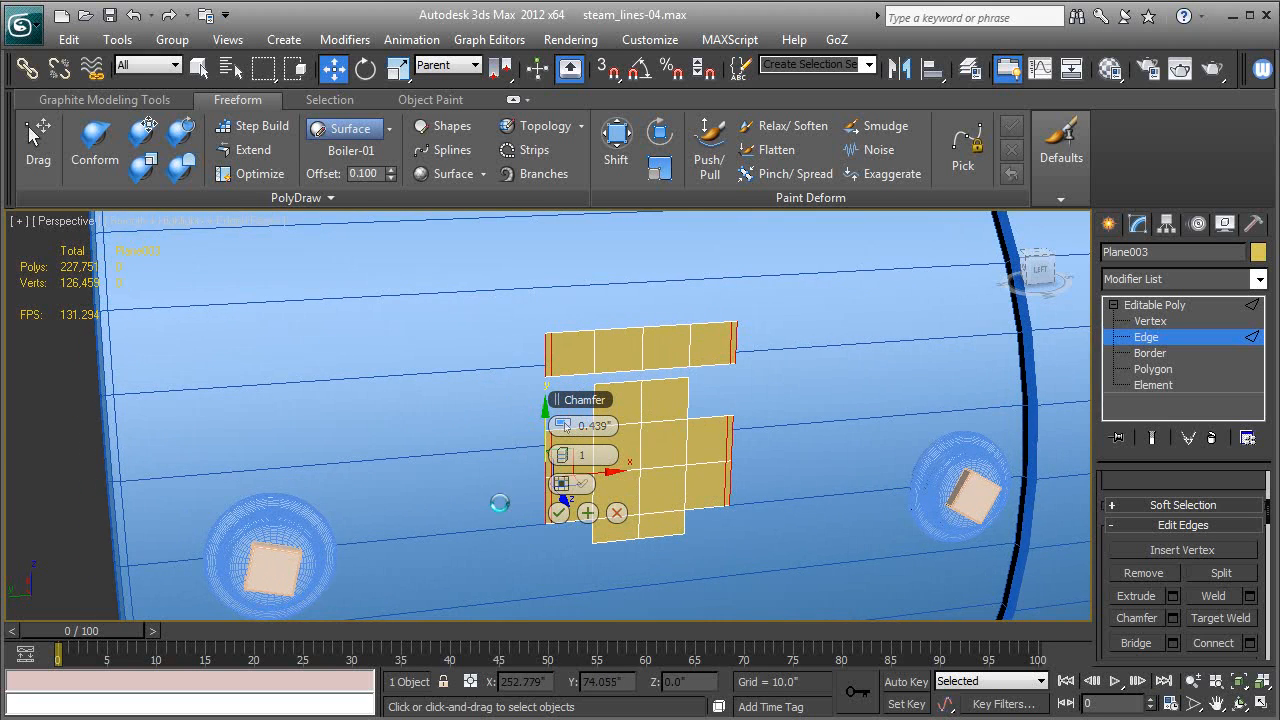
pyautogui.click(559, 512)
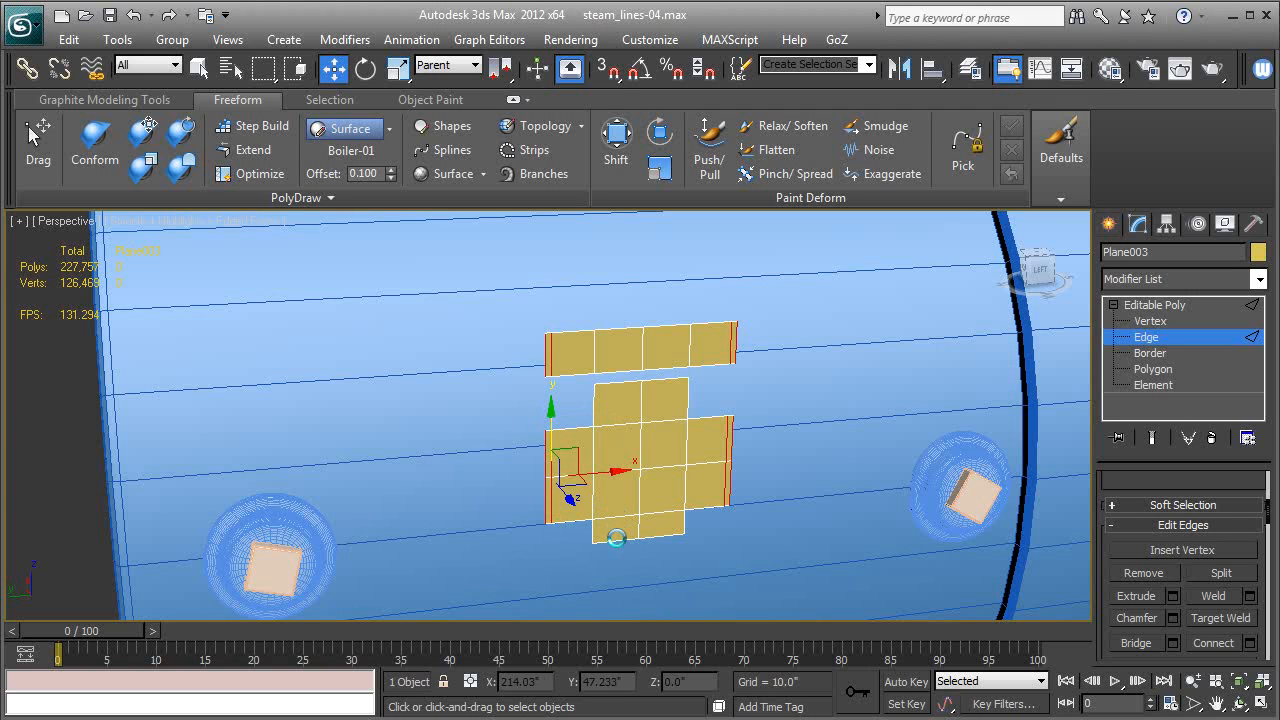
# - Chamfer the upper strip's long horizontal edges and the end edges of the lower piece's top and bottom tabs with the same settings
pyautogui.click(616, 538)
pyautogui.click(665, 382)
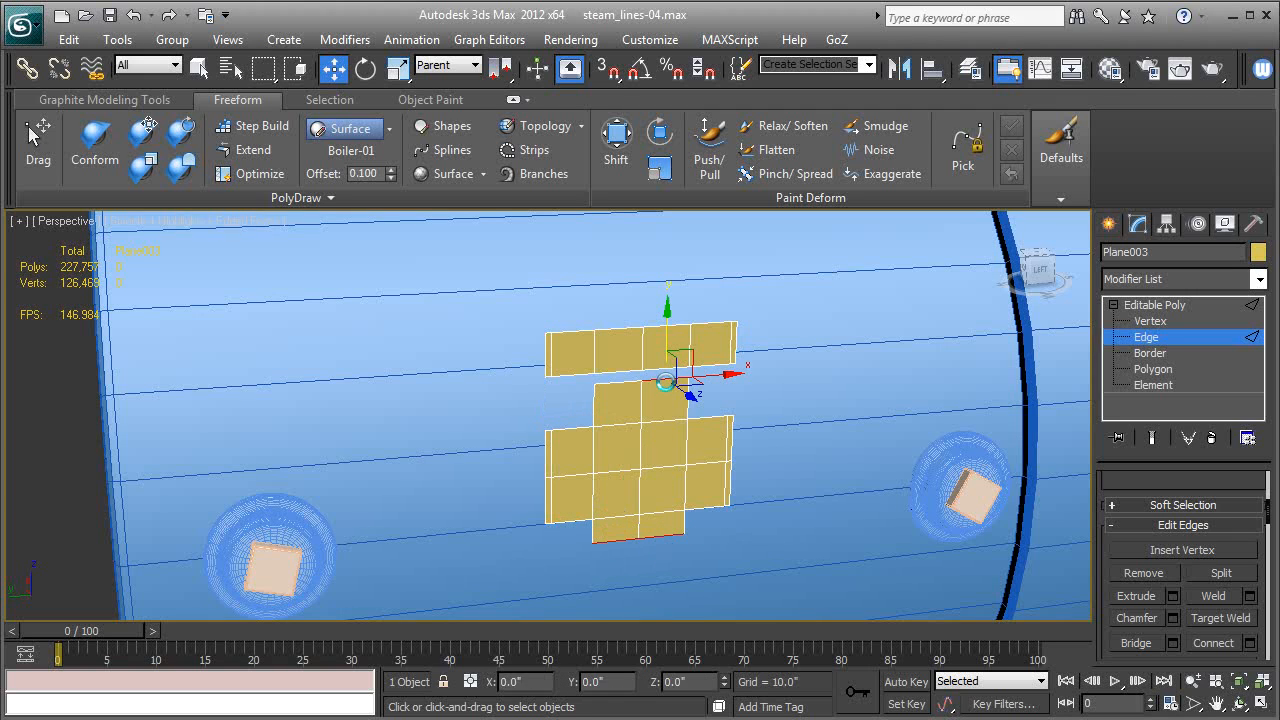
pyautogui.keyDown('ctrl'); pyautogui.click(620, 382); pyautogui.keyUp('ctrl')
pyautogui.keyDown('ctrl'); pyautogui.click(572, 376); pyautogui.keyUp('ctrl')
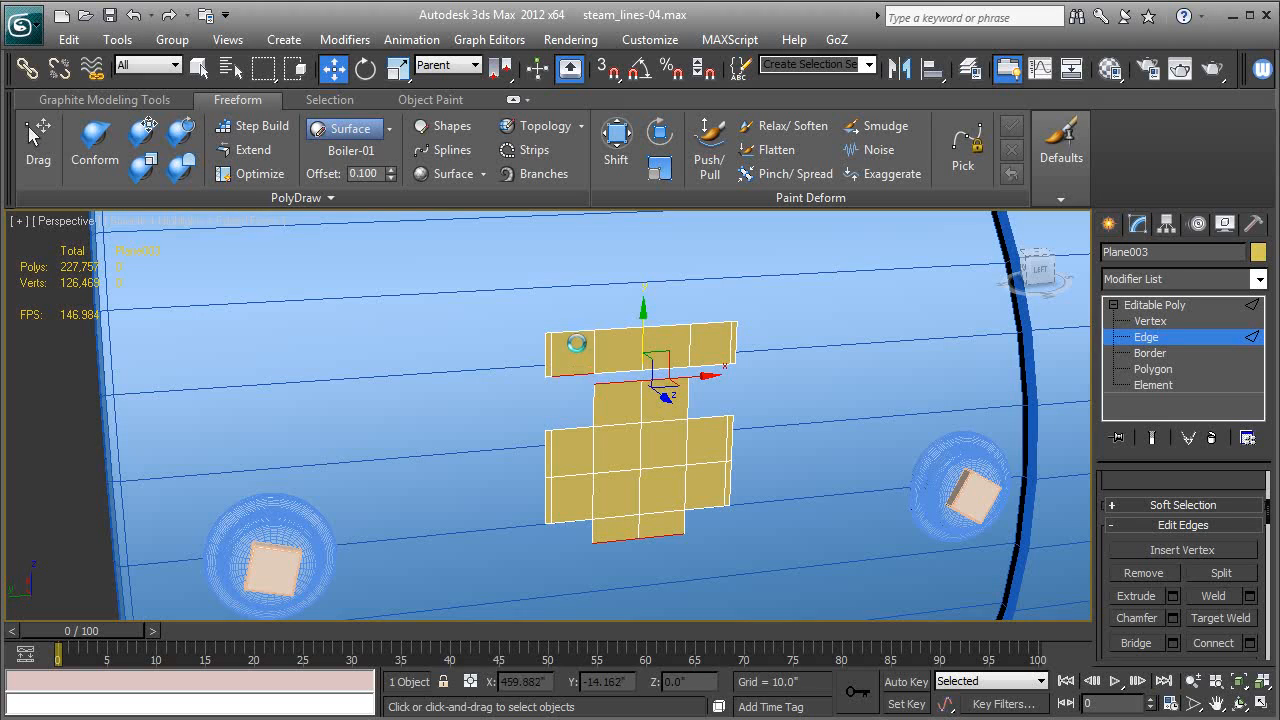
pyautogui.keyDown('ctrl'); pyautogui.click(573, 332); pyautogui.keyUp('ctrl')
pyautogui.hotkey('alt', 'l')
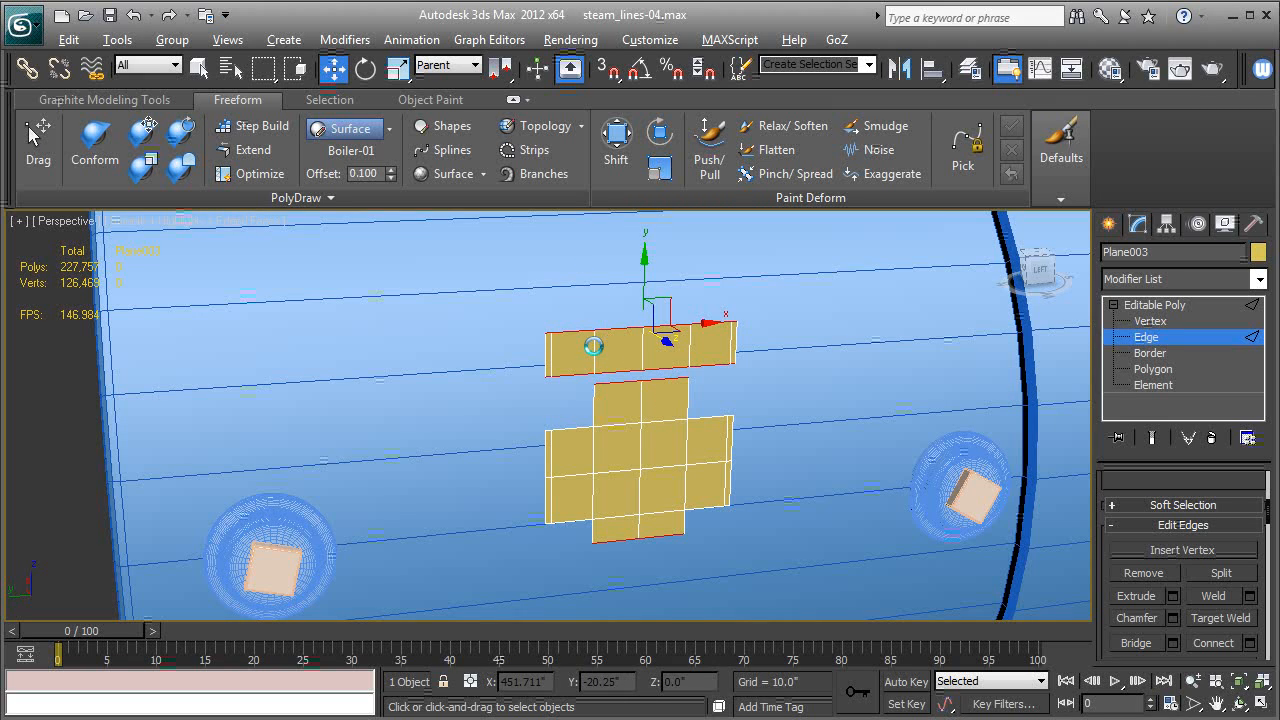
pyautogui.click(1170, 617)
pyautogui.click(560, 510)
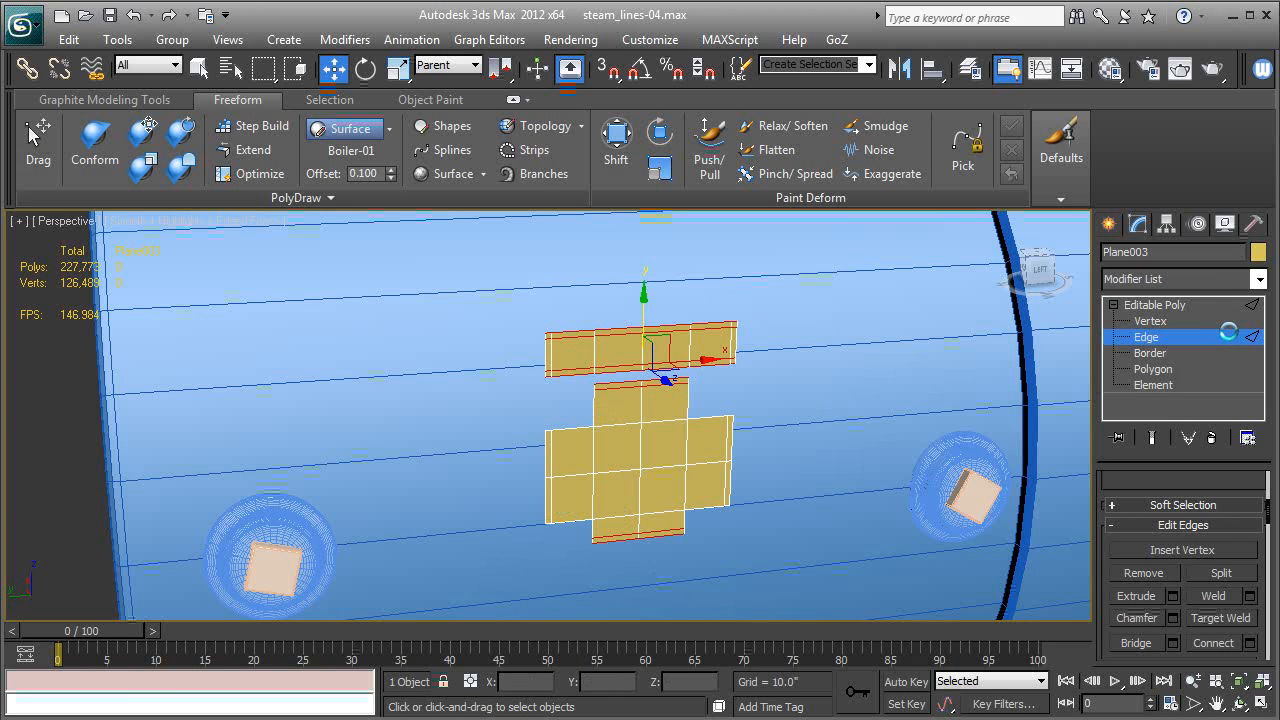
# - Leave Edge level and conform the whole plane onto the Boiler-01 surface with the Conform brush
pyautogui.click(1163, 305)
pyautogui.moveTo(757, 439); pyautogui.dragTo(792, 467, button='middle')
pyautogui.scroll(-5, 725, 462)
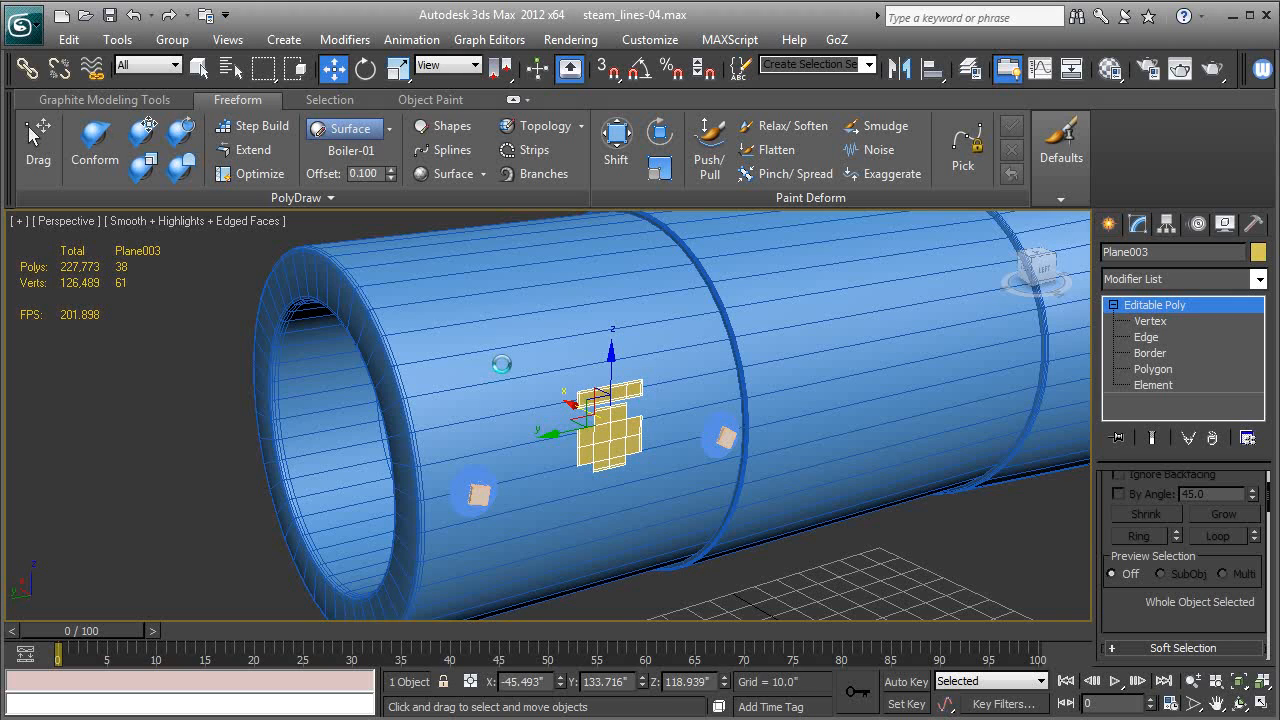
pyautogui.keyDown('alt'); pyautogui.moveTo(697, 400); pyautogui.dragTo(641, 377, button='middle'); pyautogui.keyUp('alt')
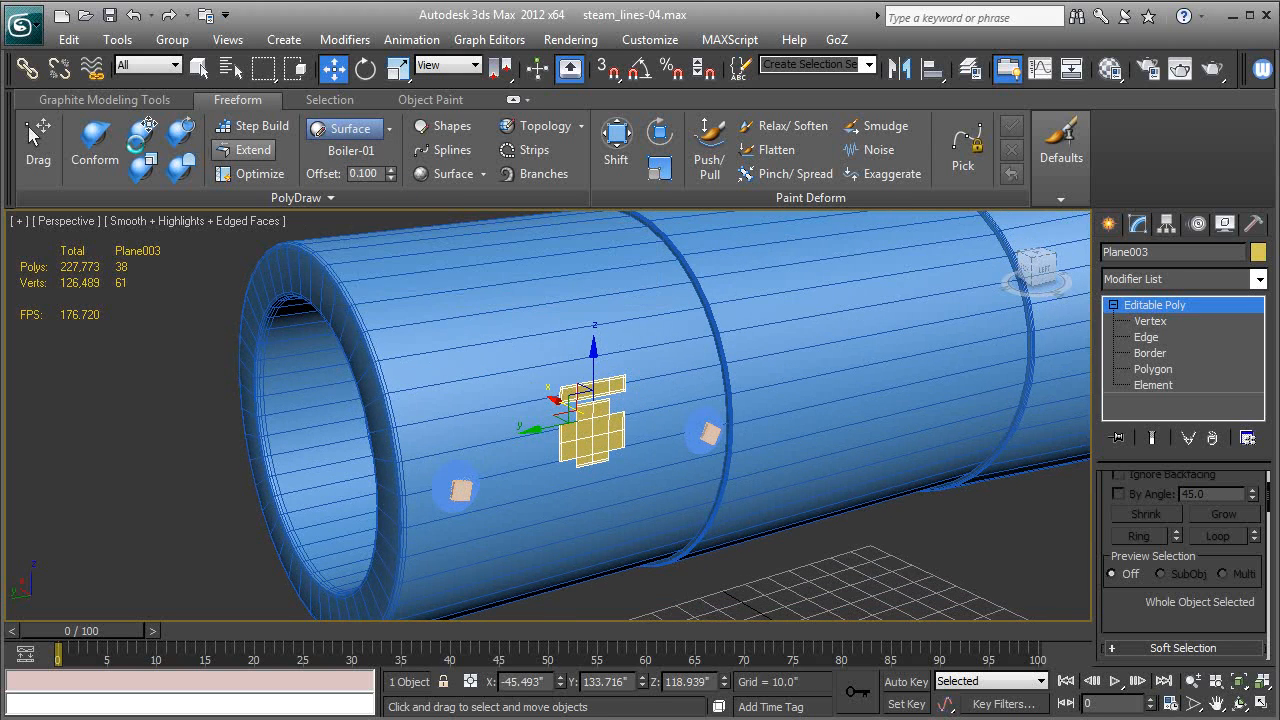
pyautogui.click(95, 140)
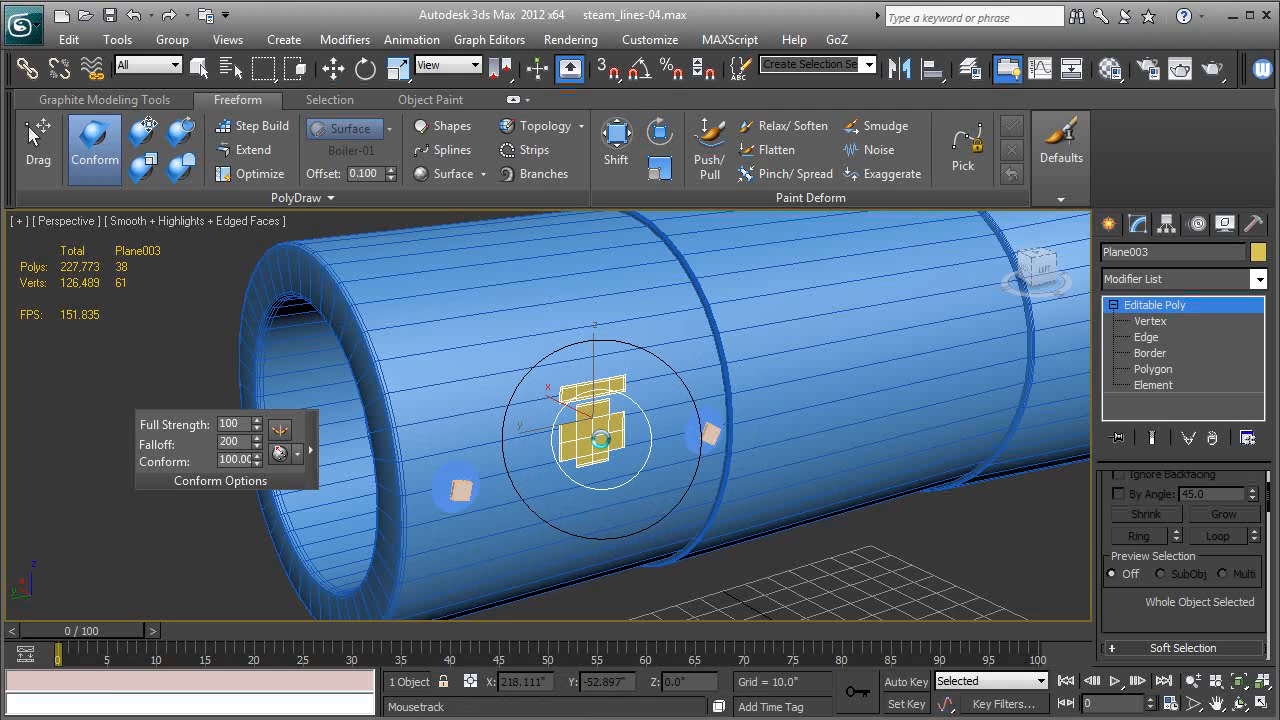
pyautogui.moveTo(600, 439); pyautogui.dragTo(602, 404)
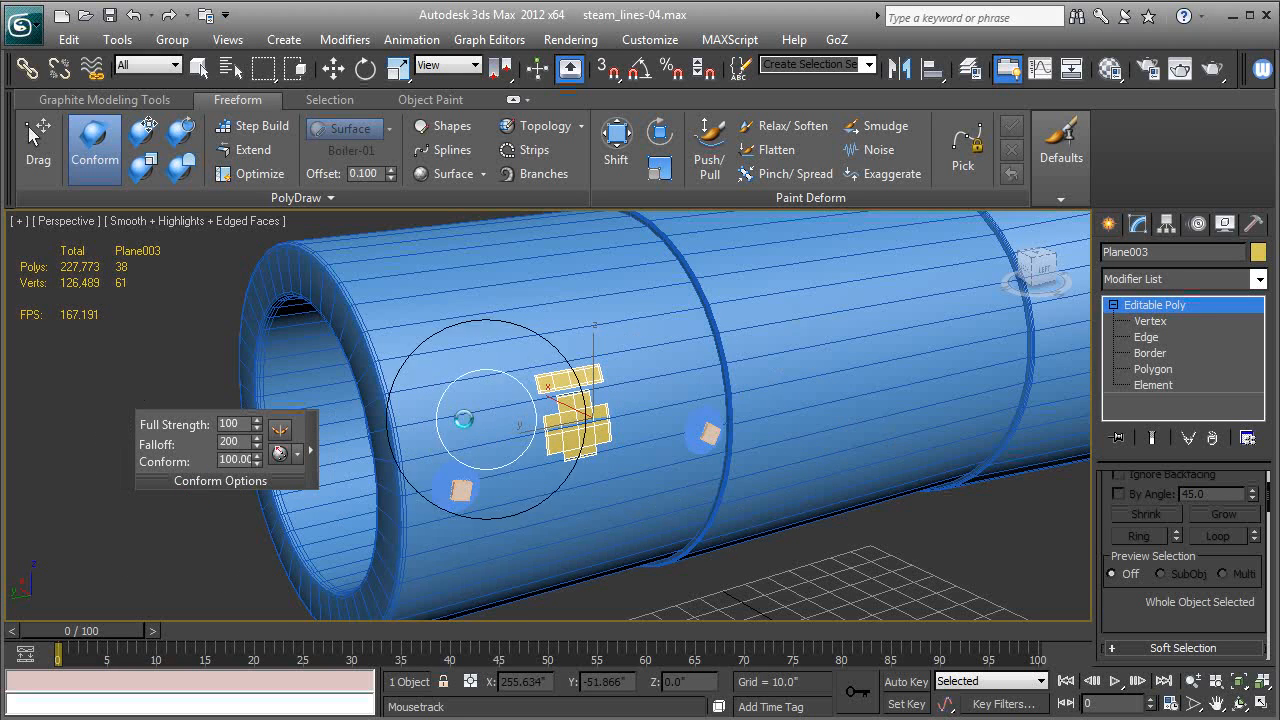
pyautogui.click(95, 150)
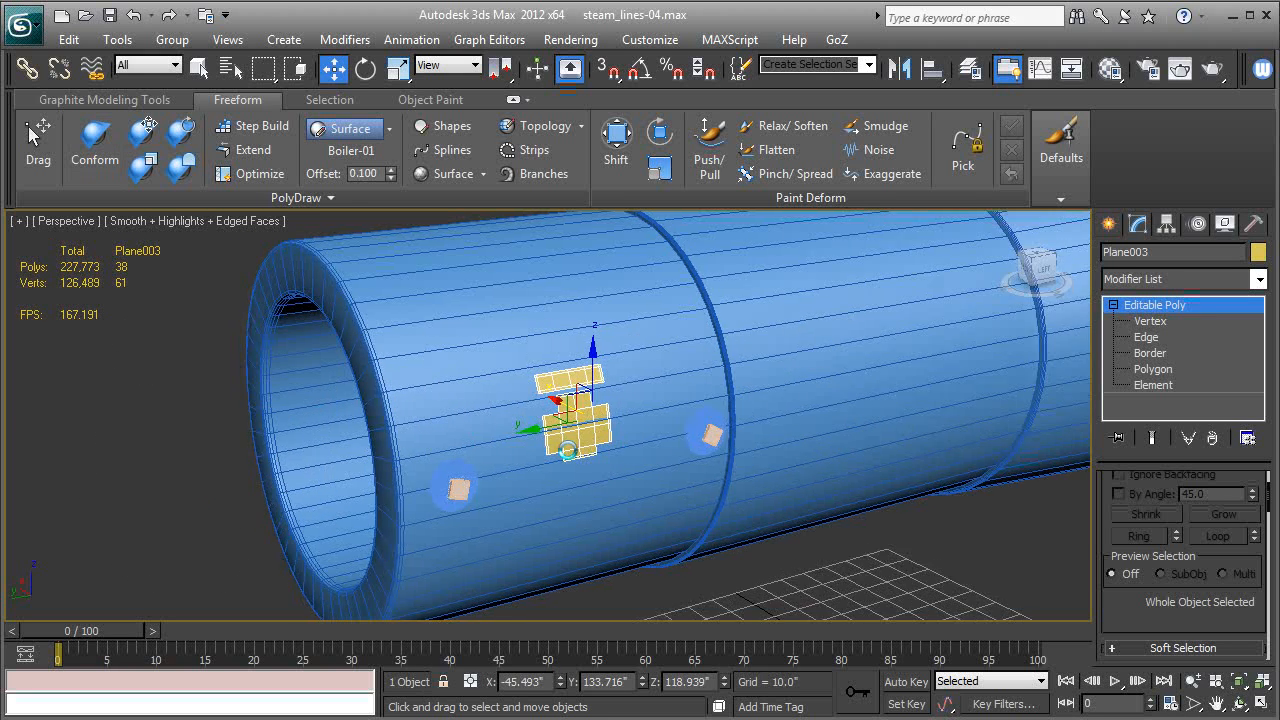
# - Add a Shell modifier to the conformed plane with an Outer Amount of 0.46" and hide the edged faces
pyautogui.moveTo(568, 450)
pyautogui.keyDown('alt'); pyautogui.mouseDown(button='middle')
pyautogui.moveTo(398, 421)
pyautogui.moveTo(563, 424)
pyautogui.moveTo(577, 440)
pyautogui.mouseUp(button='middle'); pyautogui.keyUp('alt')
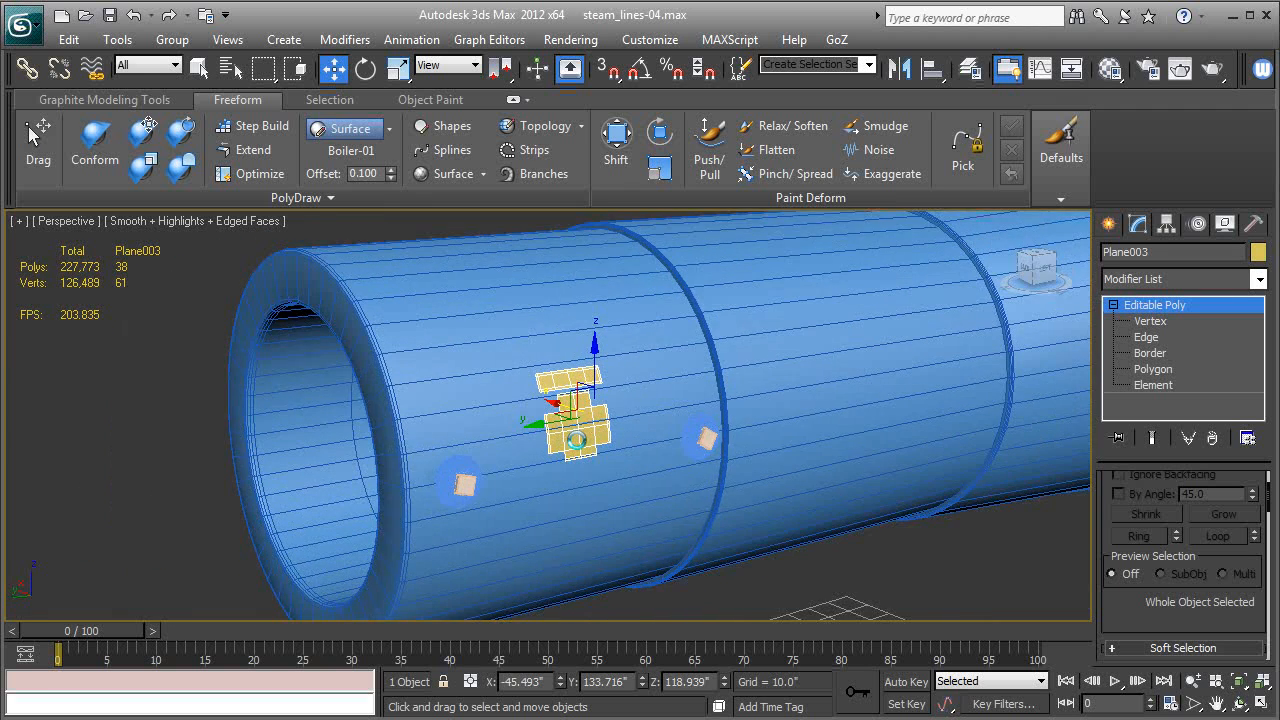
pyautogui.scroll(2, 577, 440)
pyautogui.click(1141, 279)
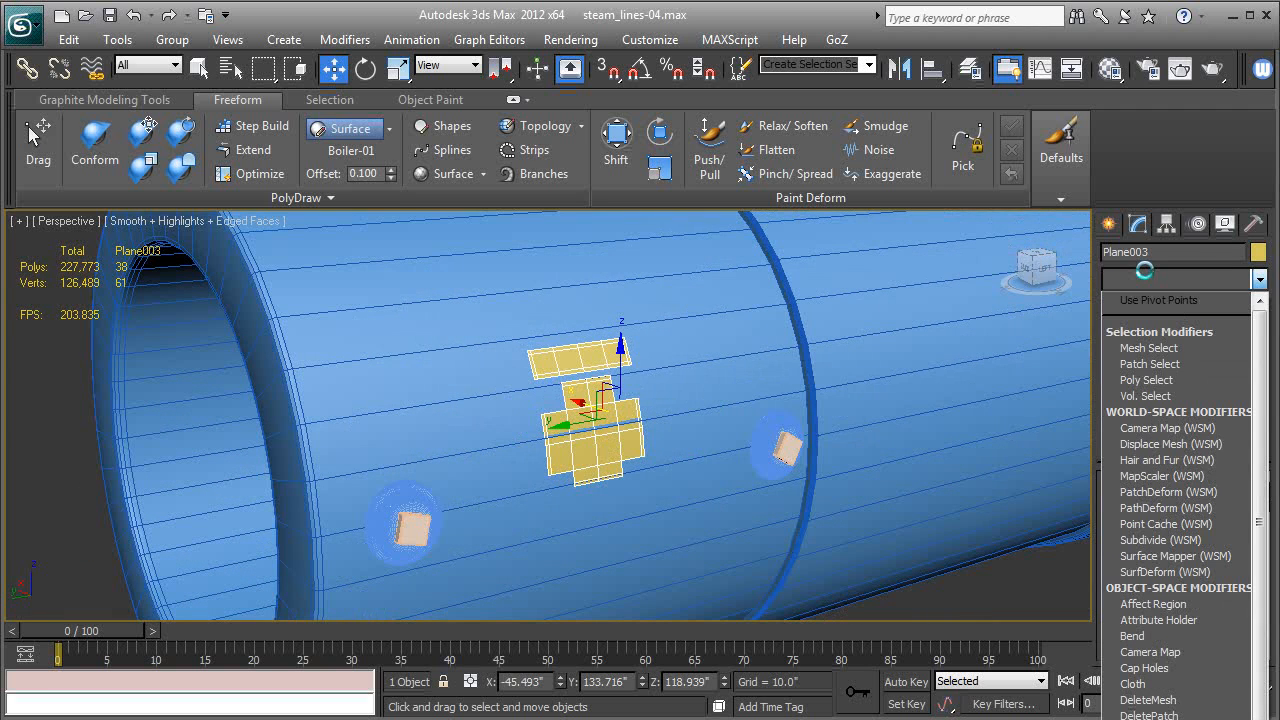
pyautogui.write('sh')
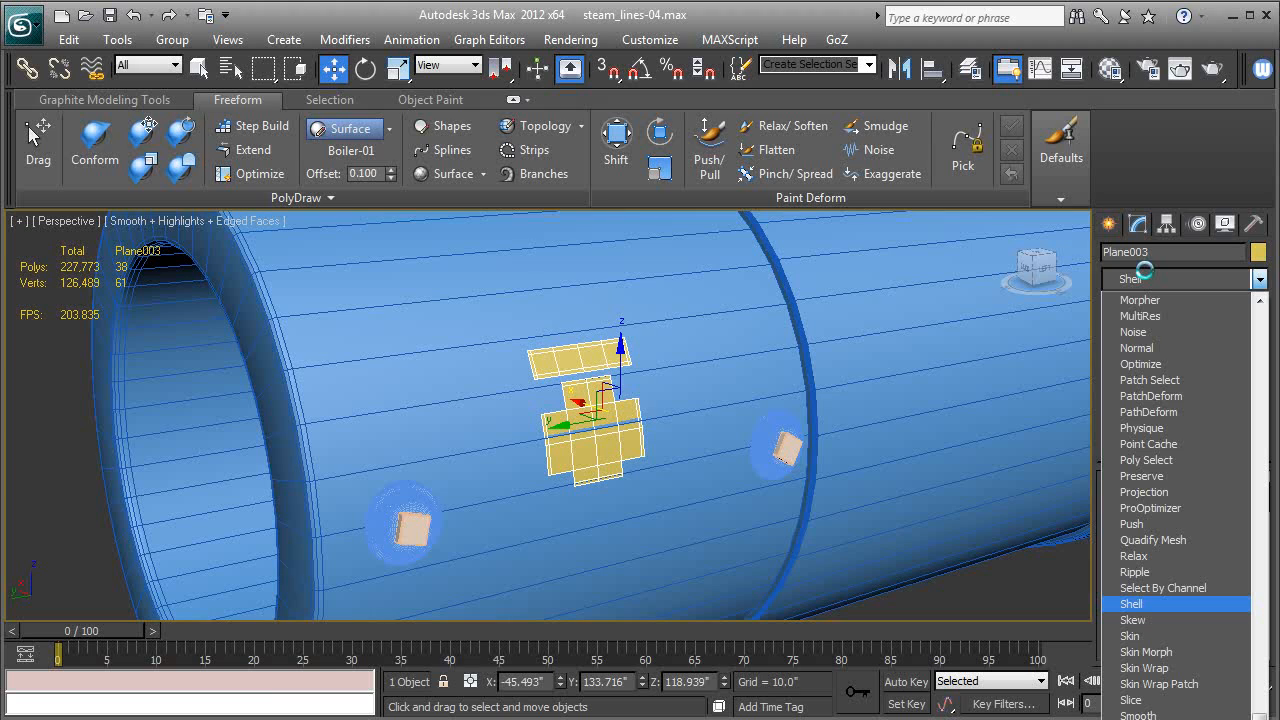
pyautogui.press('Return')
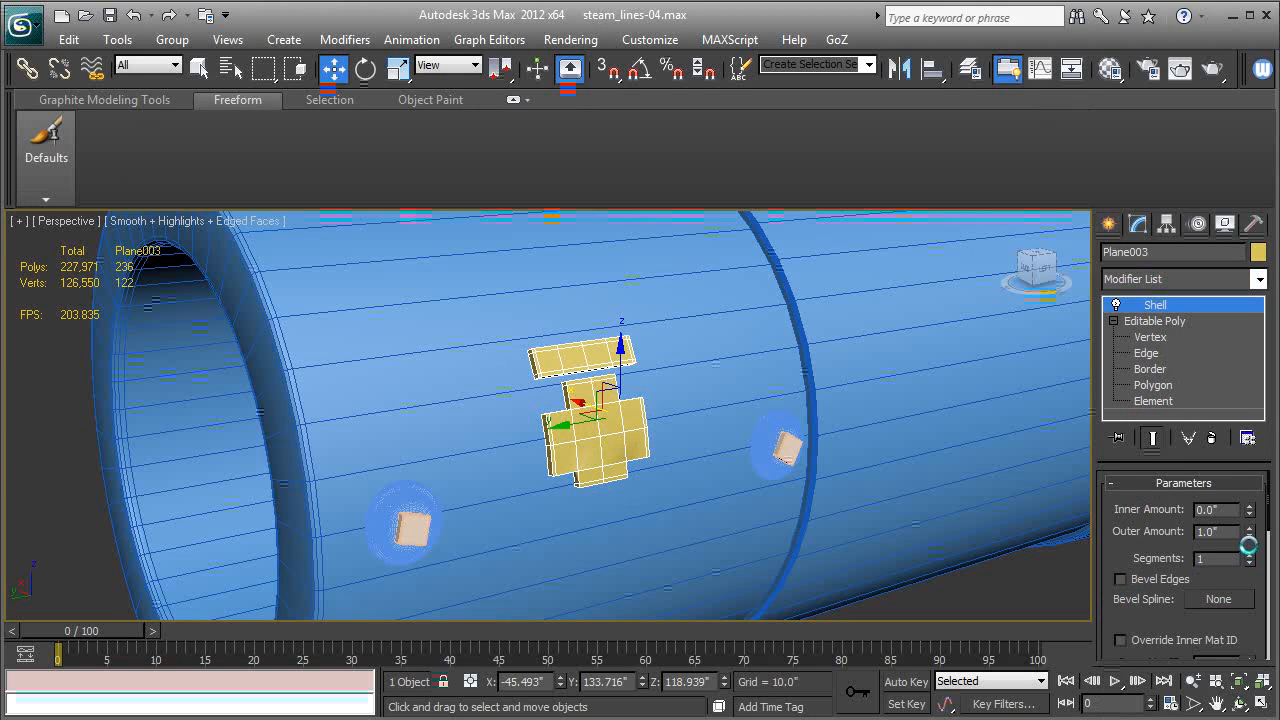
pyautogui.moveTo(1250, 537); pyautogui.dragTo(1256, 587)
pyautogui.press('F4')
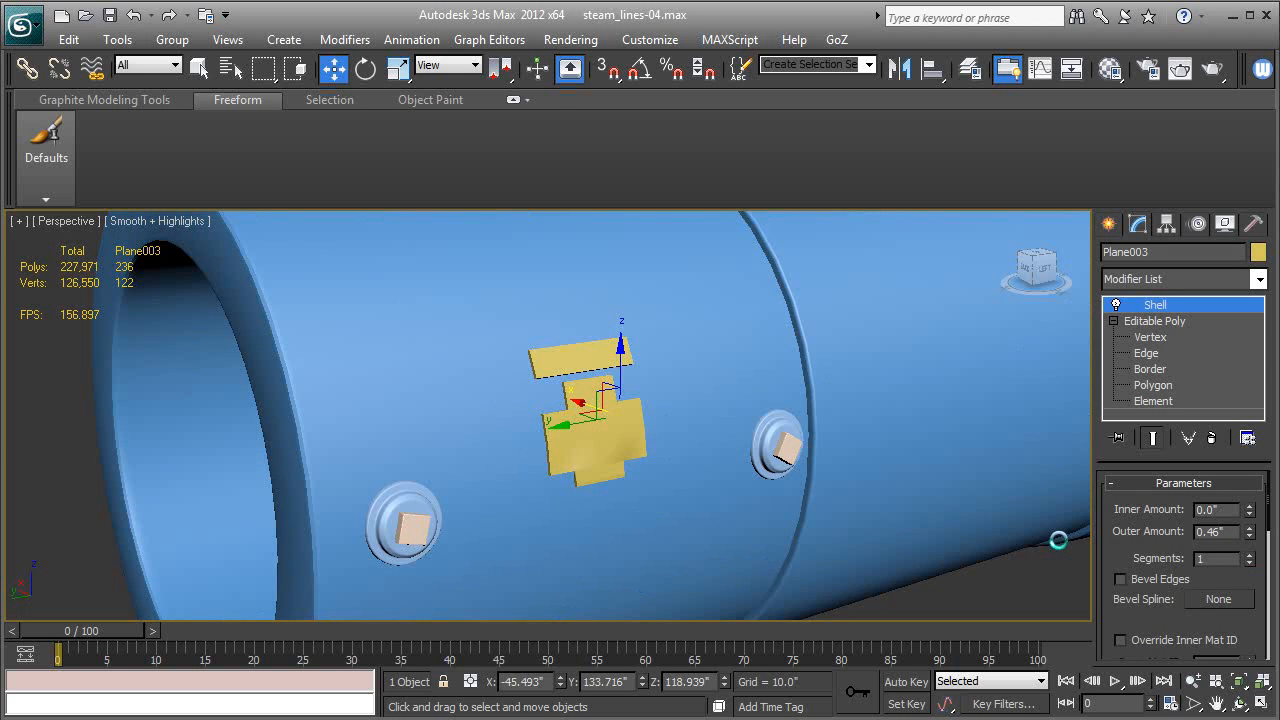
# - Add a Smooth modifier above Shell and enable Auto Smooth
pyautogui.scroll(3, 751, 549)
pyautogui.keyDown('alt'); pyautogui.moveTo(751, 545); pyautogui.dragTo(735, 523, button='middle'); pyautogui.keyUp('alt')
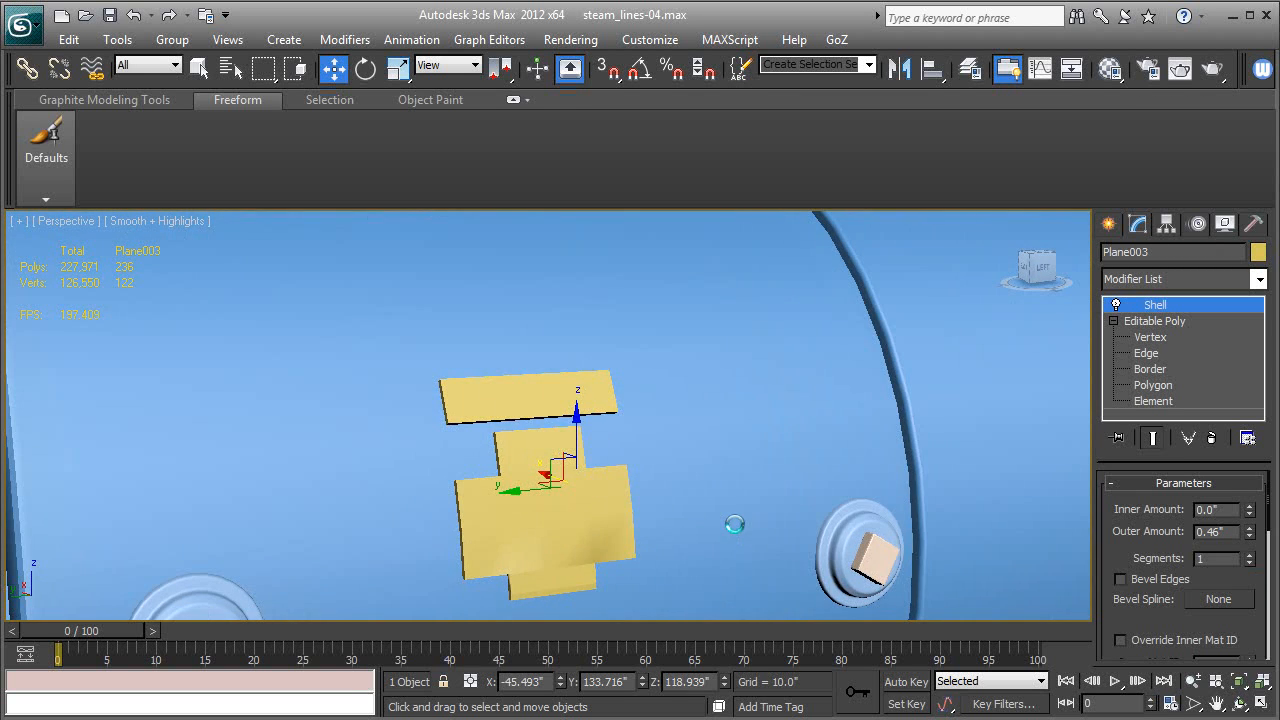
pyautogui.scroll(3, 636, 544)
pyautogui.moveTo(634, 543); pyautogui.dragTo(707, 469, button='middle')
pyautogui.click(1178, 280)
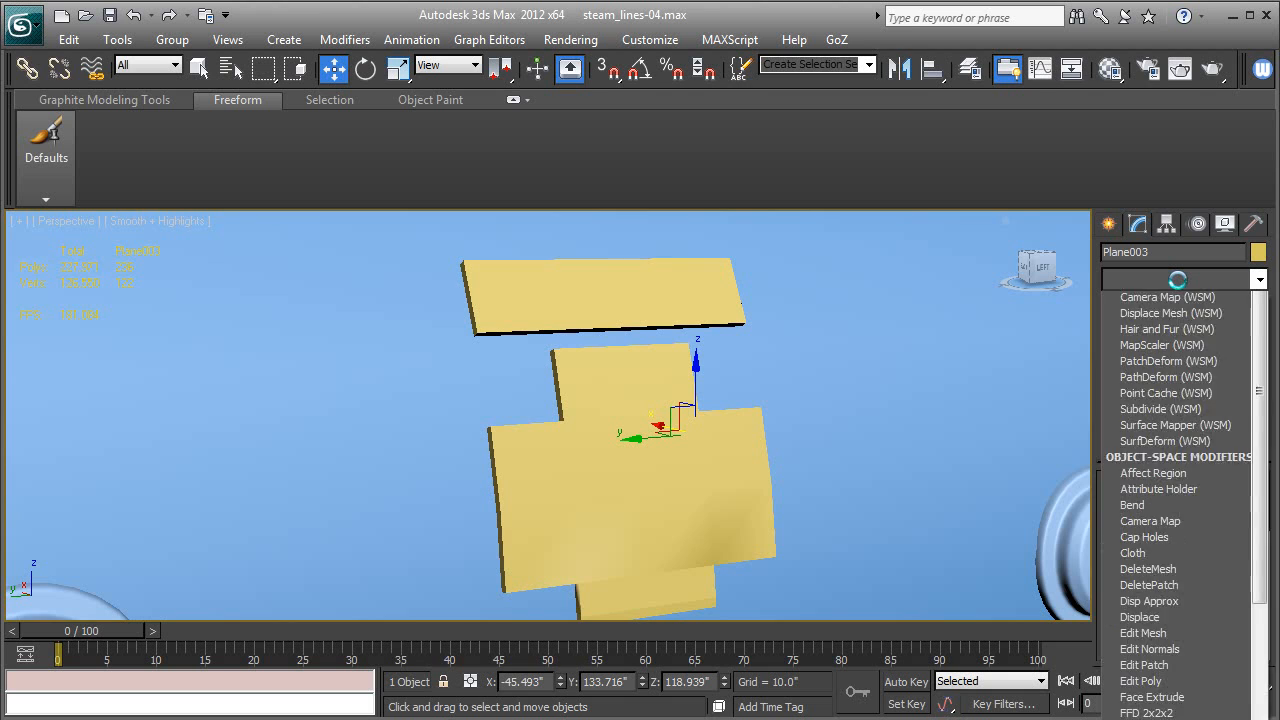
pyautogui.press('s')
pyautogui.press('s')
pyautogui.press('s')
pyautogui.press('s')
pyautogui.press('s')
pyautogui.press('s')
pyautogui.press('s')
pyautogui.press('s')
pyautogui.press('s')
pyautogui.press('s')
pyautogui.press('s')
pyautogui.press('s')
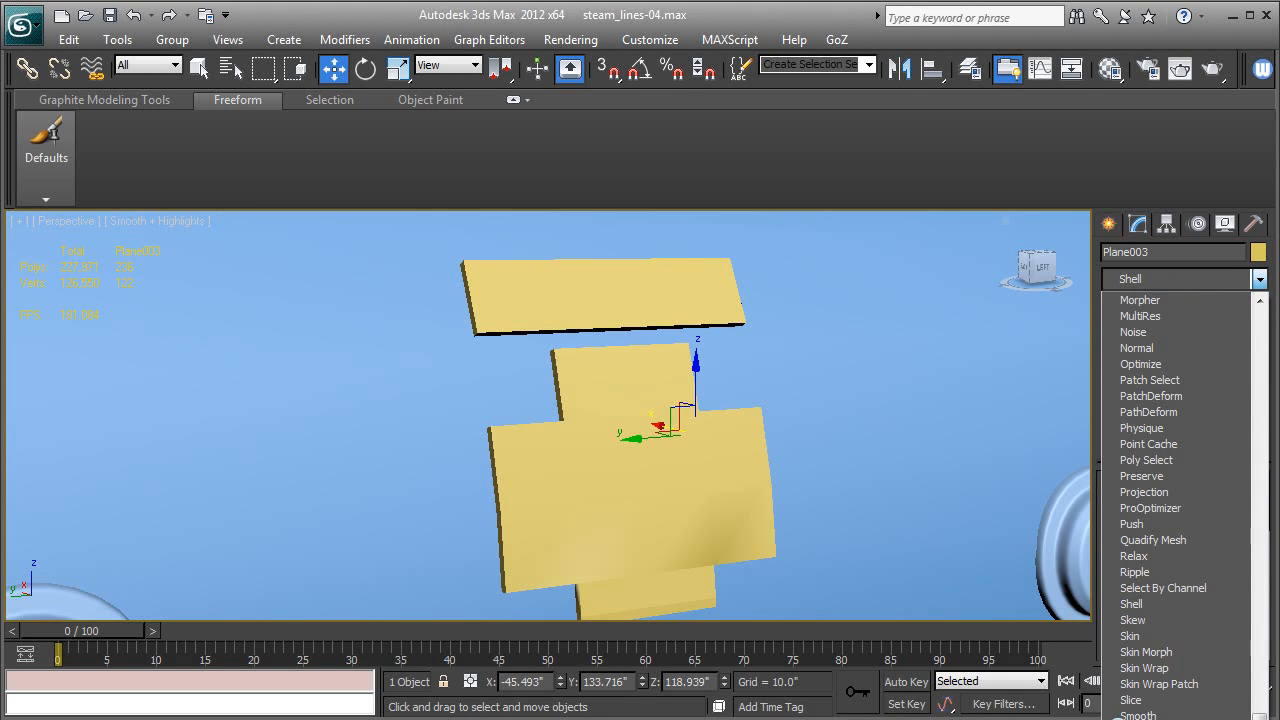
pyautogui.press('Return')
pyautogui.click(1118, 507)
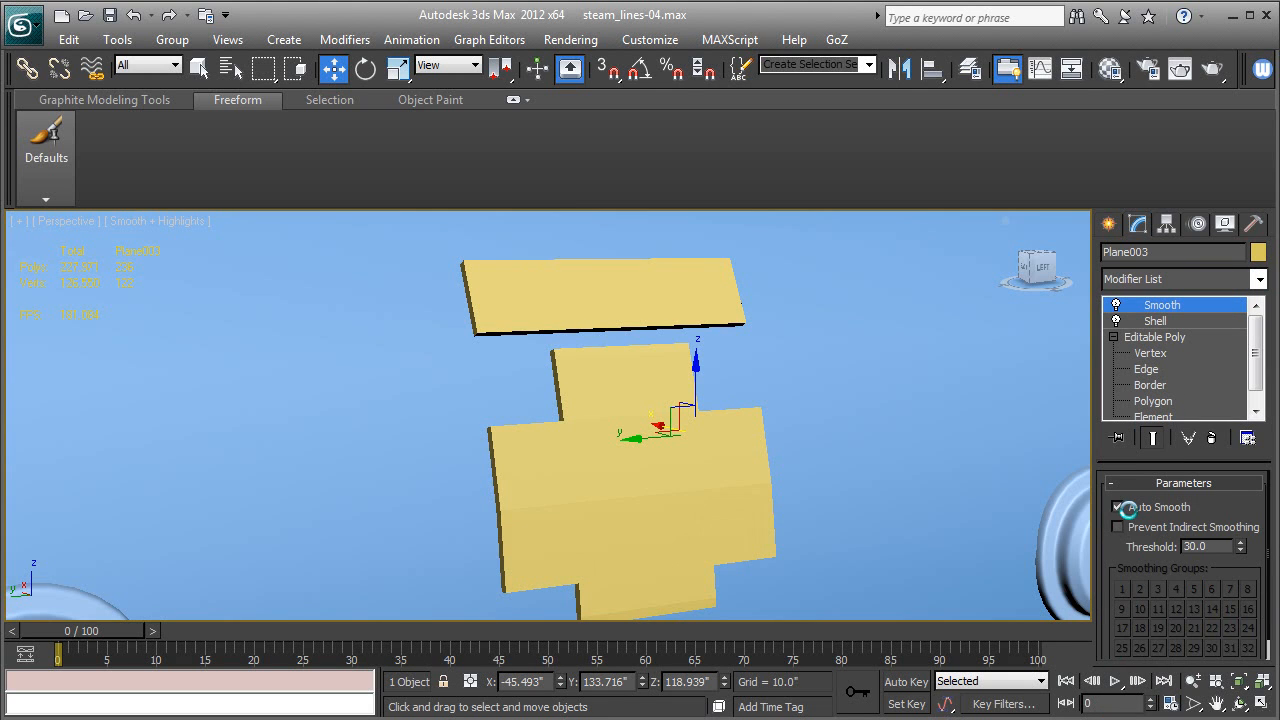
# - Add a TurboSmooth modifier above Smooth with 2 iterations and show the part shaded without edges
pyautogui.scroll(-5, 759, 521)
pyautogui.scroll(3, 759, 521)
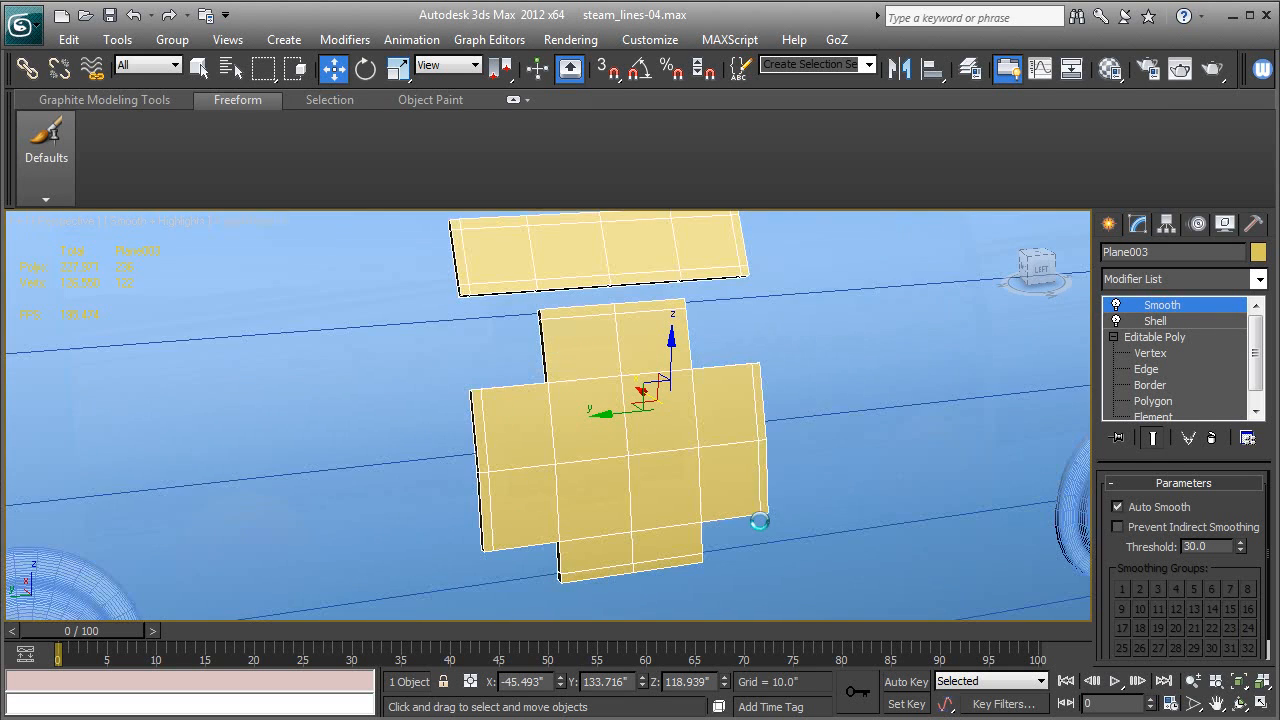
pyautogui.scroll(3, 764, 374)
pyautogui.moveTo(764, 374); pyautogui.dragTo(755, 496, button='middle')
pyautogui.scroll(-3, 751, 449)
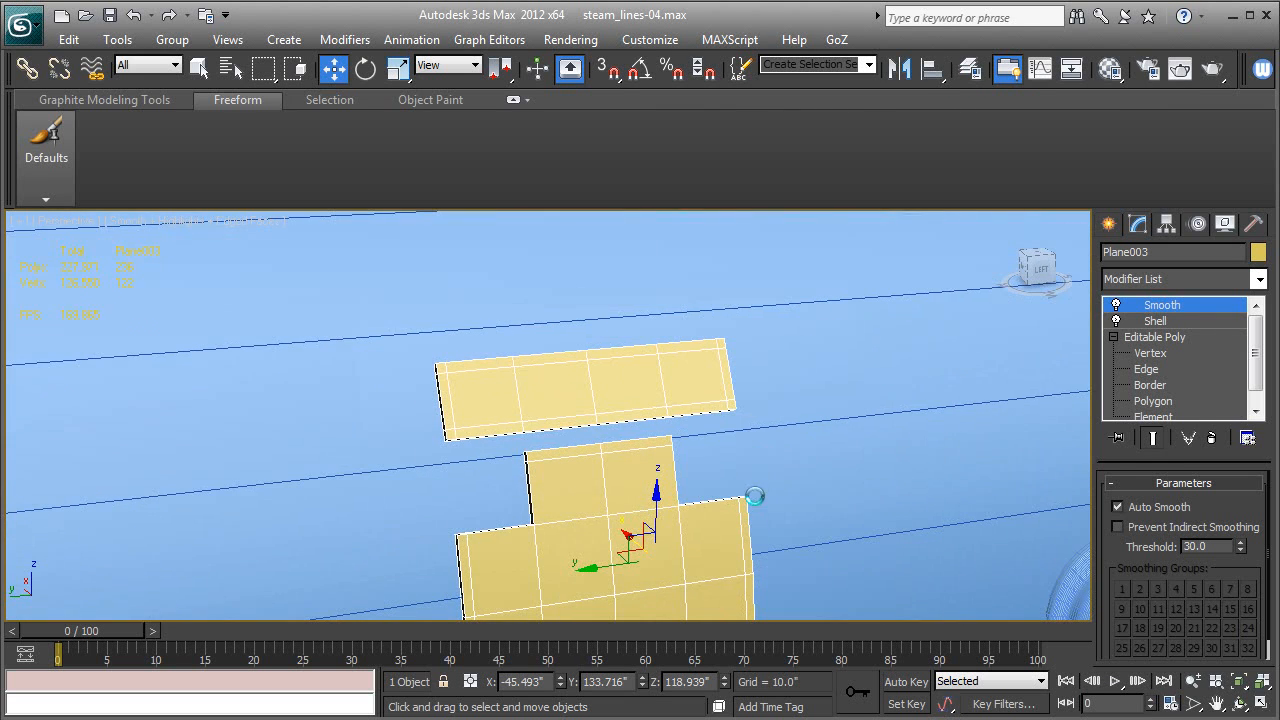
pyautogui.click(1158, 279)
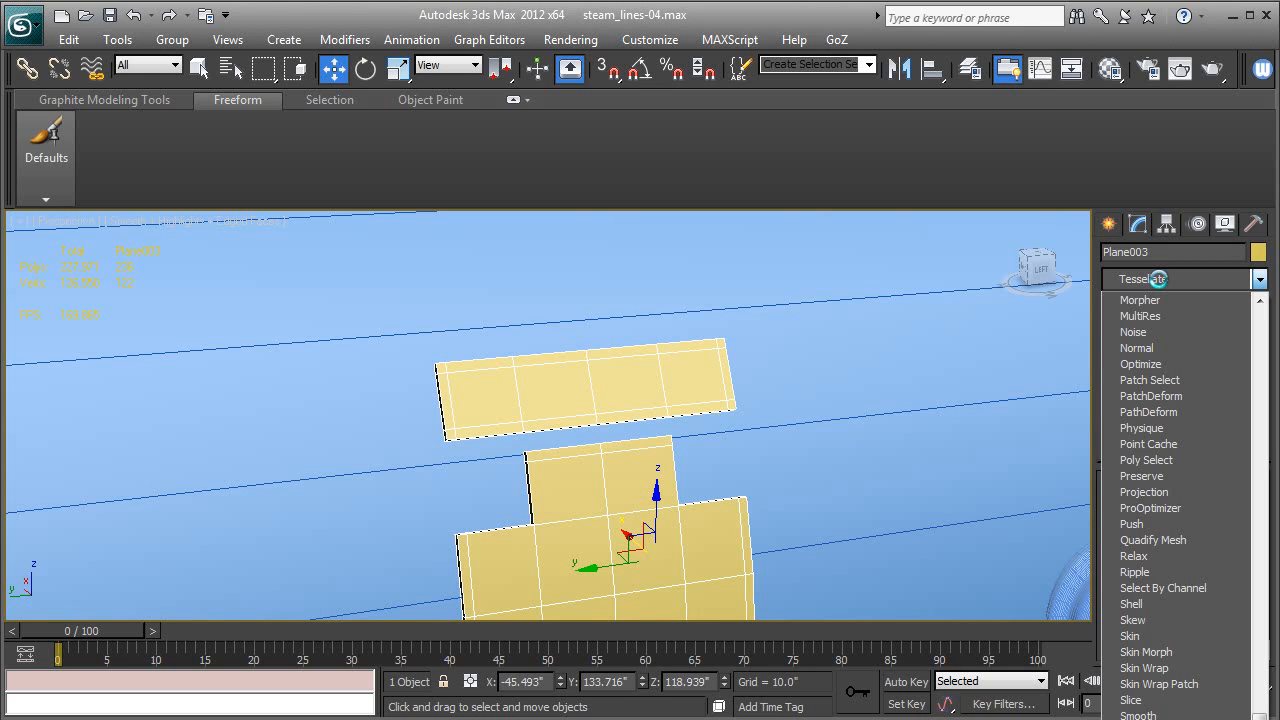
pyautogui.press('Return')
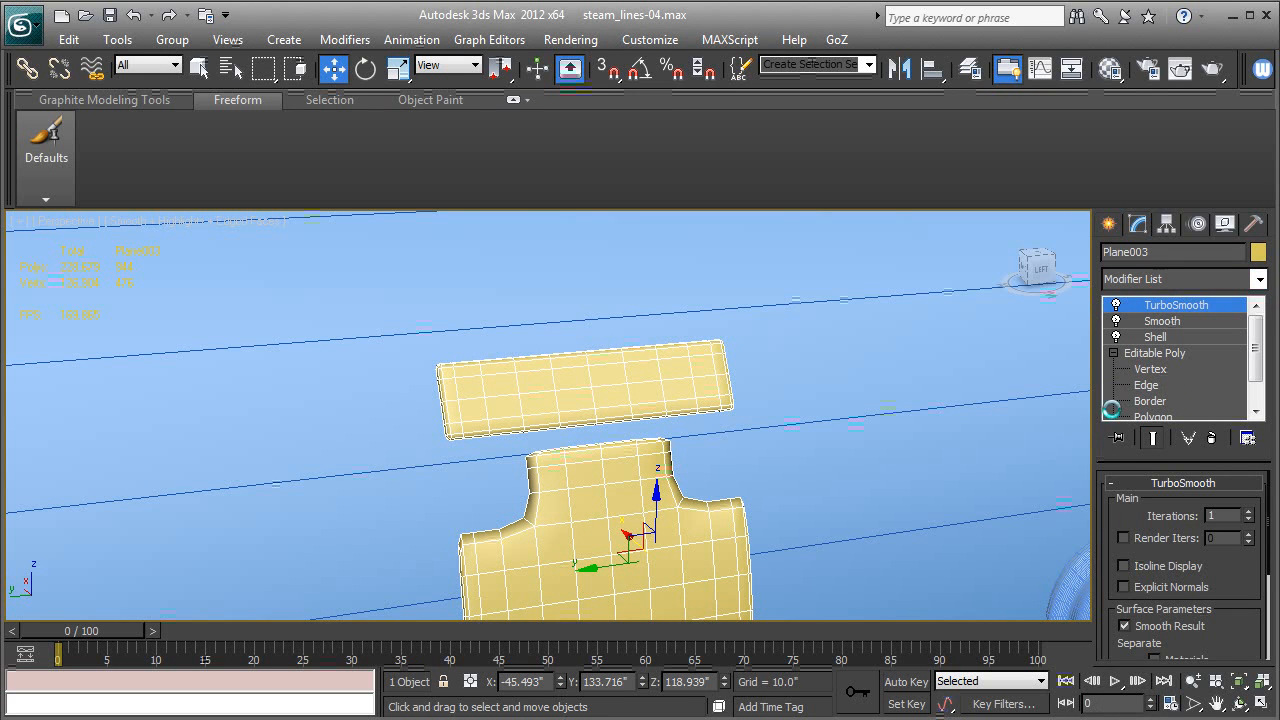
pyautogui.press('F4')
pyautogui.moveTo(774, 508); pyautogui.dragTo(781, 416, button='middle')
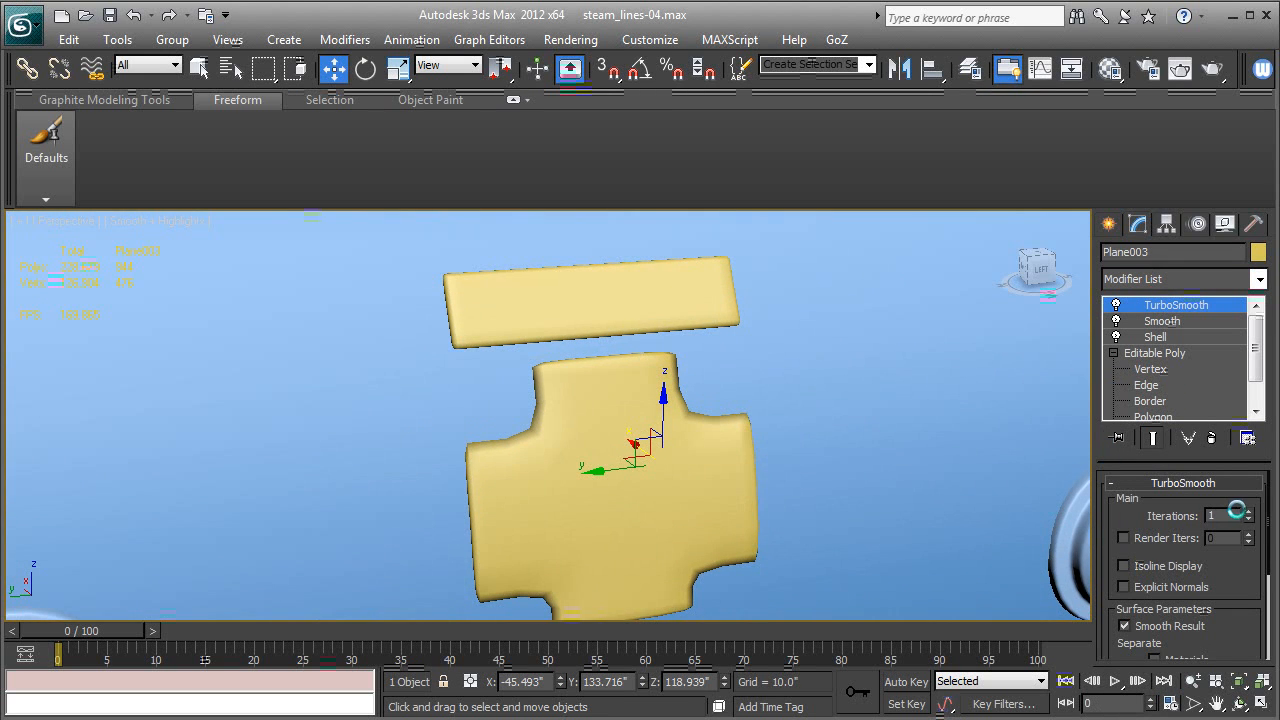
pyautogui.click(1248, 511)
pyautogui.keyDown('alt'); pyautogui.moveTo(714, 506); pyautogui.dragTo(662, 490, button='middle'); pyautogui.keyUp('alt')
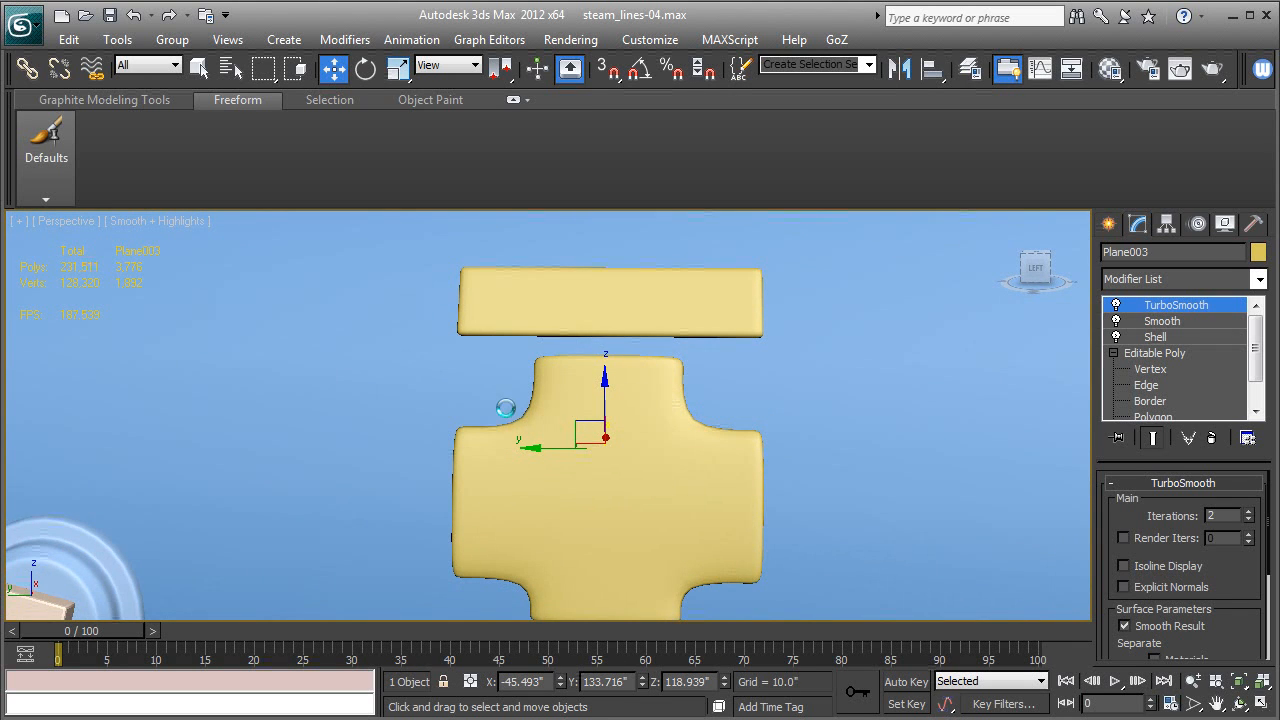
# - Insert vertical edge loops with Swift Loop just inside both sides of the cross-shaped plate's central column
pyautogui.press('F4')
pyautogui.click(1146, 384)
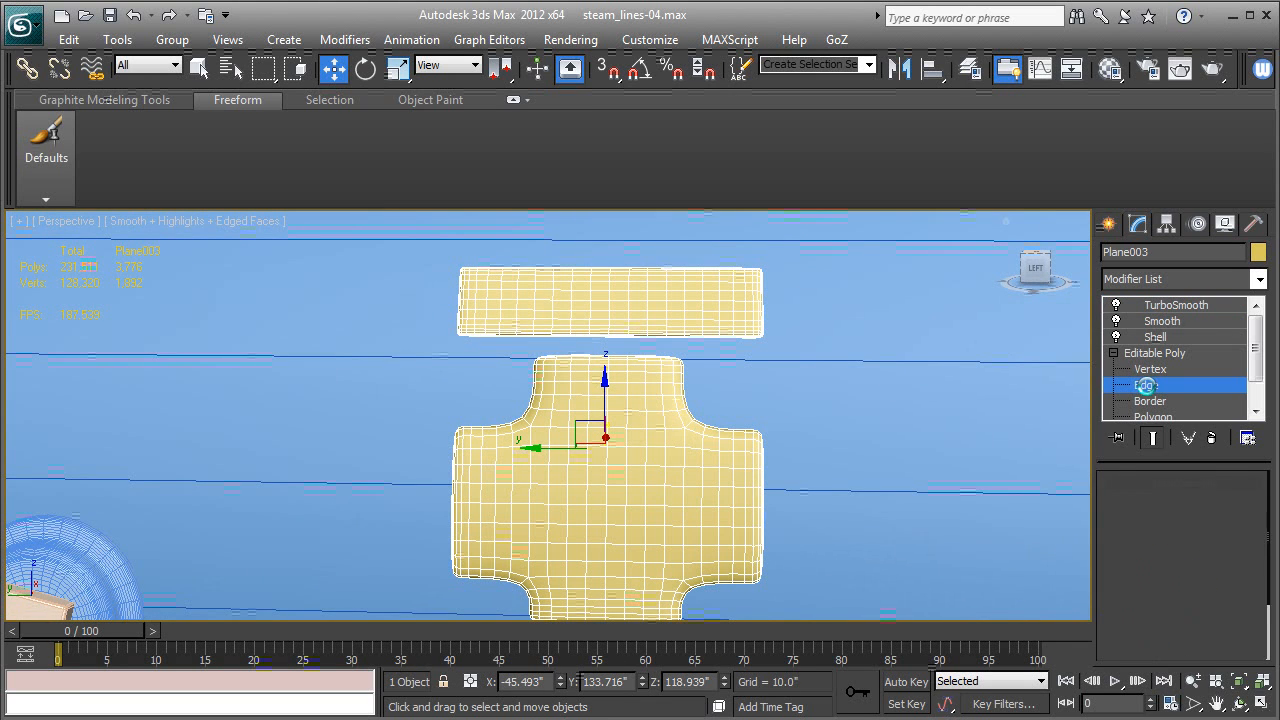
pyautogui.keyDown('alt'); pyautogui.moveTo(586, 480); pyautogui.dragTo(636, 500, button='middle'); pyautogui.keyUp('alt')
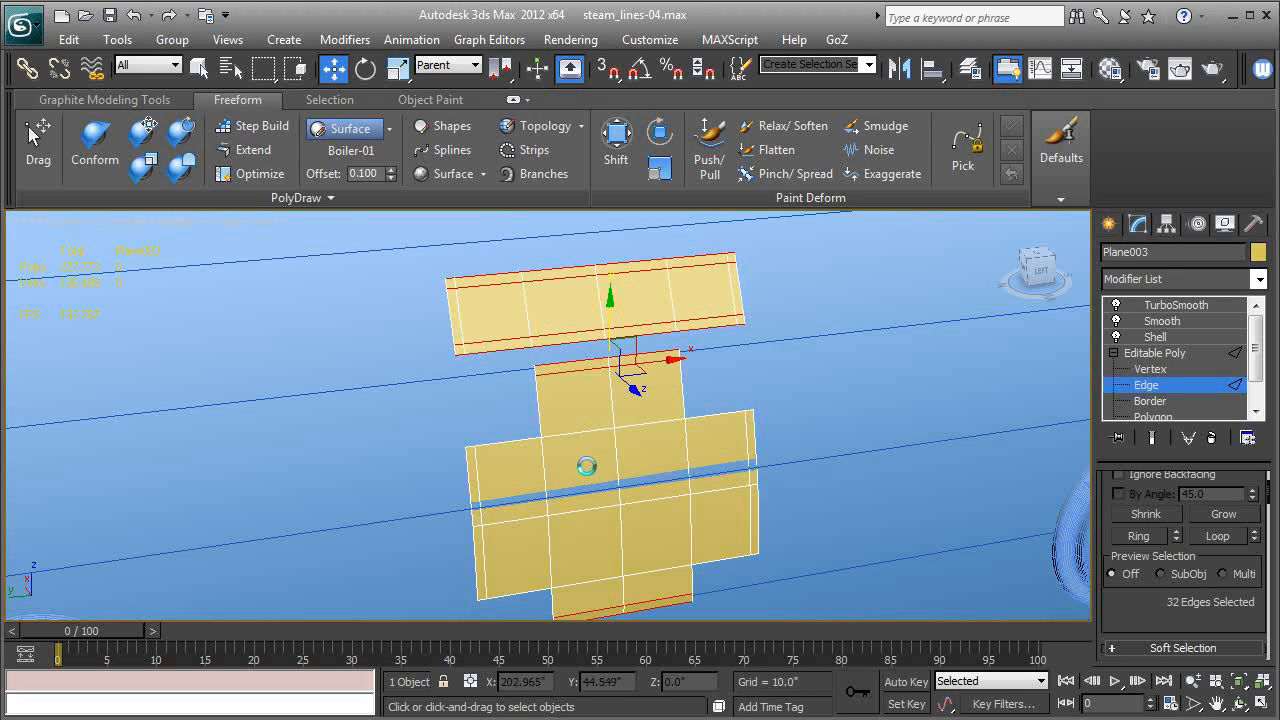
pyautogui.click(557, 433)
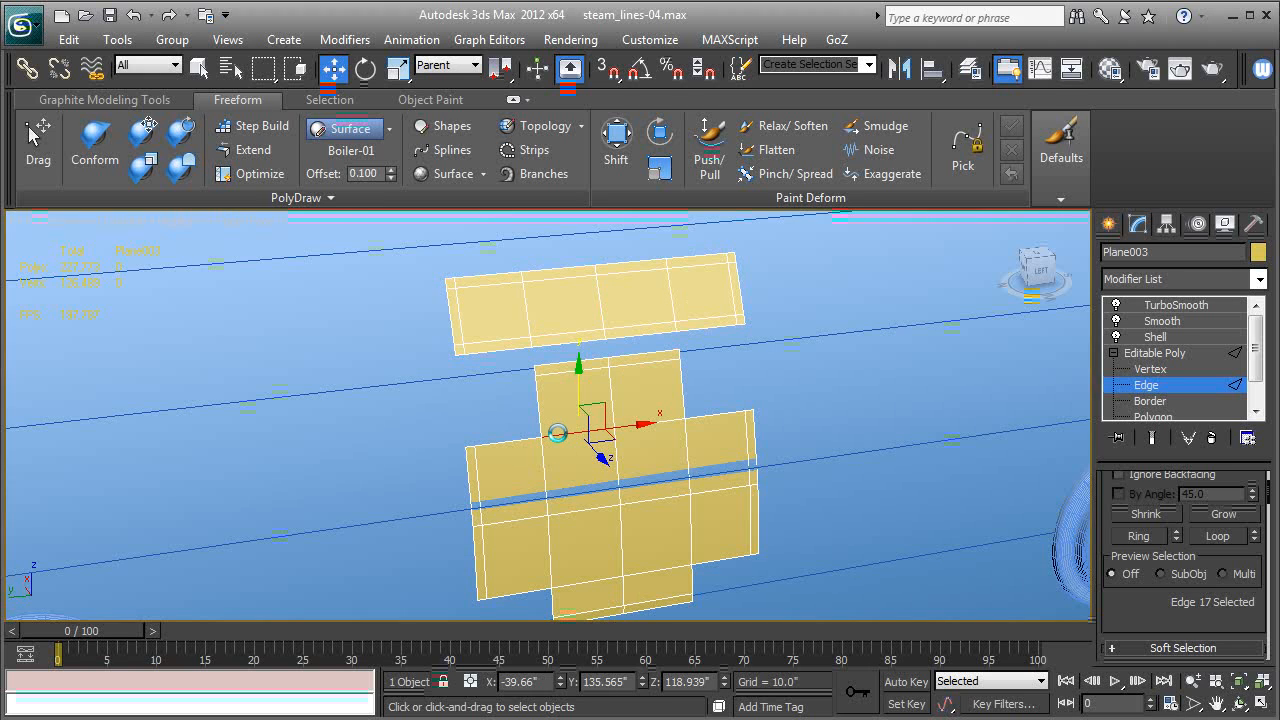
pyautogui.hotkey('alt', 'r')
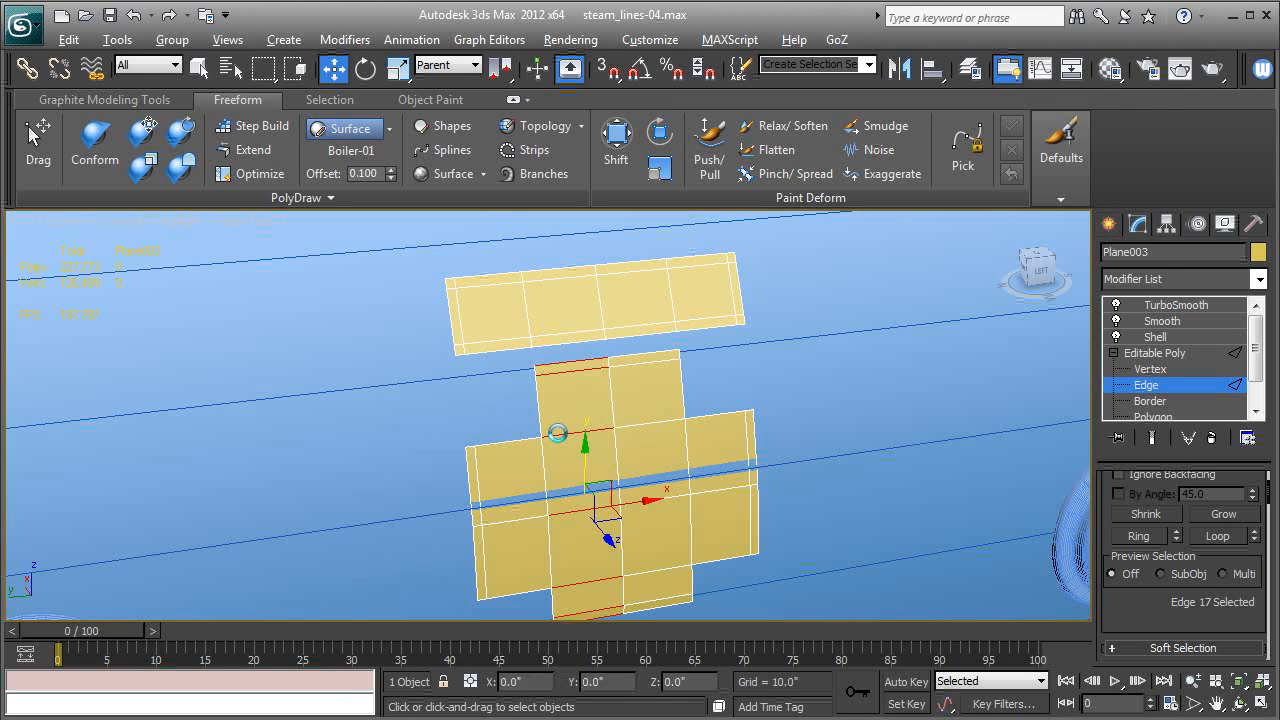
pyautogui.scroll(-5, 1180, 560)
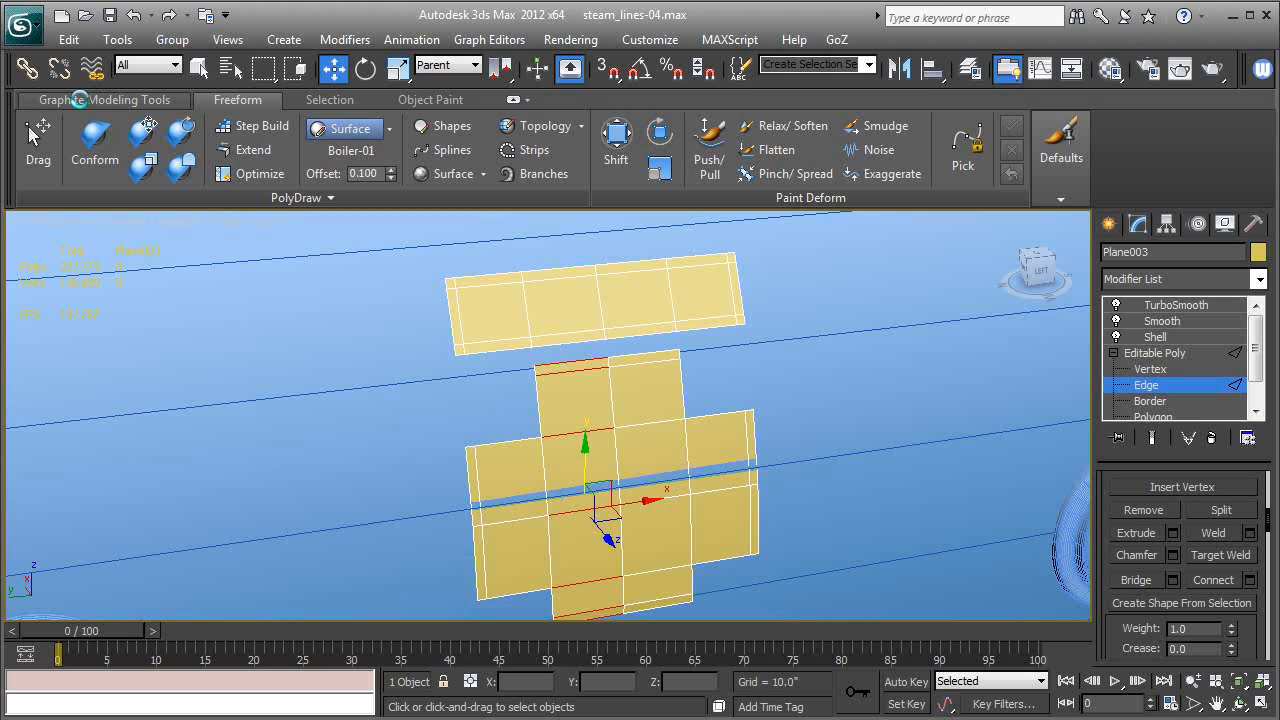
pyautogui.click(79, 99)
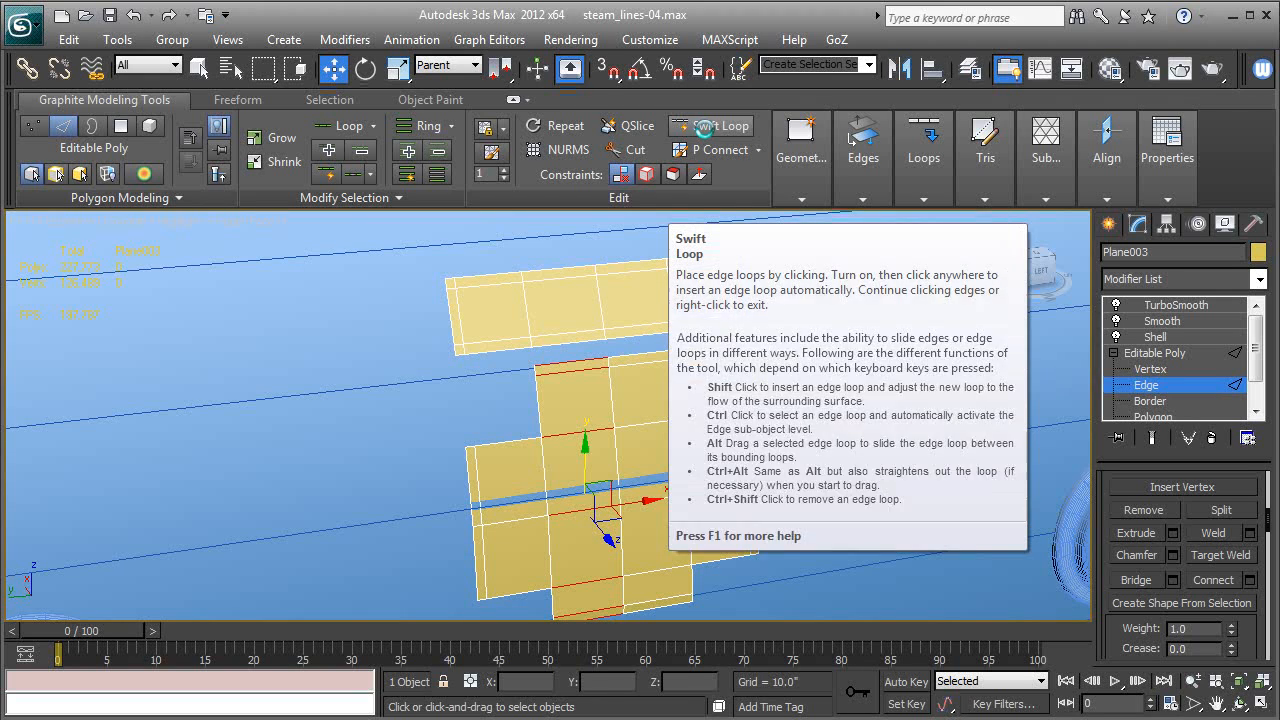
pyautogui.click(705, 126)
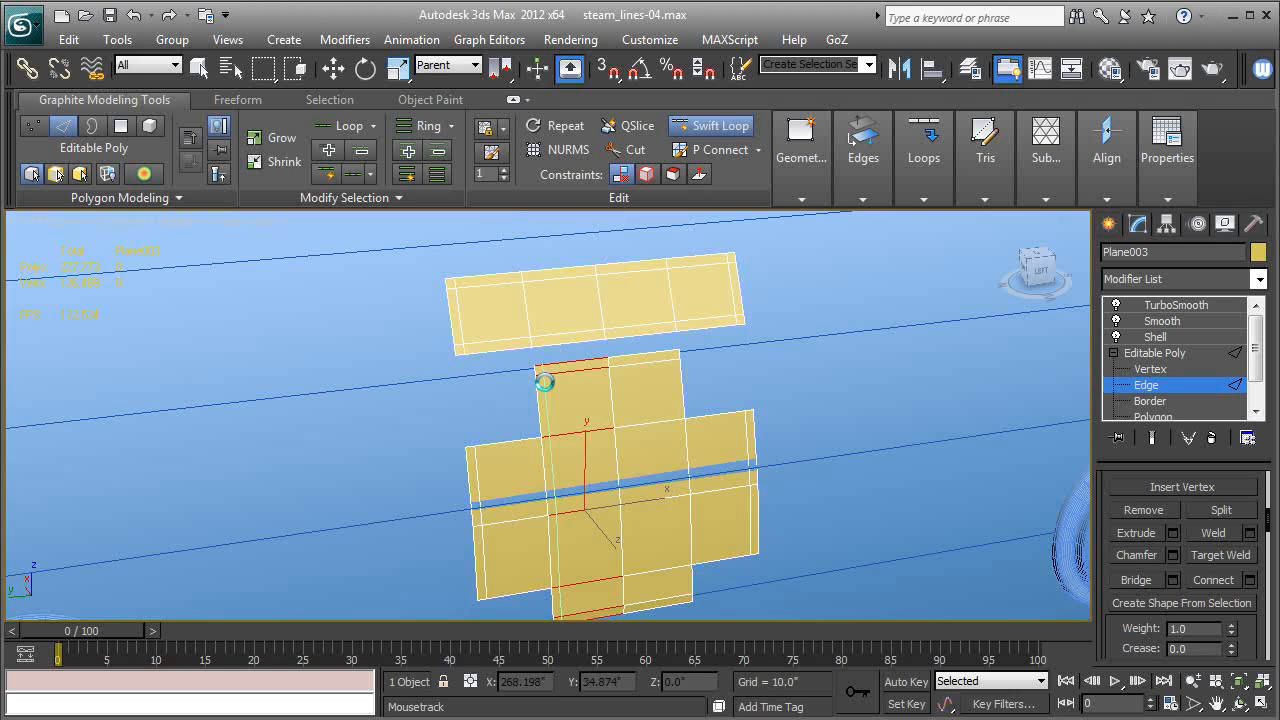
pyautogui.click(544, 382)
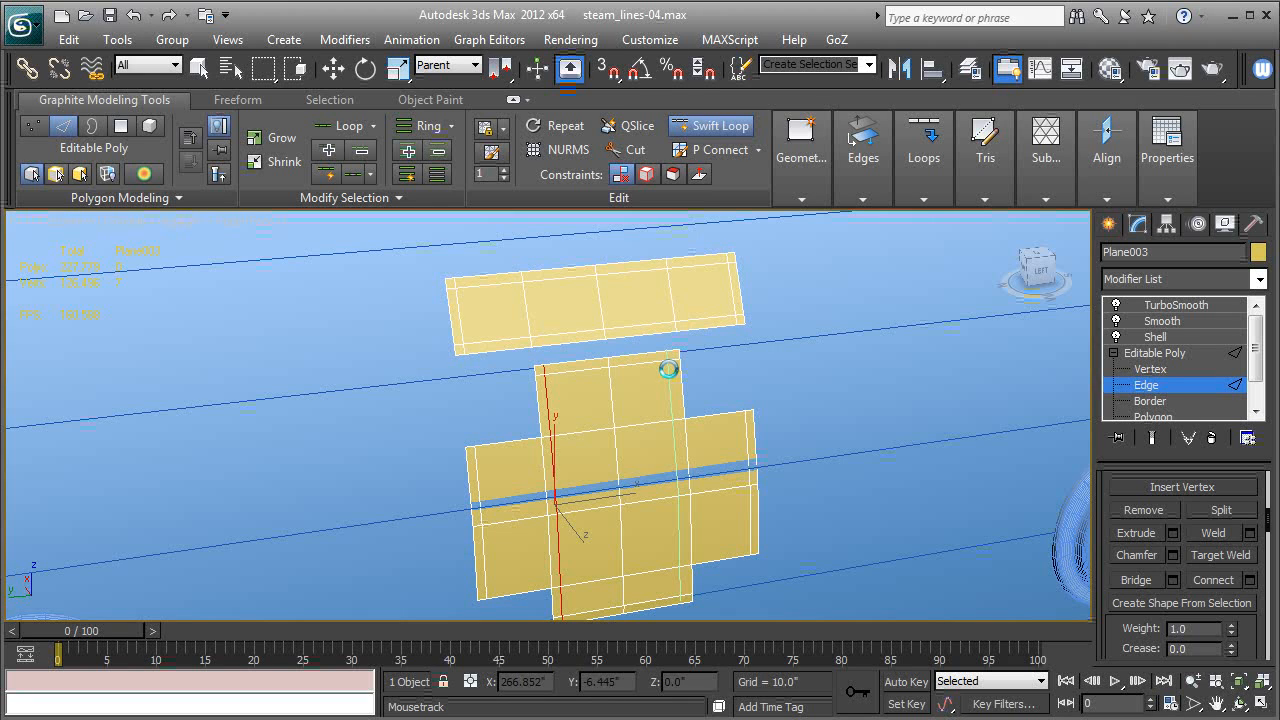
pyautogui.click(668, 369)
# - Add Swift Loop edge loops just above and below the plate's side arms and vertically where each arm meets the central column
pyautogui.keyDown('alt'); pyautogui.moveTo(666, 371); pyautogui.dragTo(626, 383, button='middle'); pyautogui.keyUp('alt')
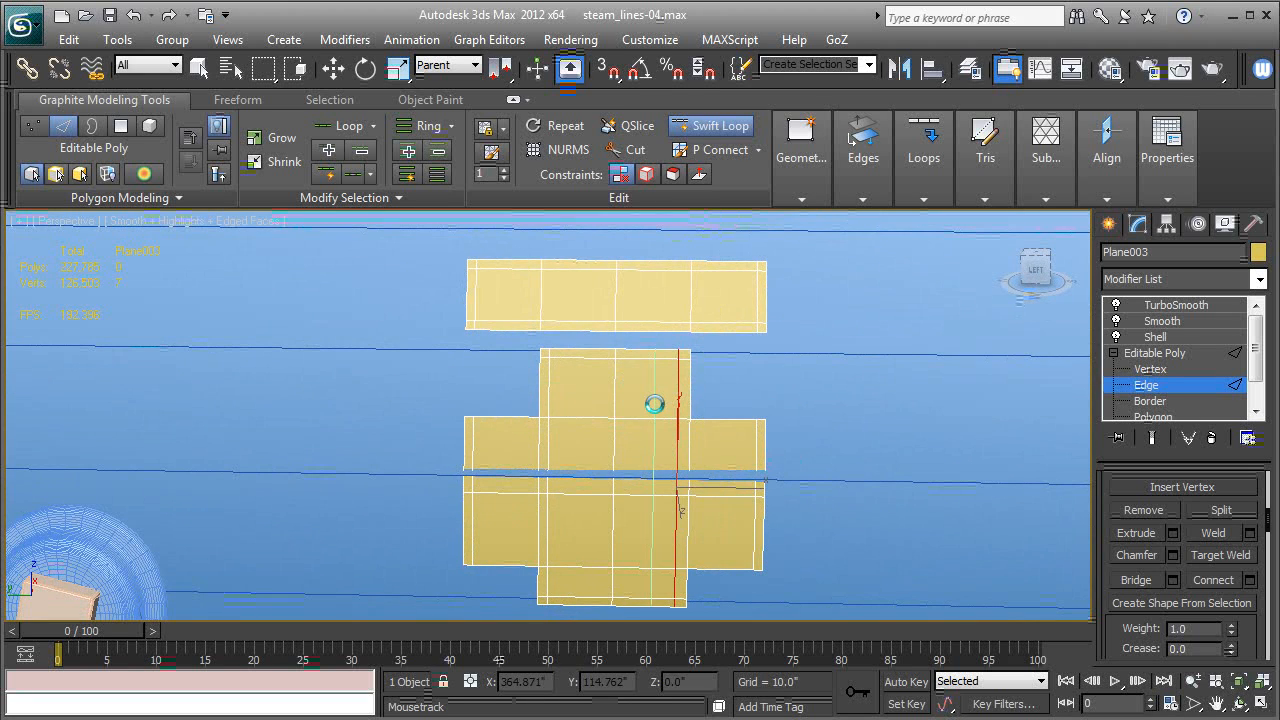
pyautogui.click(614, 410)
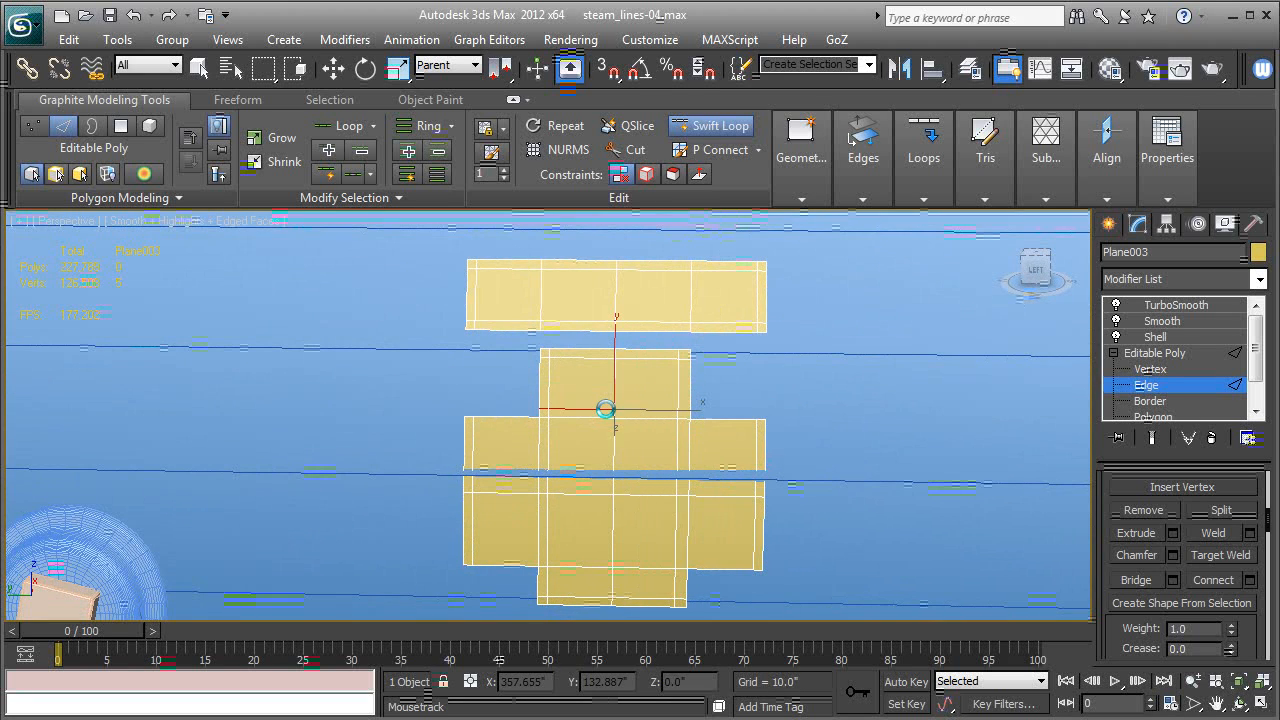
pyautogui.click(619, 593)
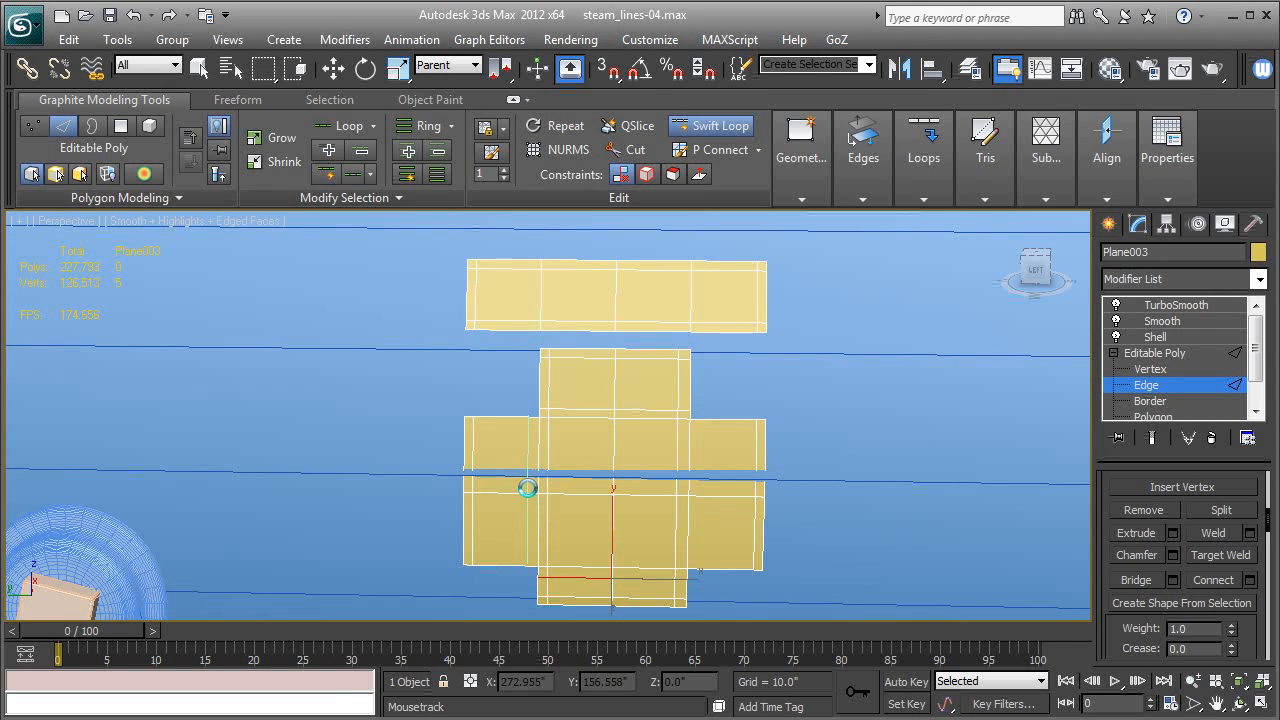
pyautogui.click(525, 487)
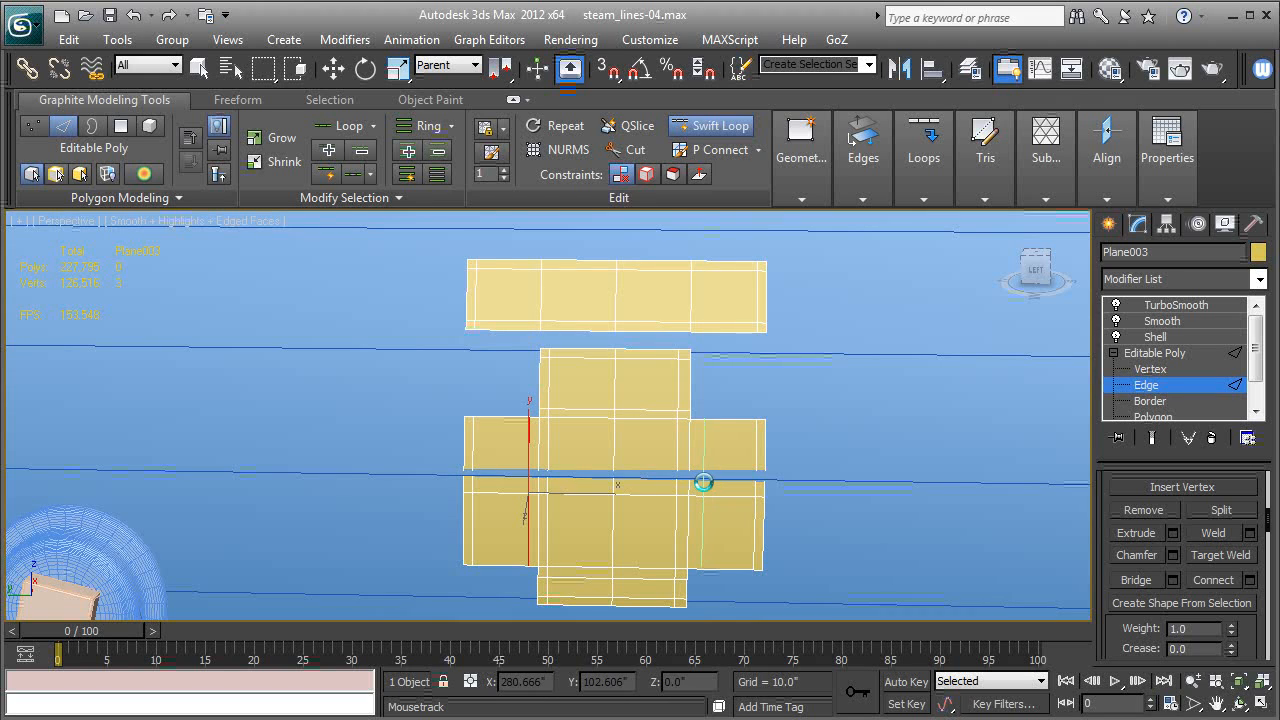
pyautogui.click(703, 482)
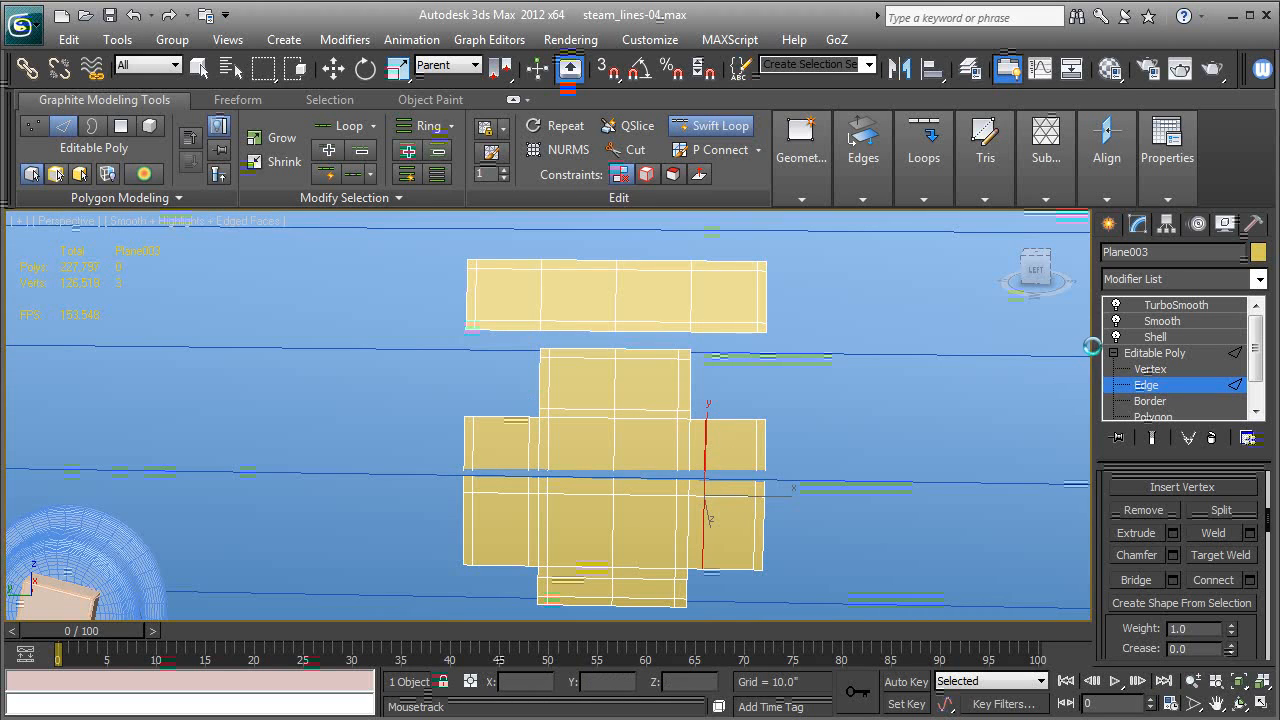
# - Return to the TurboSmooth level and inspect how tight the plate's inner corners are
pyautogui.click(1150, 352)
pyautogui.click(1175, 304)
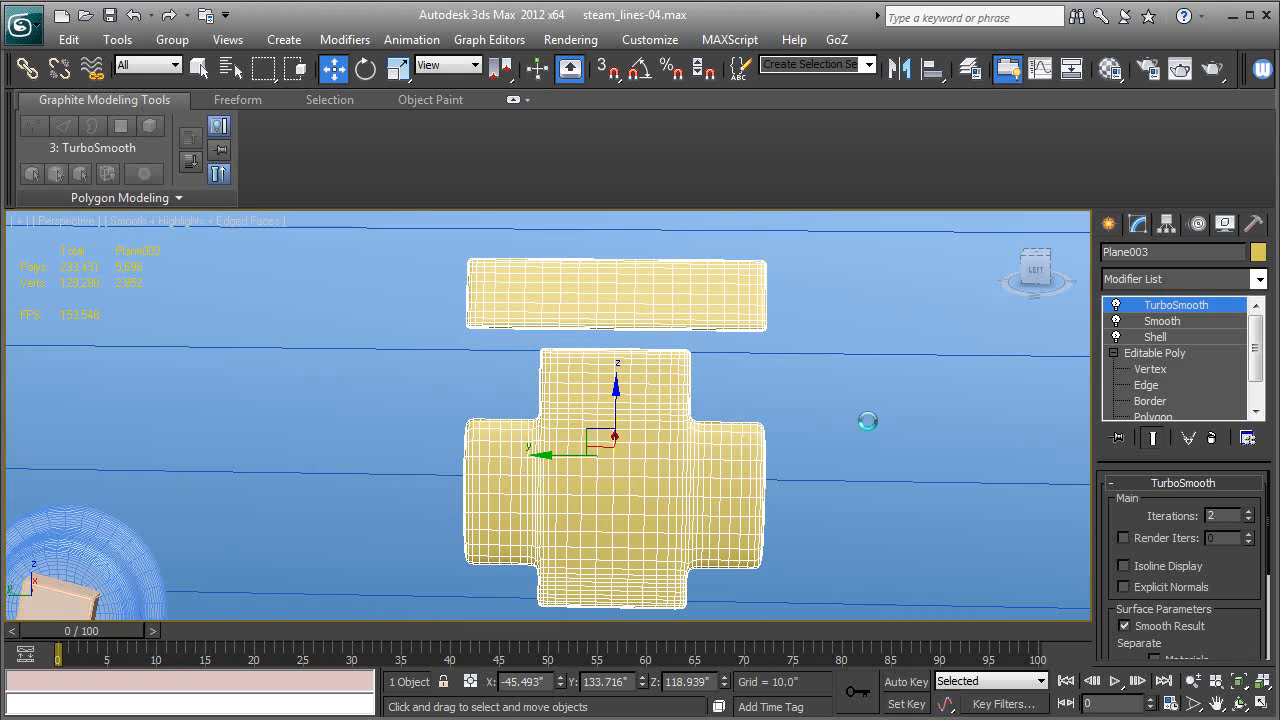
pyautogui.keyDown('alt'); pyautogui.moveTo(570, 458); pyautogui.dragTo(574, 463); pyautogui.keyUp('alt')
pyautogui.keyDown('alt'); pyautogui.moveTo(574, 463); pyautogui.dragTo(604, 414, button='middle'); pyautogui.keyUp('alt')
pyautogui.scroll(3, 614, 468)
pyautogui.press('F4')
# - Select the edge ring across the upper part of the plate's side arms and Flow Connect it with Auto Ring enabled
pyautogui.click(1146, 385)
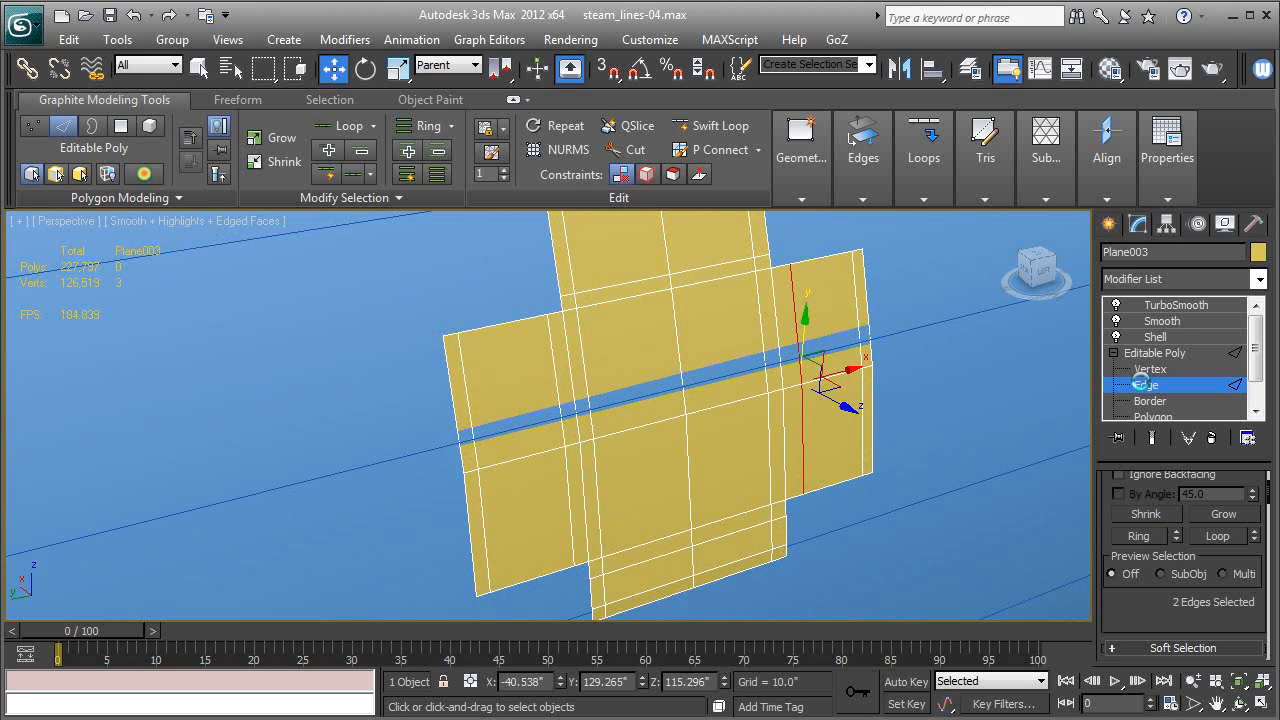
pyautogui.rightClick(789, 316)
pyautogui.click(582, 382)
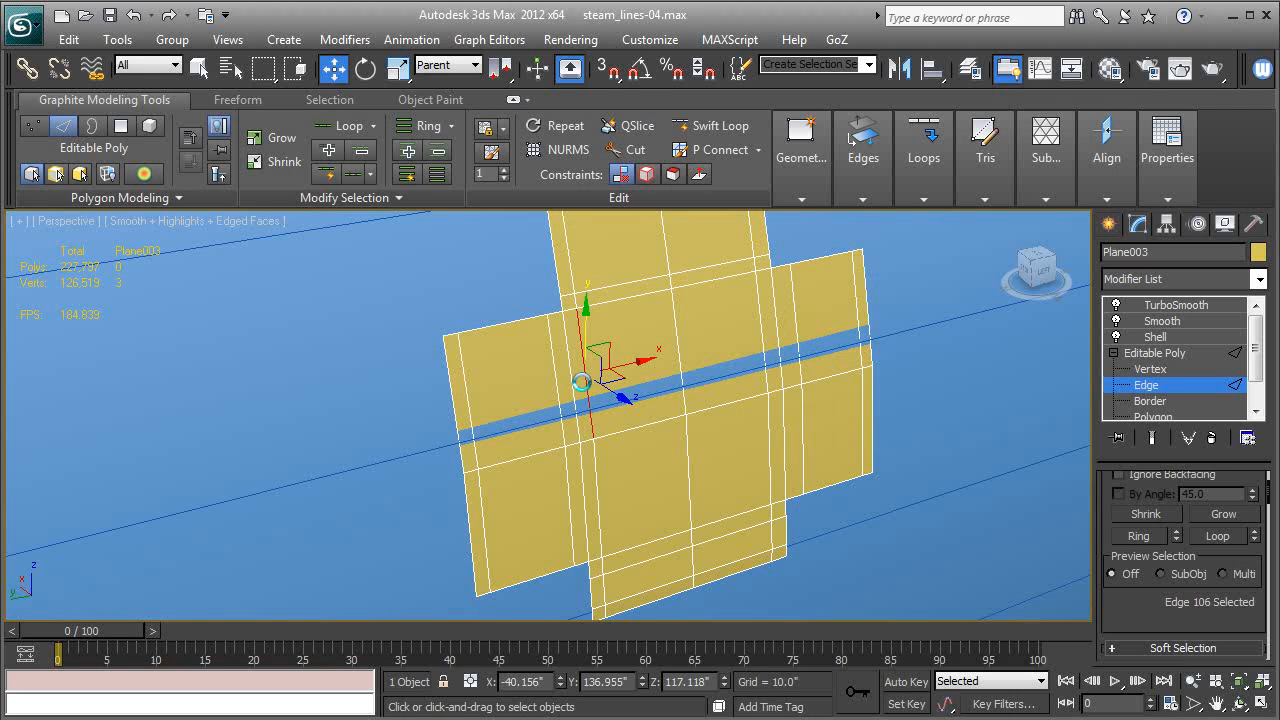
pyautogui.hotkey('alt', 'r')
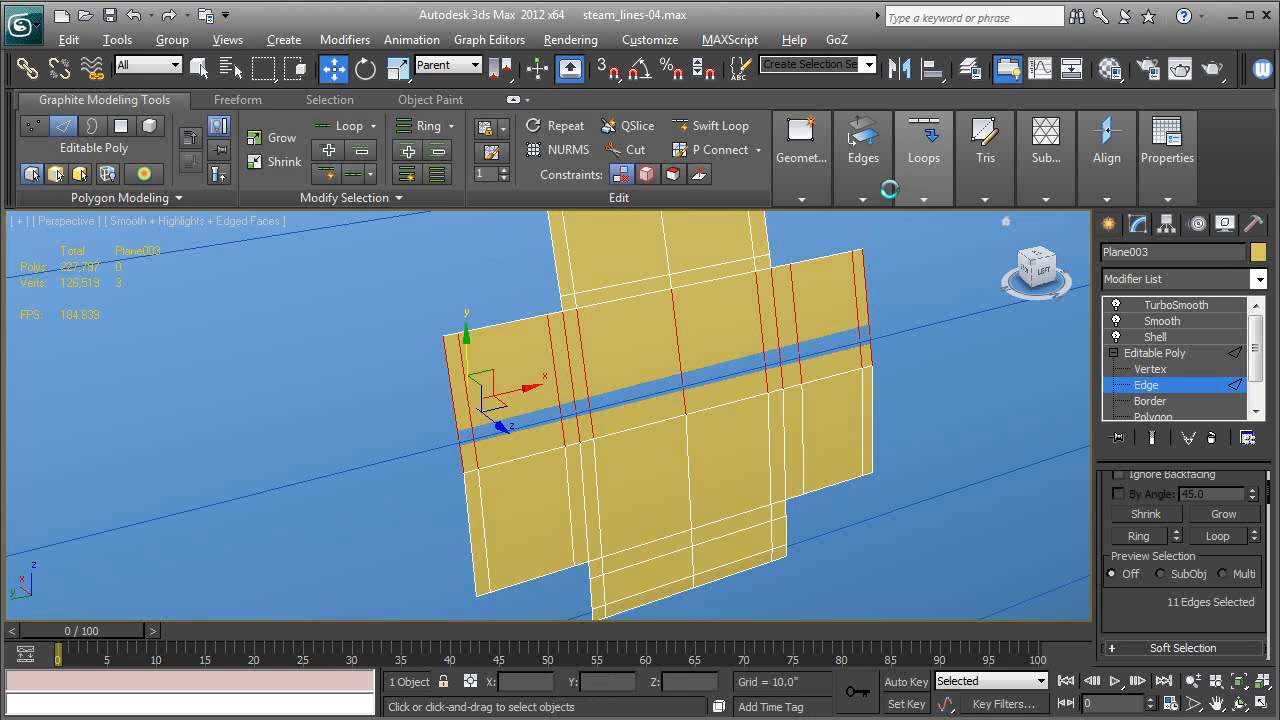
pyautogui.moveTo(843, 165)
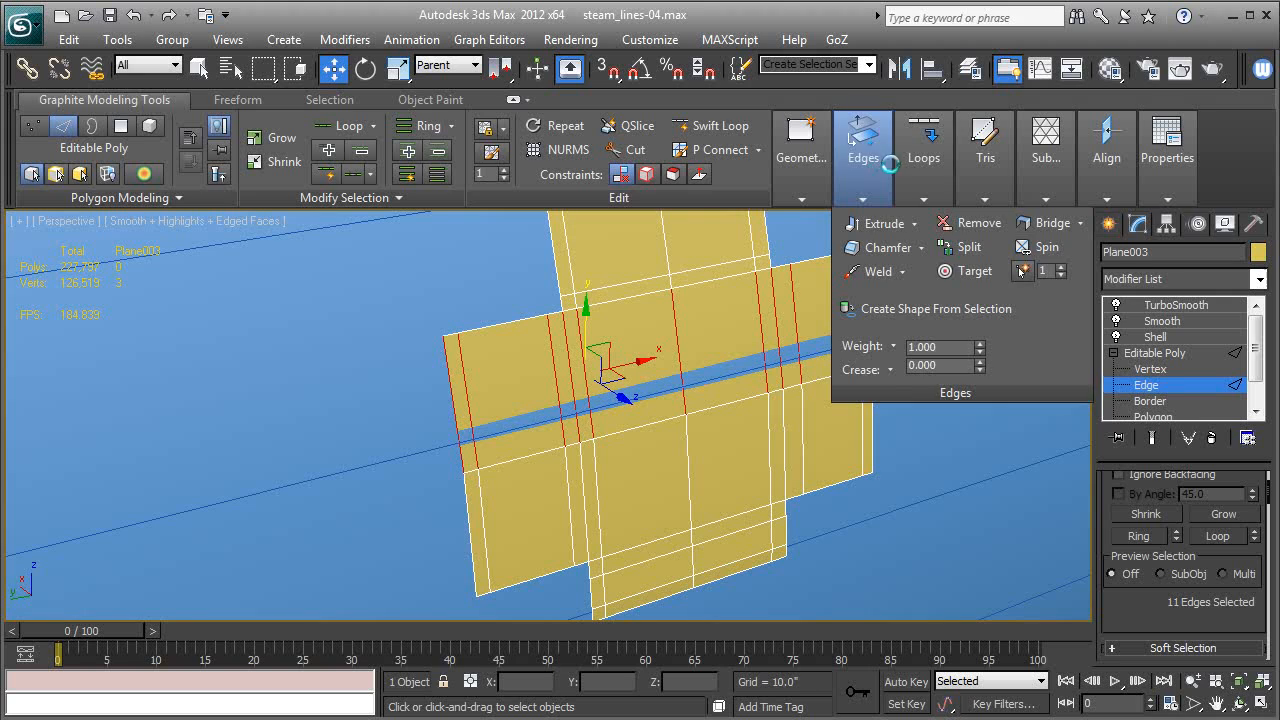
pyautogui.moveTo(916, 163)
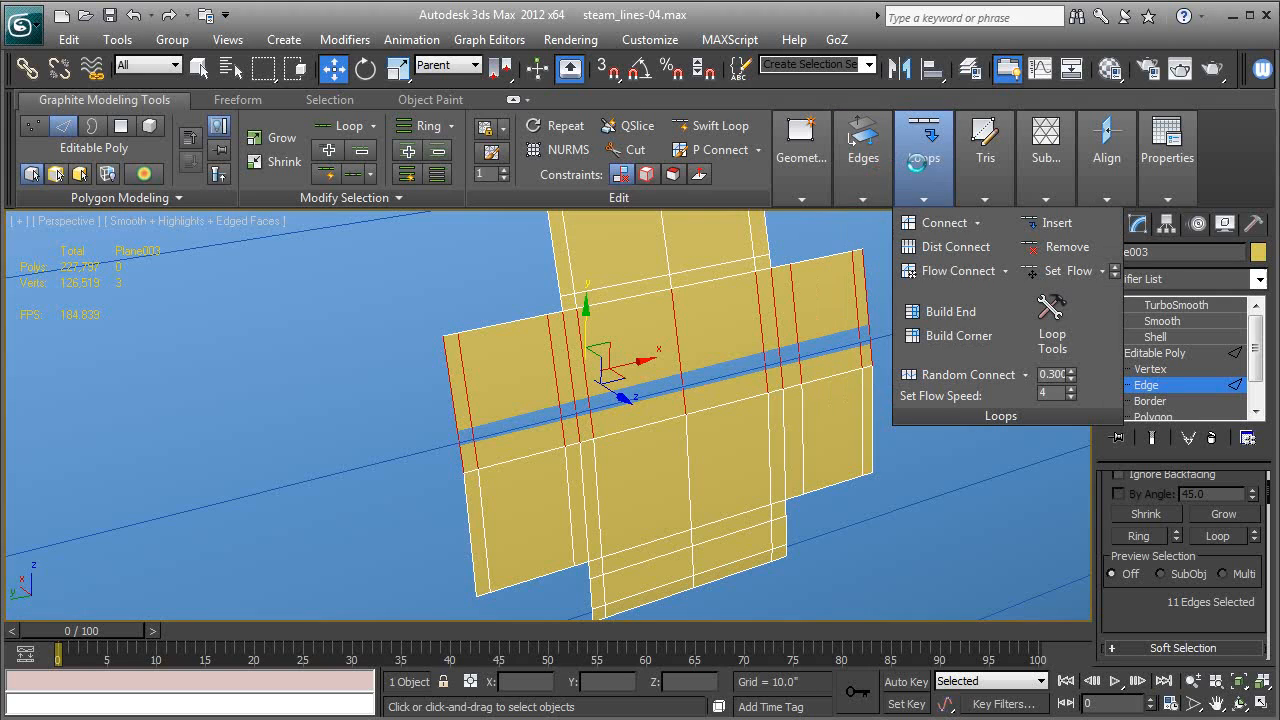
pyautogui.click(1004, 271)
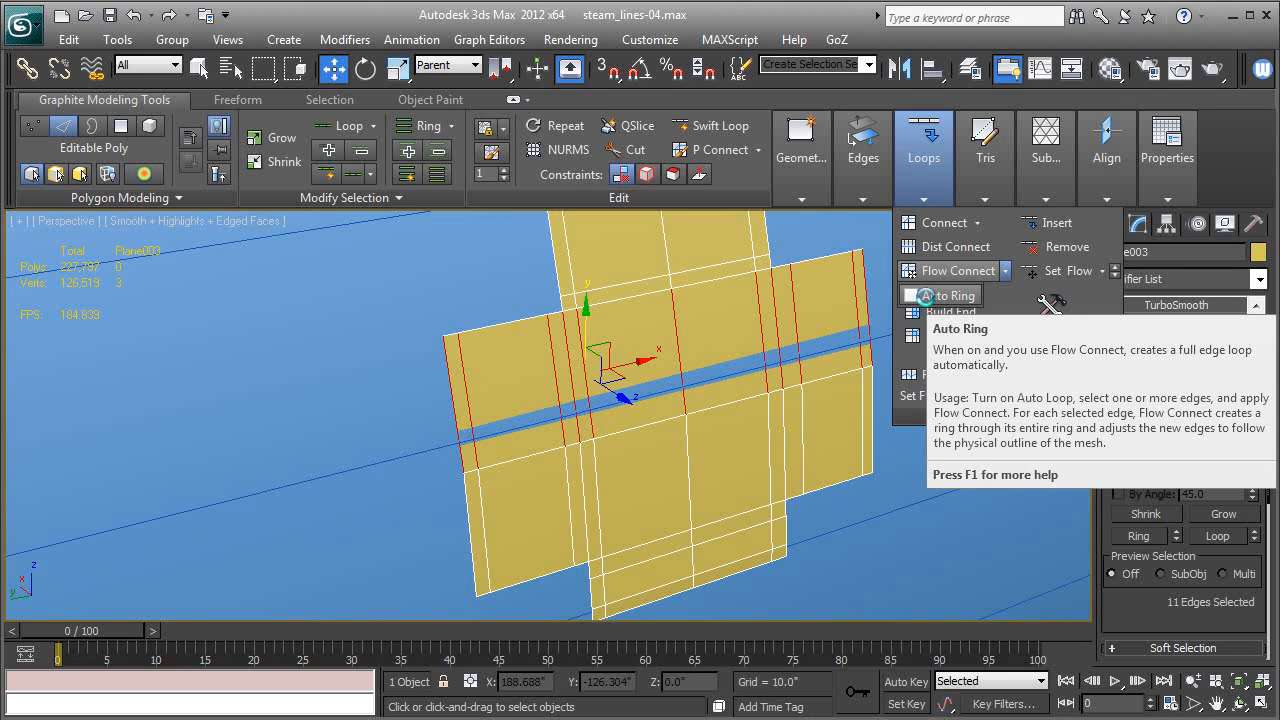
pyautogui.click(925, 296)
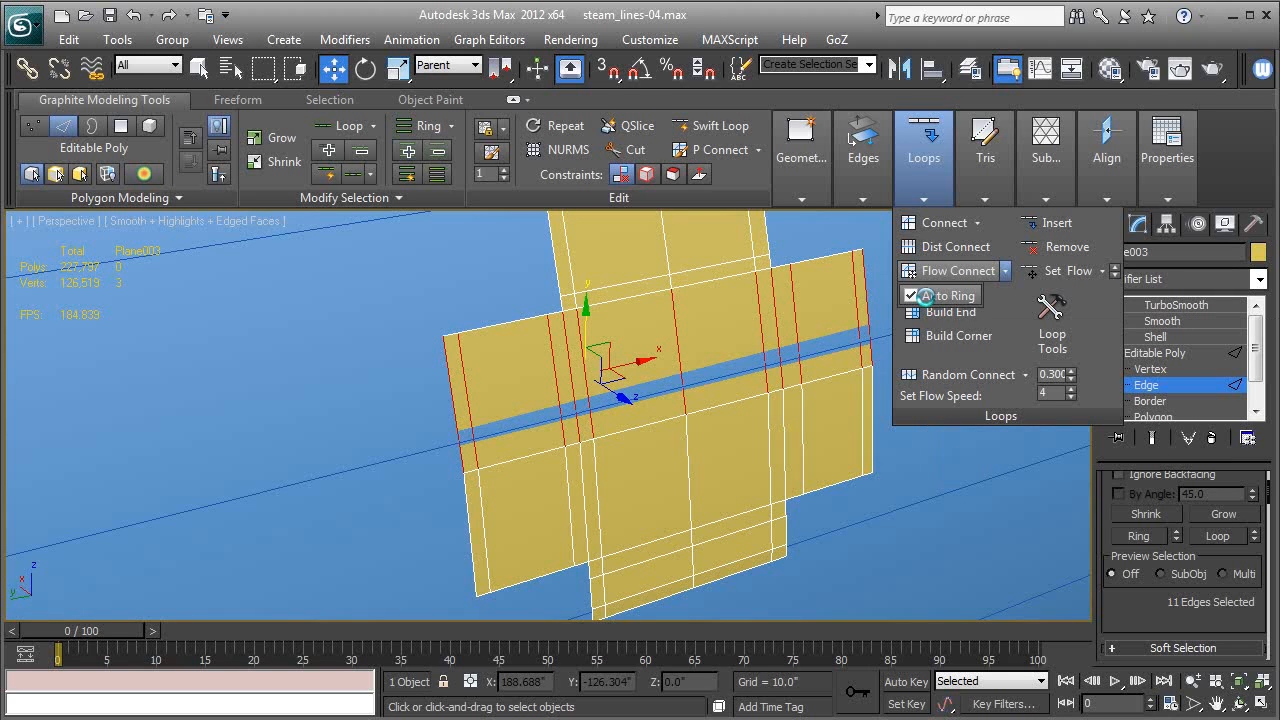
pyautogui.click(958, 271)
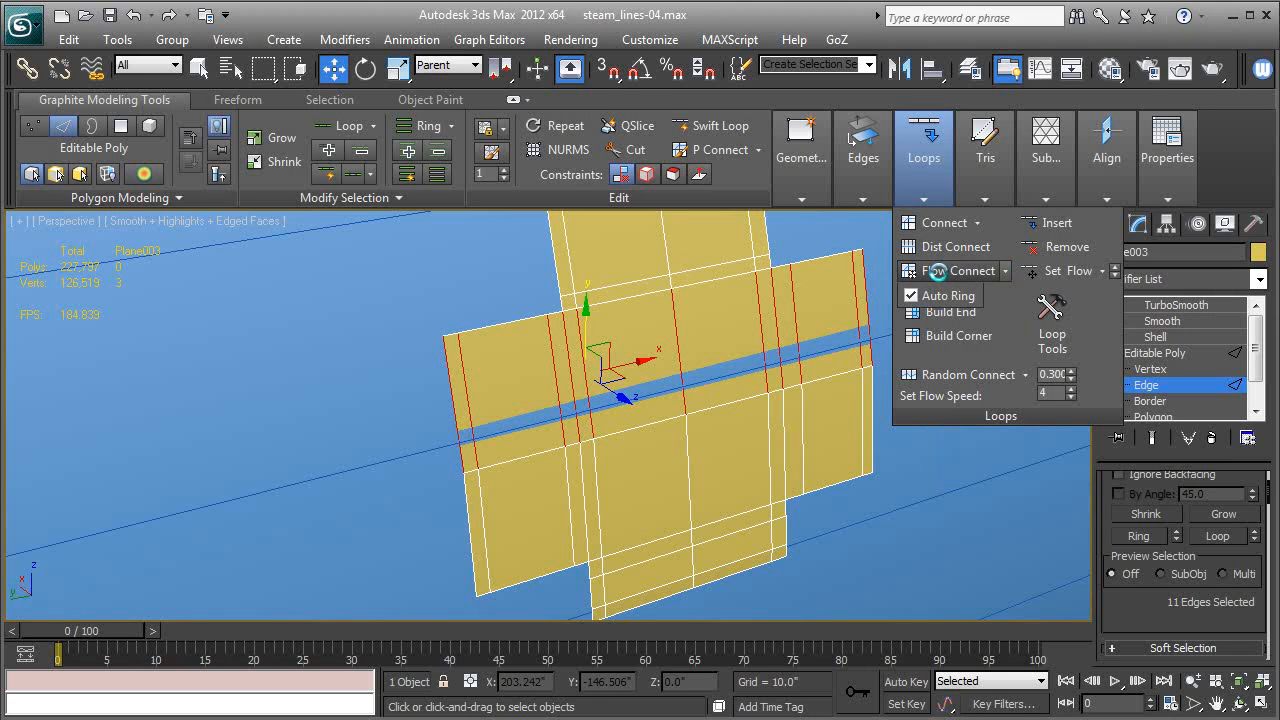
# - Flow Connect a horizontal edge loop across the lower part of the plate's side arms and centre
pyautogui.click(801, 433)
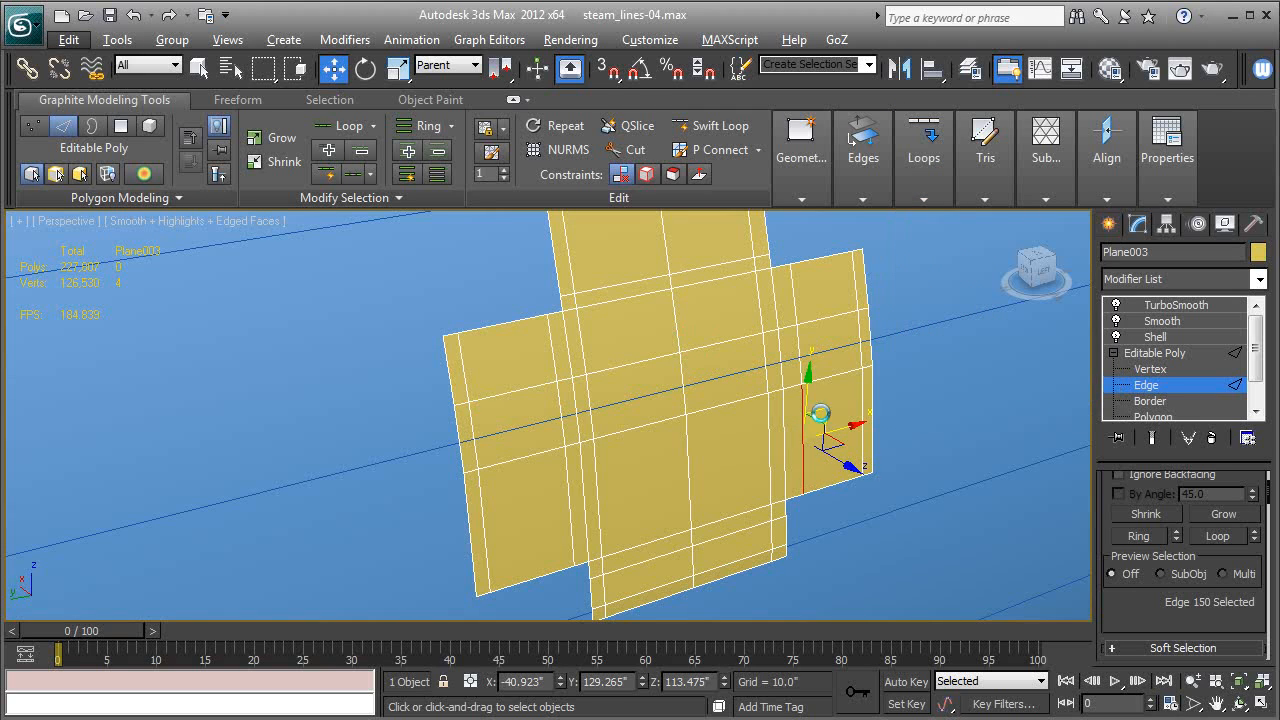
pyautogui.moveTo(868, 186)
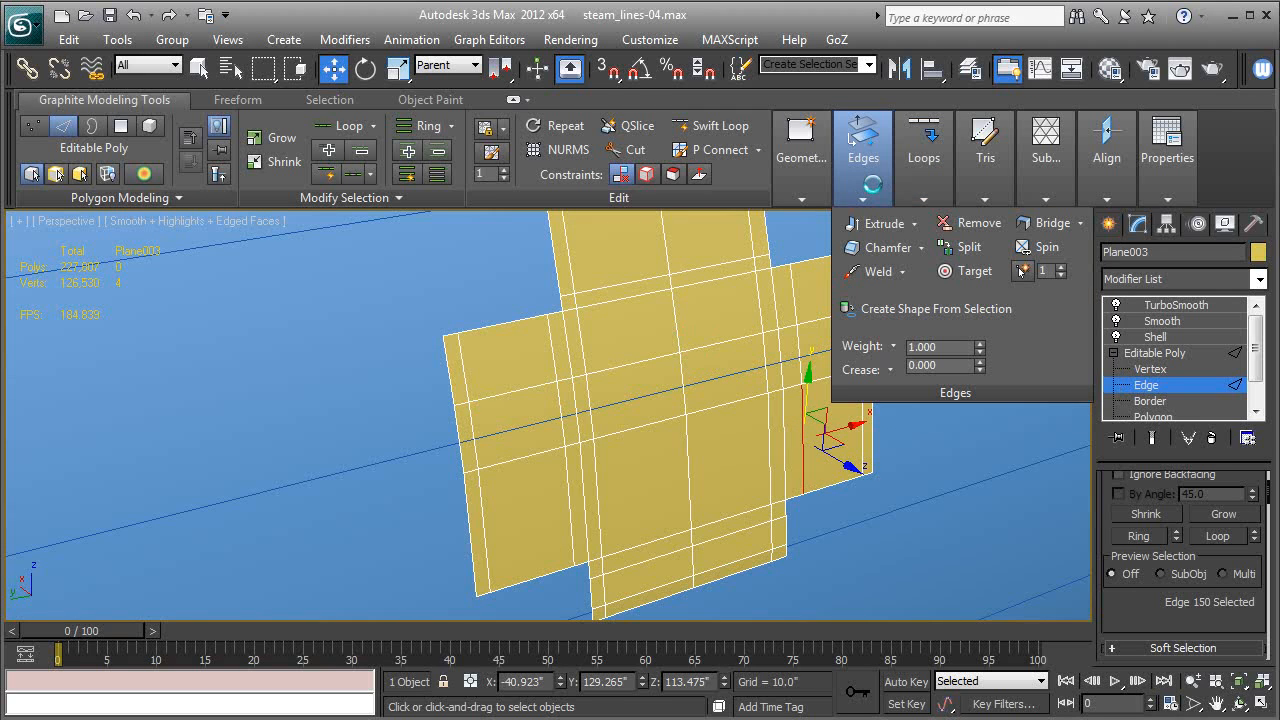
pyautogui.moveTo(922, 188)
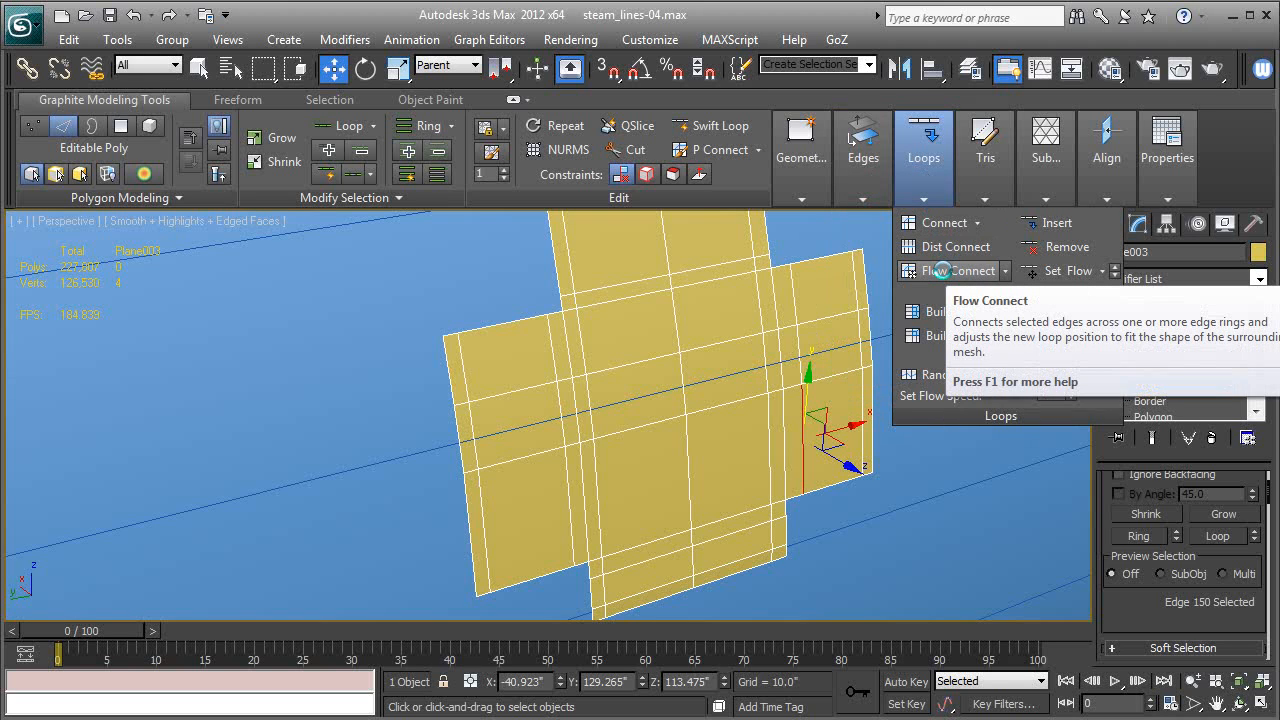
pyautogui.click(940, 270)
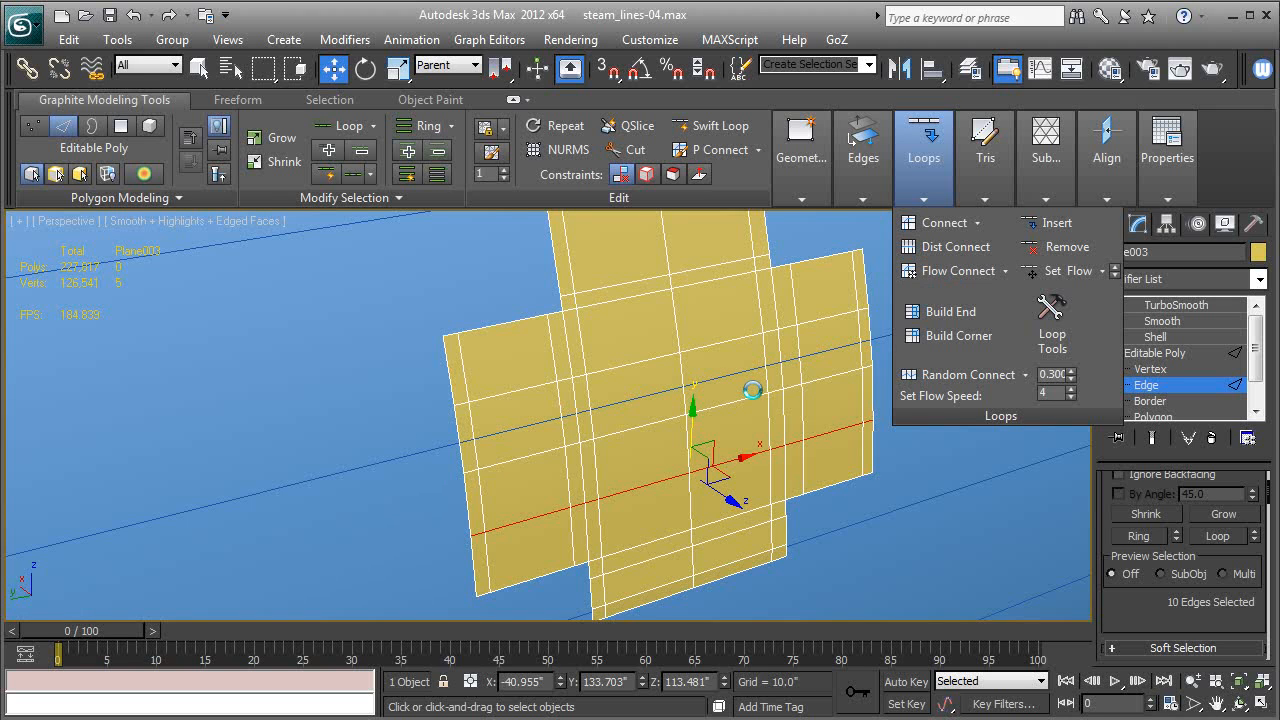
# - Flow Connect one vertical edge loop on each side of the central column's middle line
pyautogui.moveTo(752, 390); pyautogui.dragTo(697, 423, button='middle')
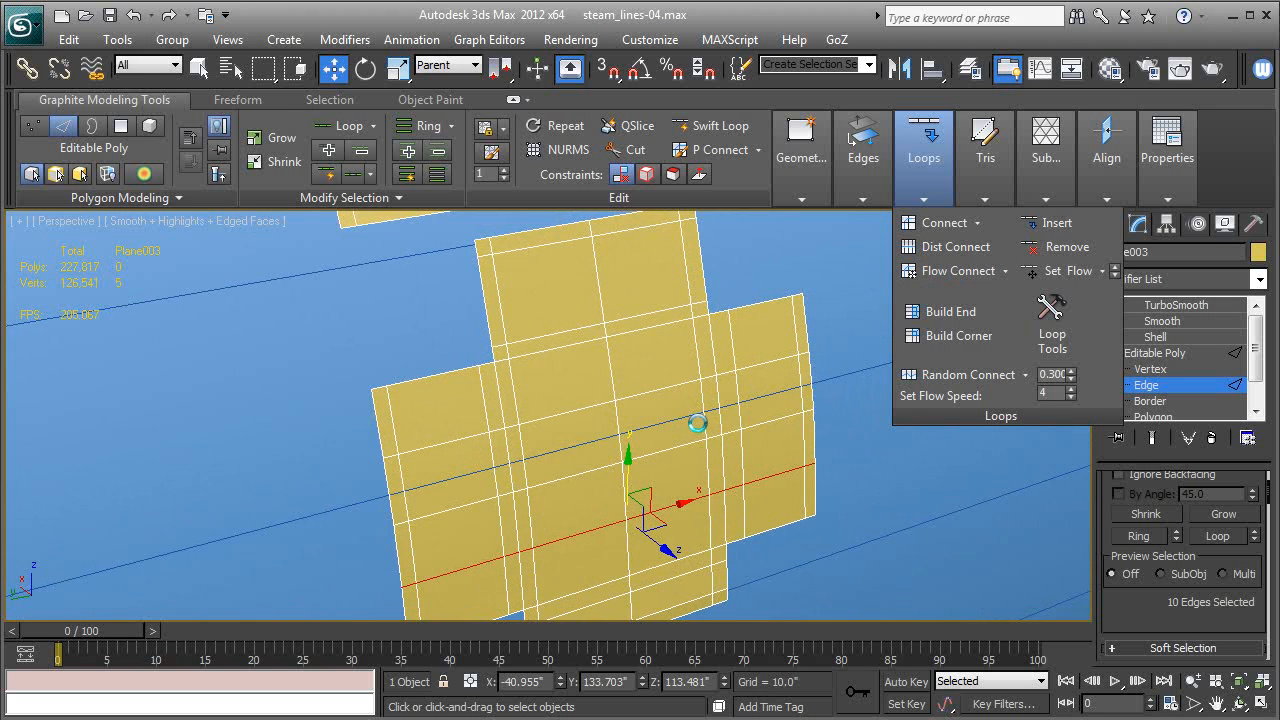
pyautogui.click(563, 326)
pyautogui.click(556, 332)
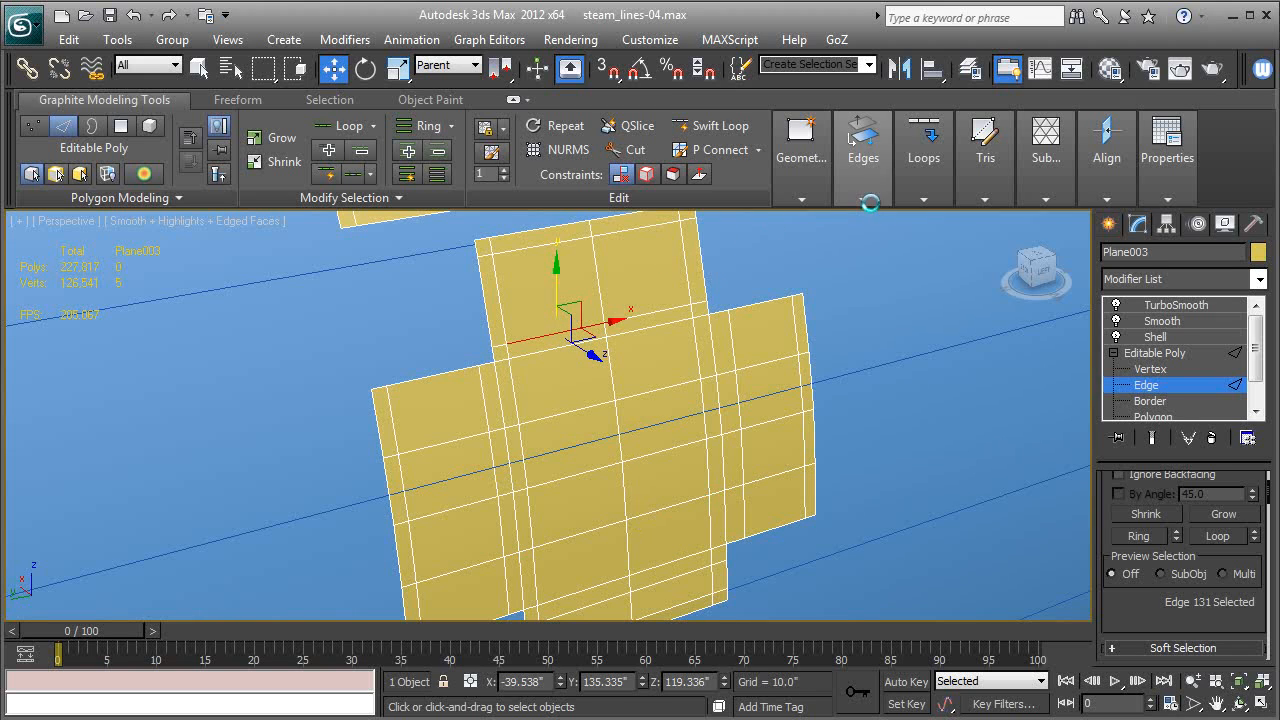
pyautogui.moveTo(932, 195)
pyautogui.click(935, 270)
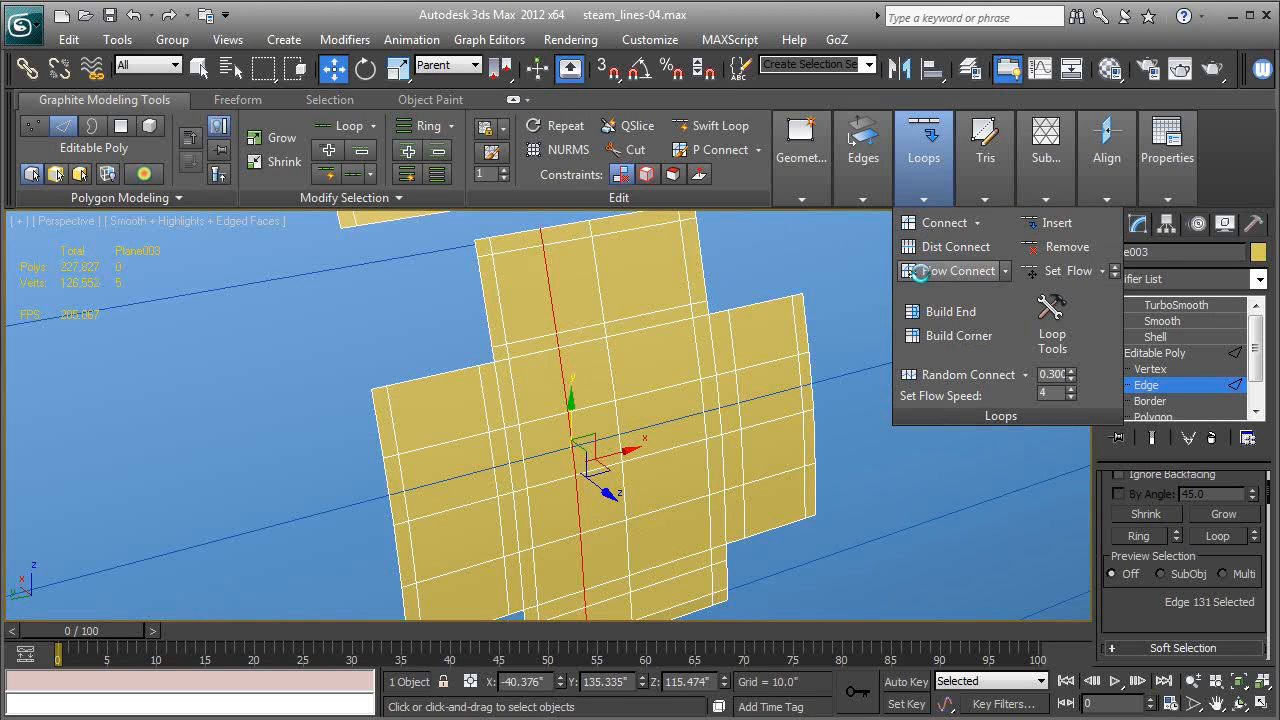
pyautogui.click(945, 271)
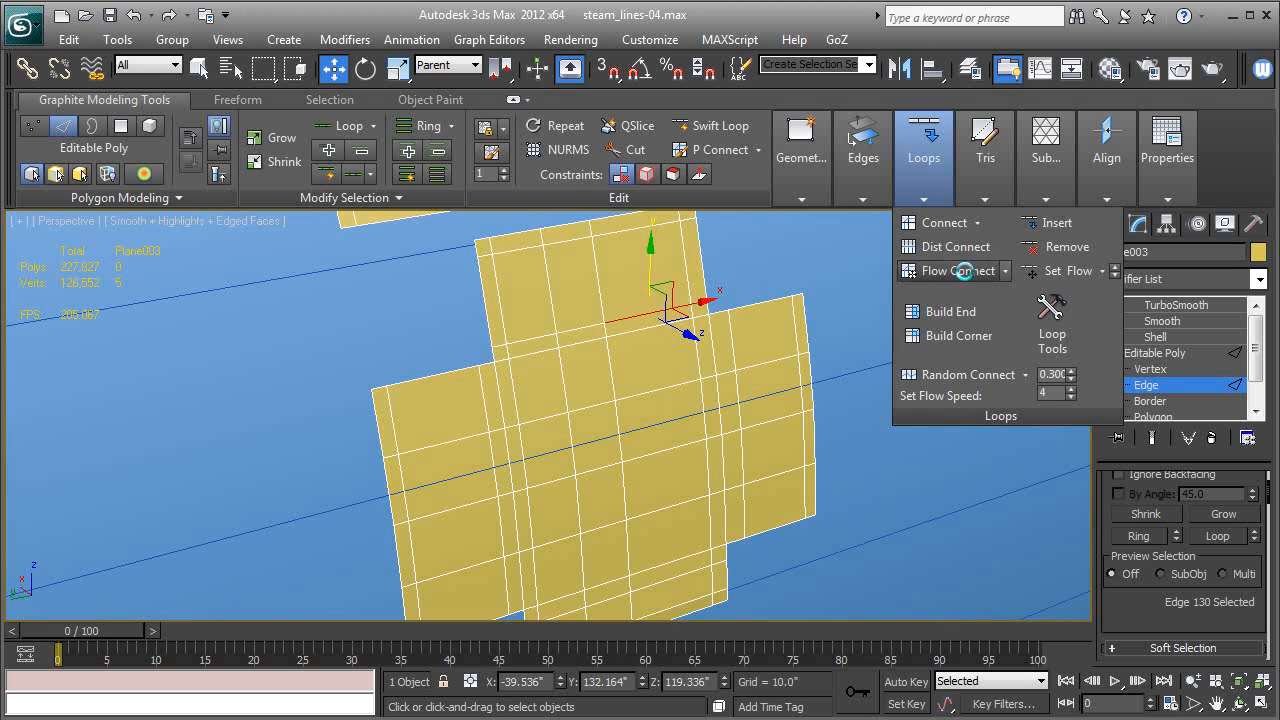
# - Return the plate to its TurboSmooth level and hide the edged faces
pyautogui.scroll(-4, 625, 459)
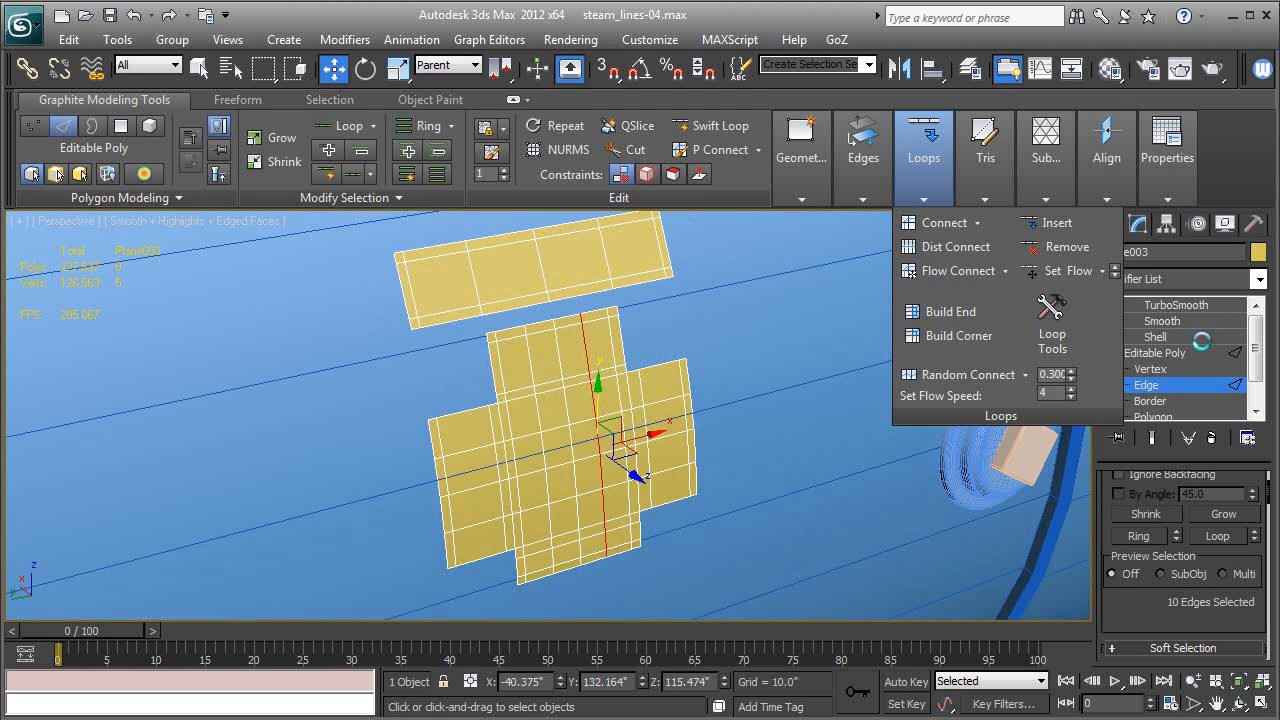
pyautogui.click(1155, 353)
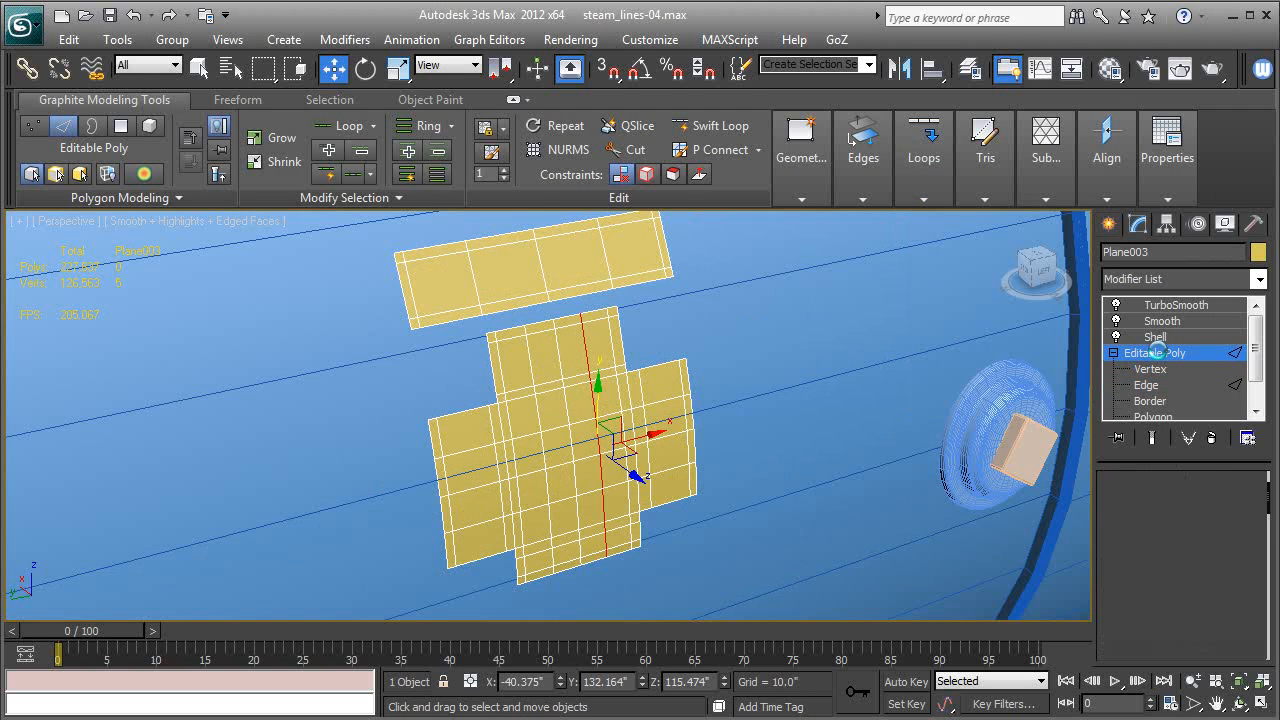
pyautogui.click(1170, 305)
pyautogui.press('F4')
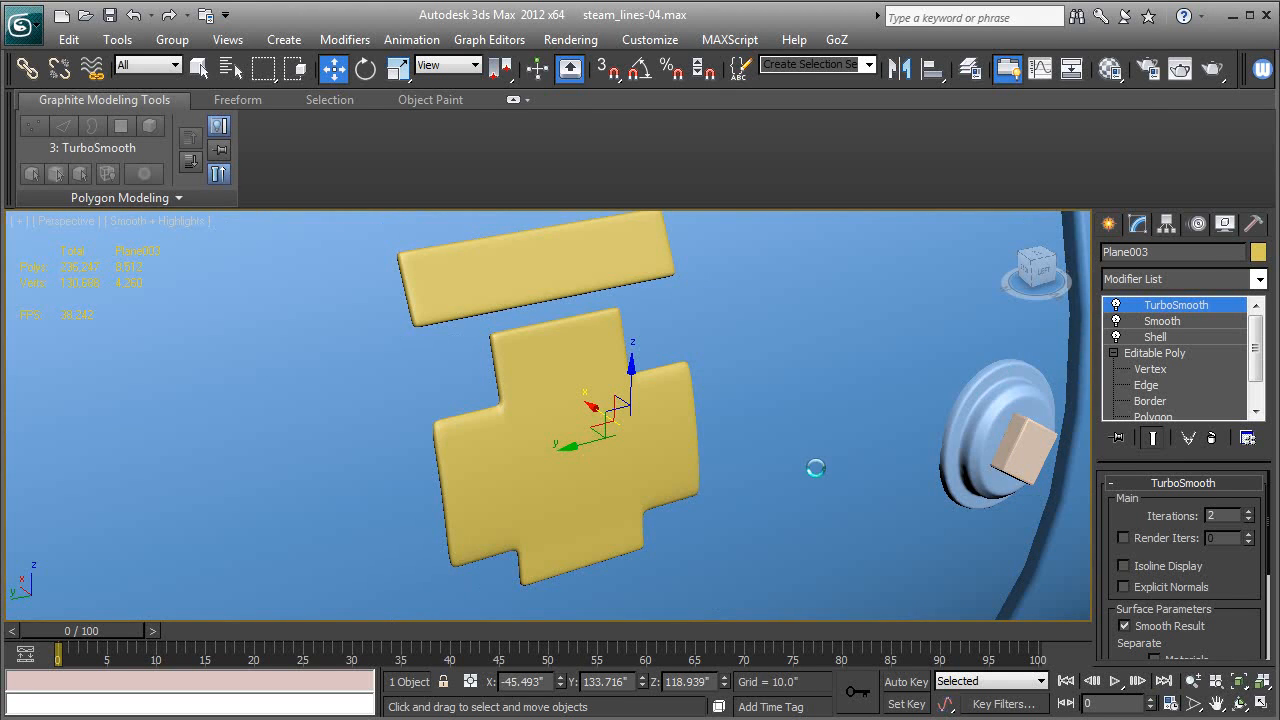
# - Examine how the smoothed plate parts follow the boiler's curvature, with and without edged faces, close up and along the whole boiler
pyautogui.keyDown('alt'); pyautogui.moveTo(814, 466); pyautogui.dragTo(833, 419, button='middle'); pyautogui.keyUp('alt')
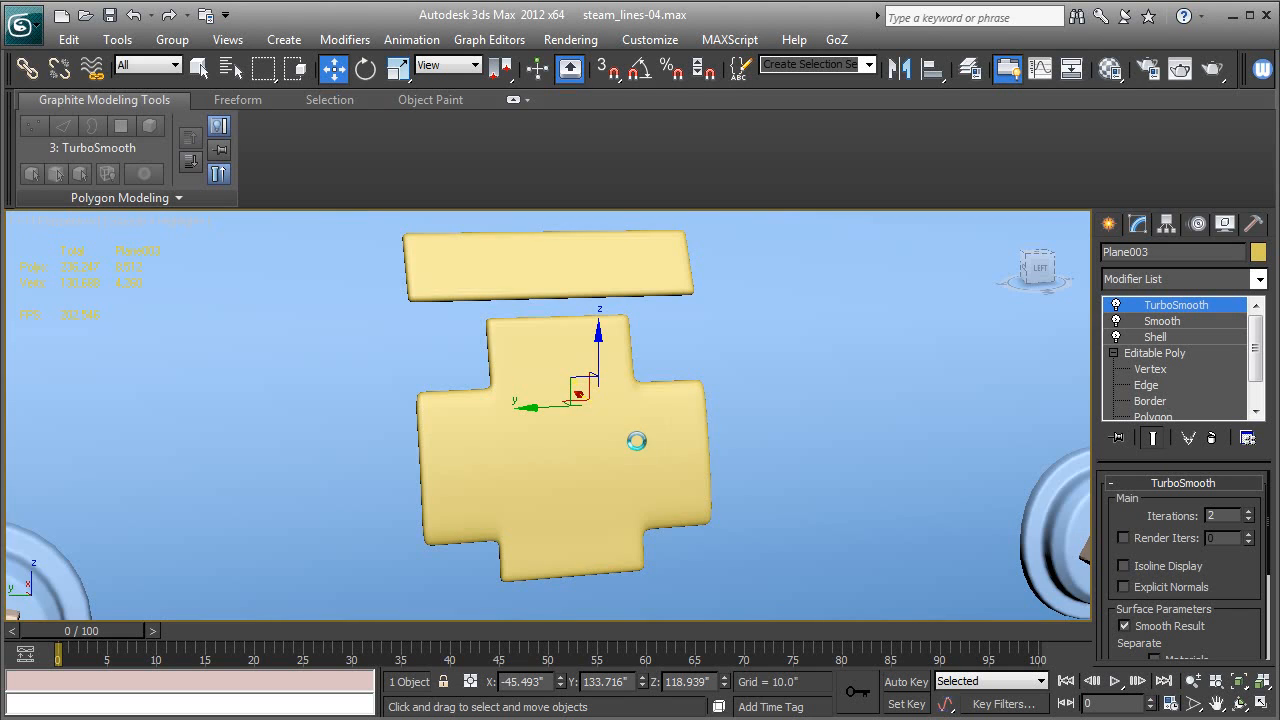
pyautogui.keyDown('alt'); pyautogui.moveTo(637, 441); pyautogui.dragTo(832, 448, button='middle'); pyautogui.keyUp('alt')
pyautogui.press('F4')
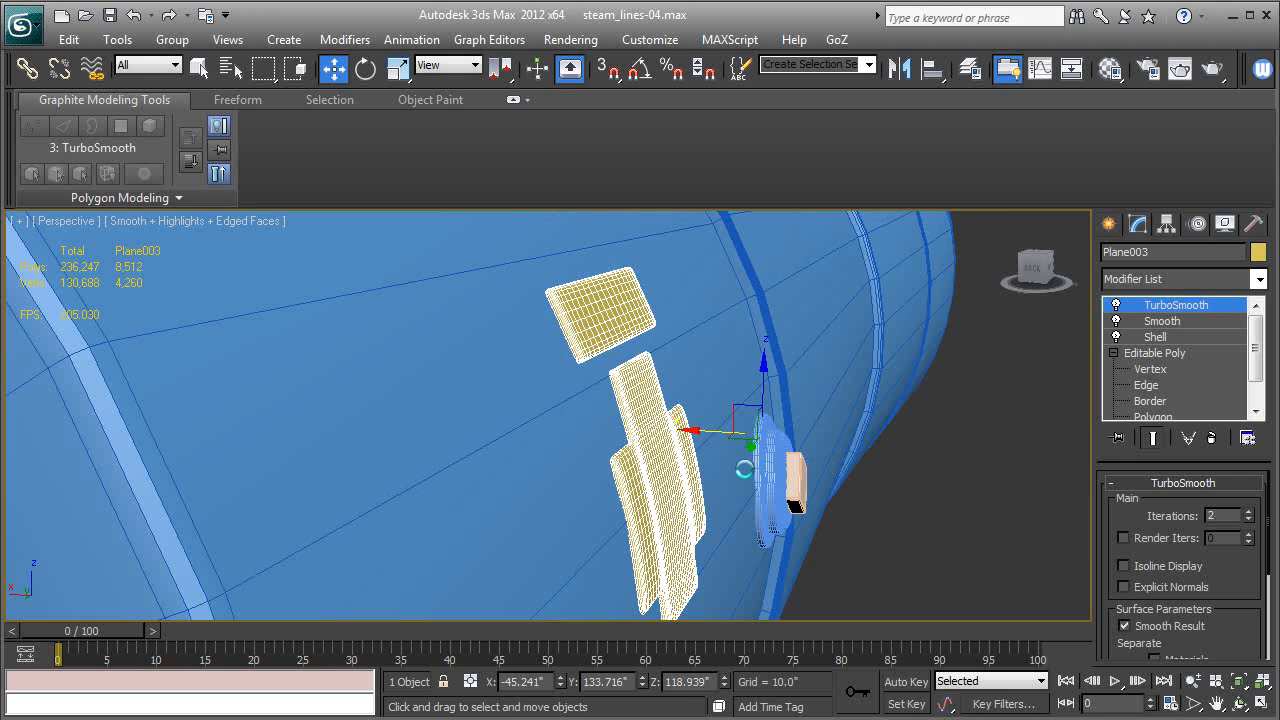
pyautogui.keyDown('alt'); pyautogui.moveTo(744, 469); pyautogui.dragTo(578, 412, button='middle'); pyautogui.keyUp('alt')
pyautogui.press('F4')
pyautogui.scroll(-5, 648, 491)
pyautogui.scroll(-5, 648, 491)
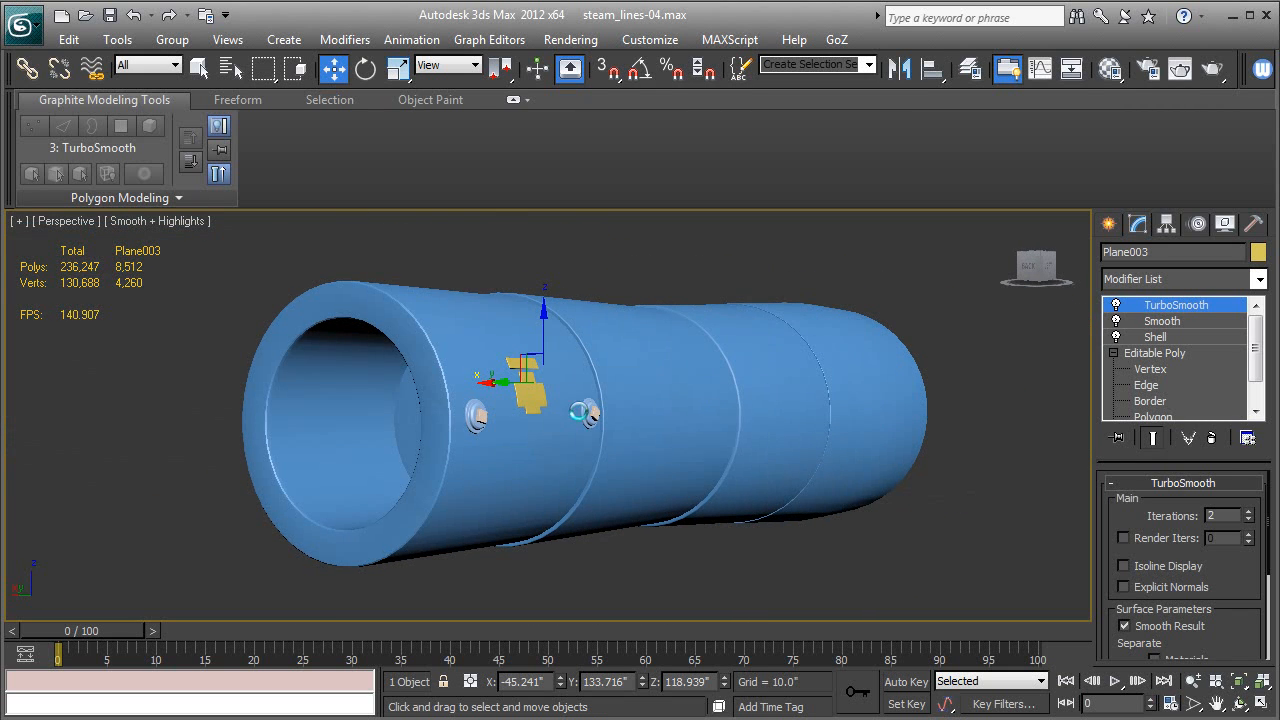
pyautogui.keyDown('alt'); pyautogui.moveTo(784, 422); pyautogui.dragTo(620, 453, button='middle'); pyautogui.keyUp('alt')
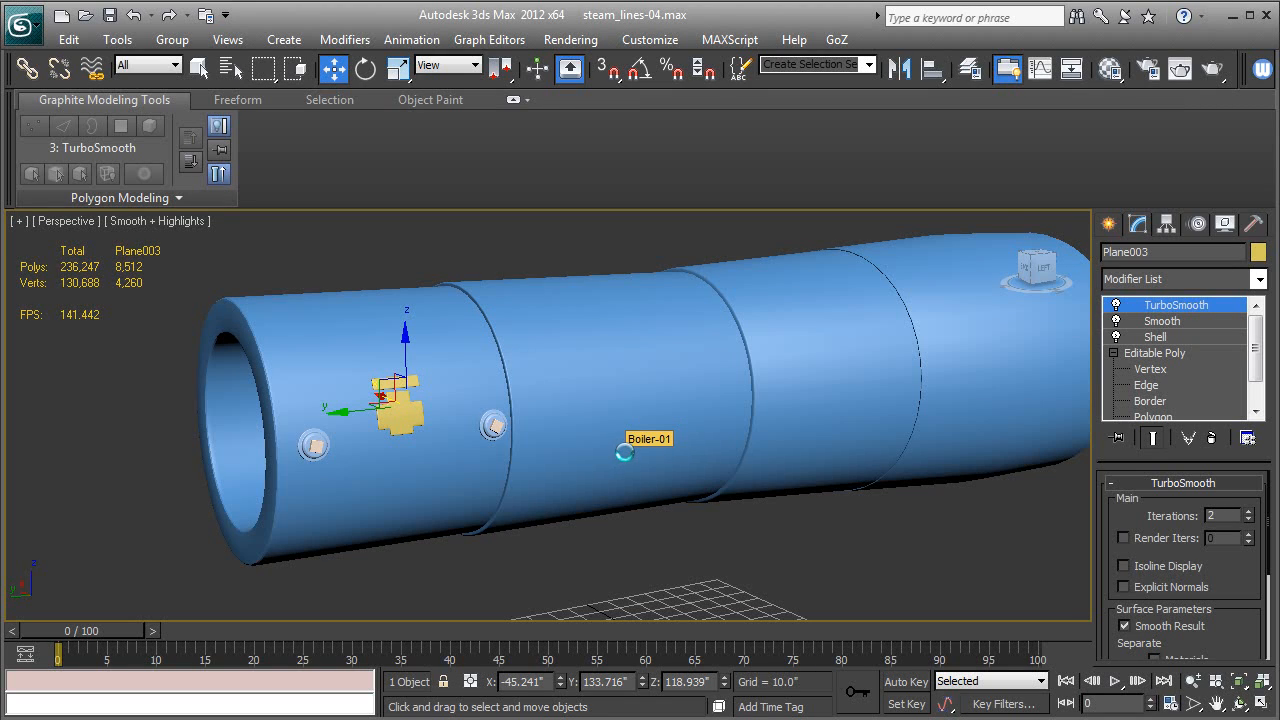